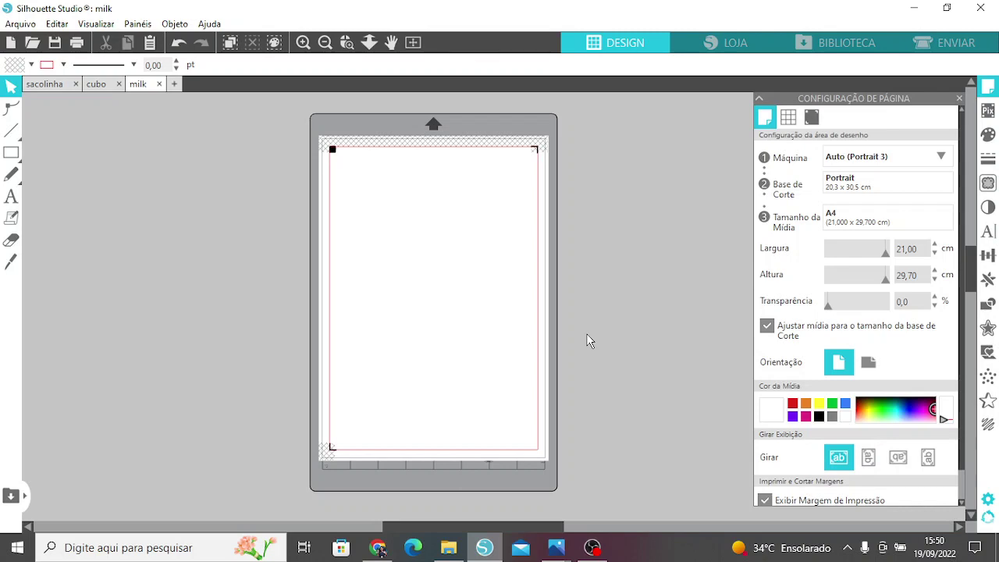
# Draw a rectangle about 10.56 cm wide and 5.95 cm high on the page
pyautogui.moveTo(11, 155)
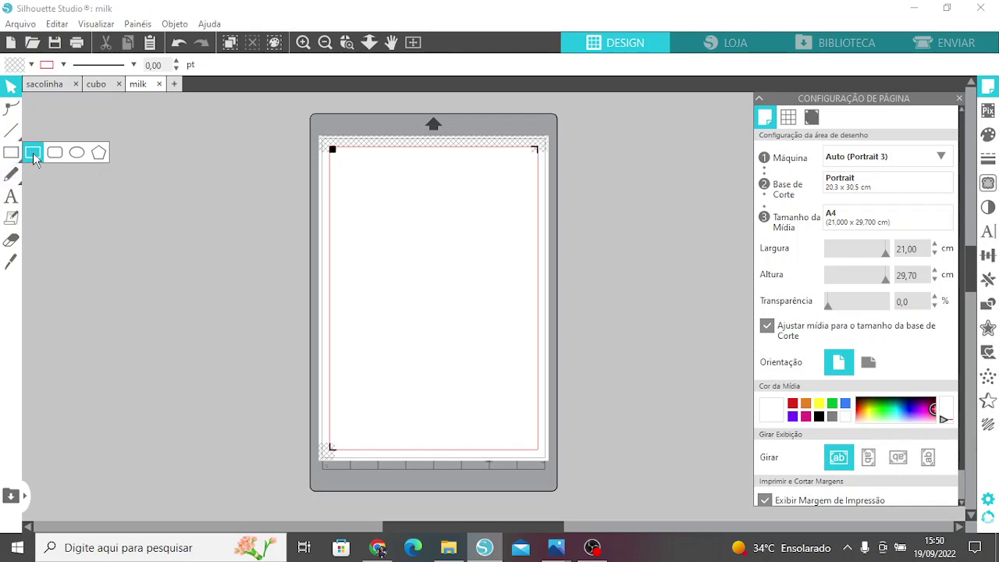
pyautogui.click(34, 157)
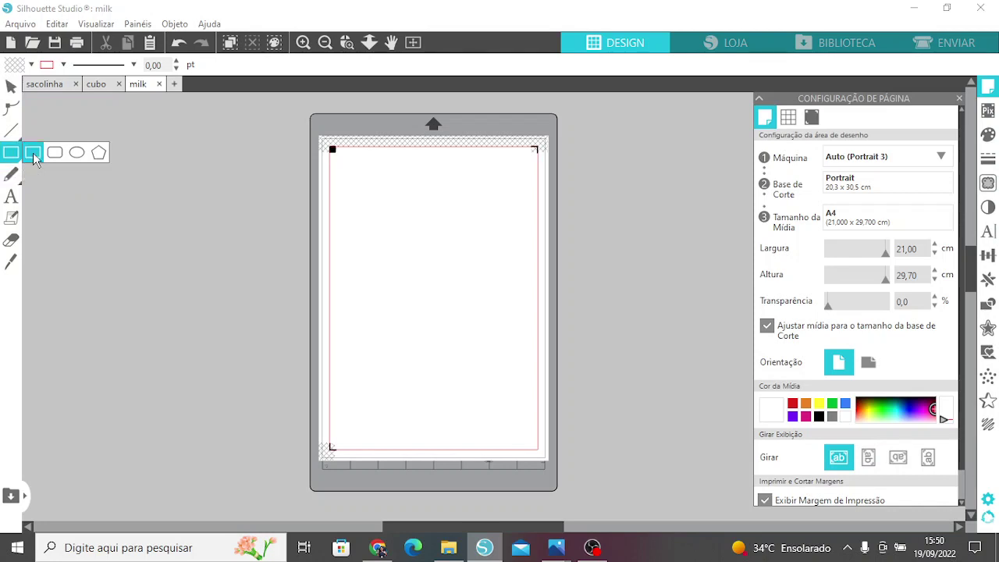
pyautogui.moveTo(342, 228); pyautogui.dragTo(461, 302)
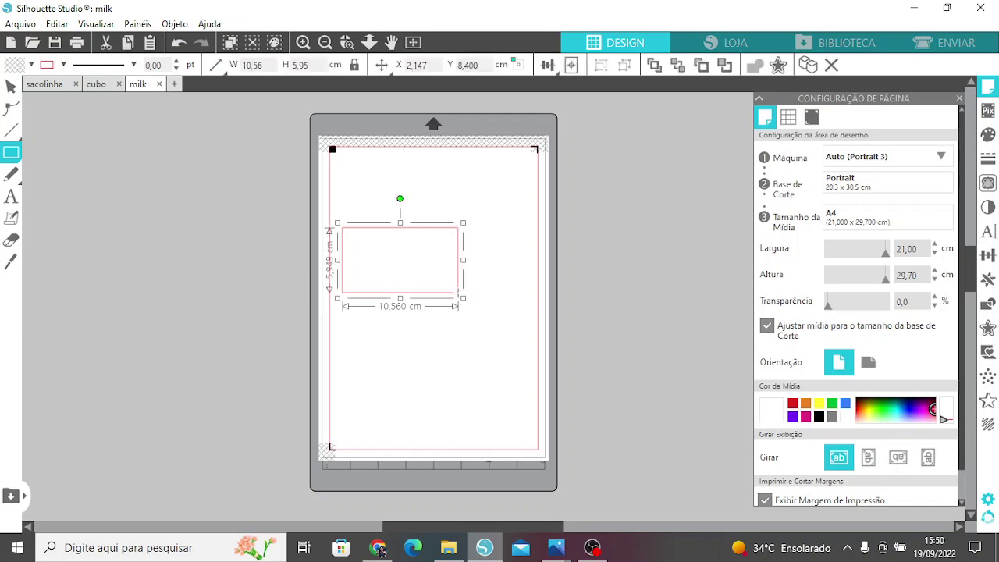
pyautogui.click(14, 88)
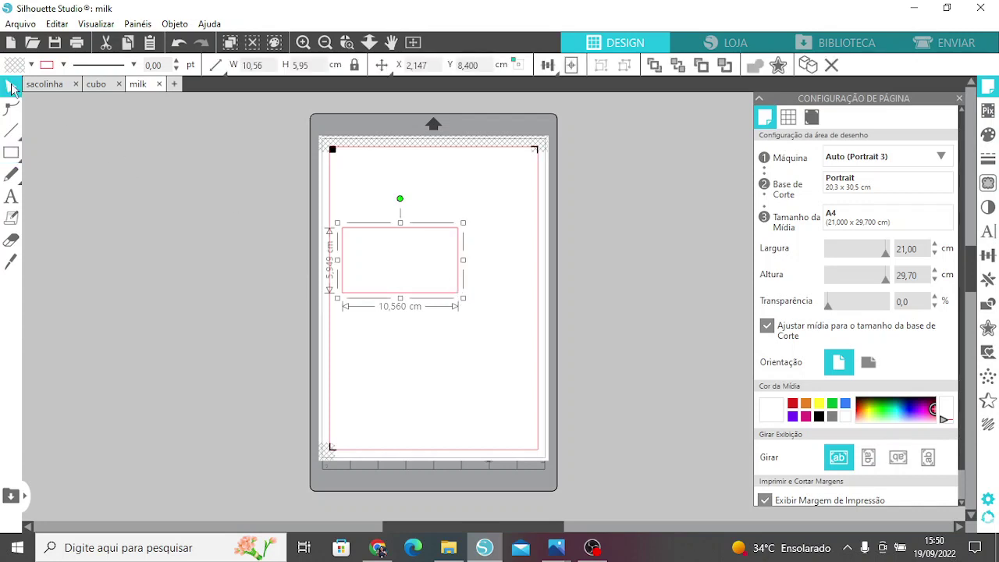
# Unlock the rectangle's proportions, size it to 10 cm wide by 6 cm high, and place it outside the page on its left
pyautogui.click(355, 66)
pyautogui.moveTo(316, 66); pyautogui.dragTo(277, 67)
pyautogui.write('6')
pyautogui.press('Return')
pyautogui.moveTo(265, 66); pyautogui.dragTo(236, 66)
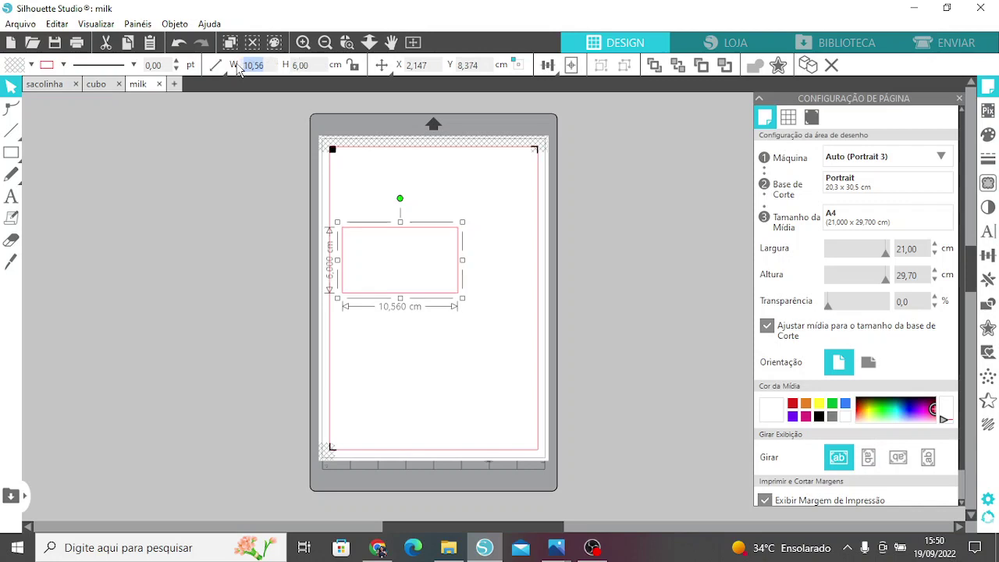
pyautogui.write('10')
pyautogui.press('Return')
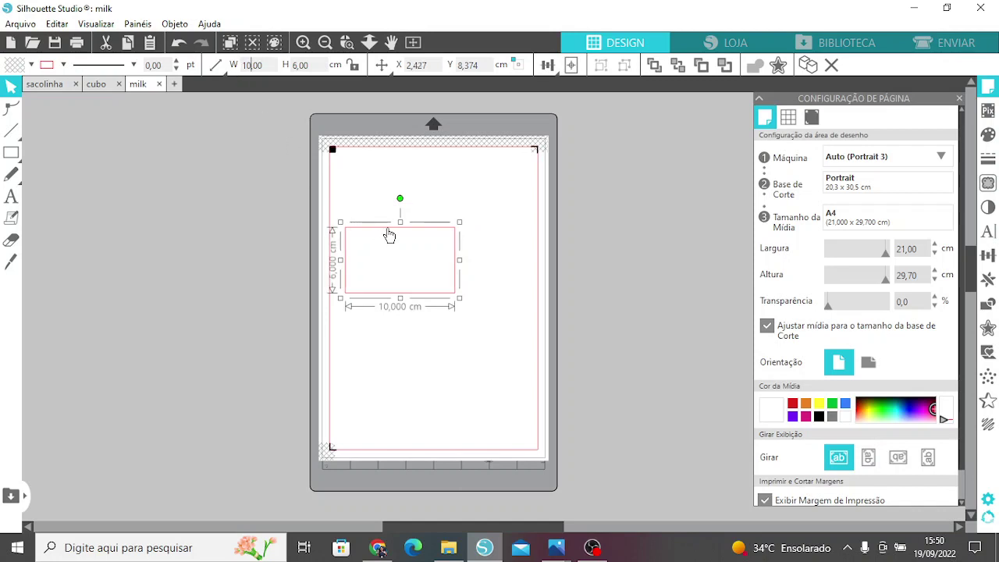
pyautogui.moveTo(390, 234); pyautogui.dragTo(202, 181)
pyautogui.click(188, 130)
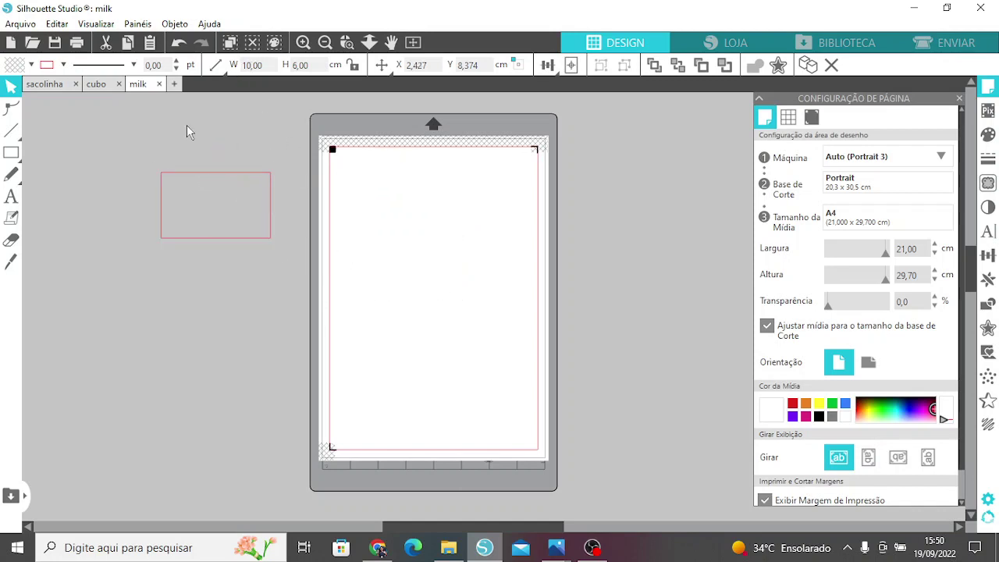
# Draw a second rectangle about 7.09 cm wide and 7.22 cm high on the page
pyautogui.moveTo(11, 153)
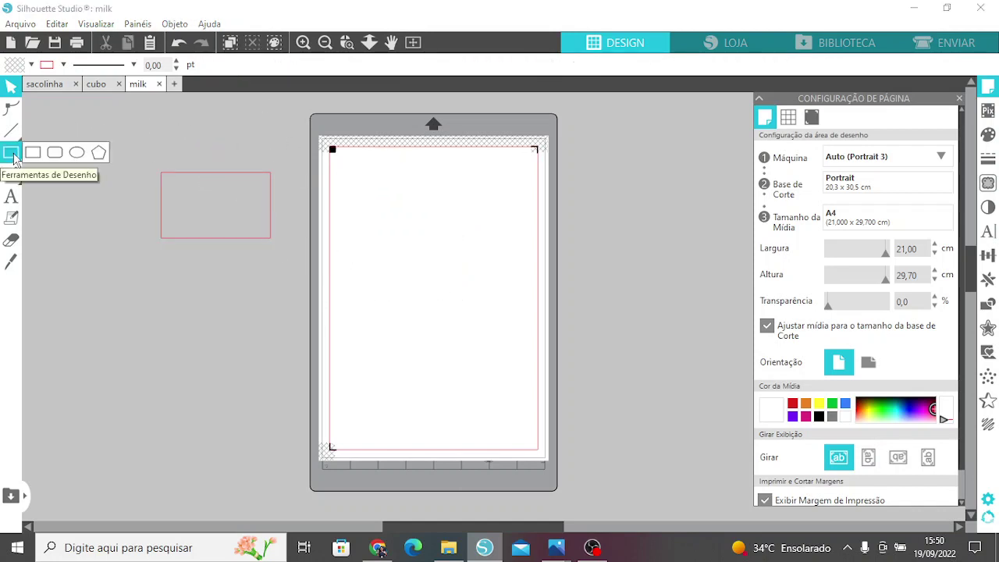
pyautogui.click(31, 155)
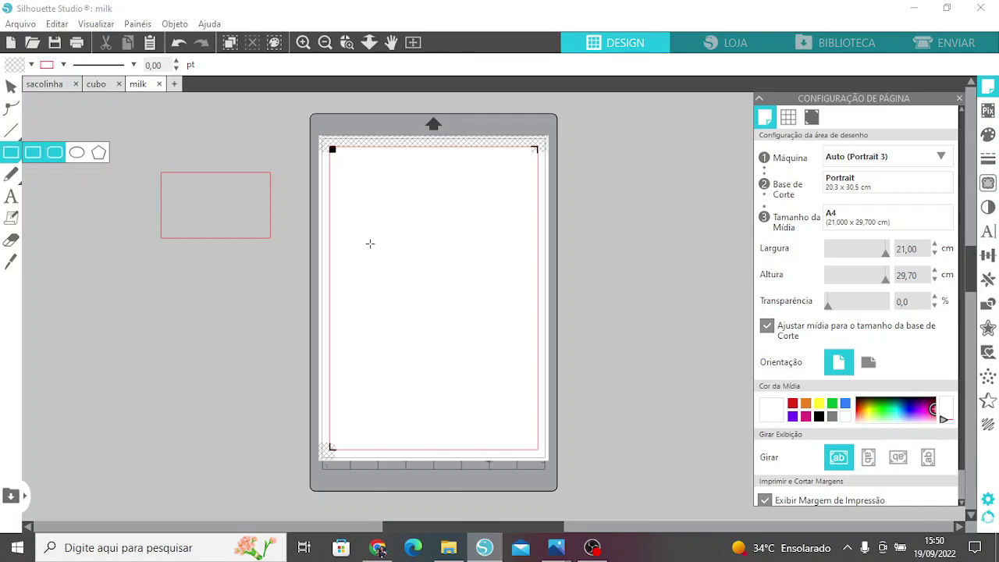
pyautogui.moveTo(363, 227); pyautogui.dragTo(441, 306)
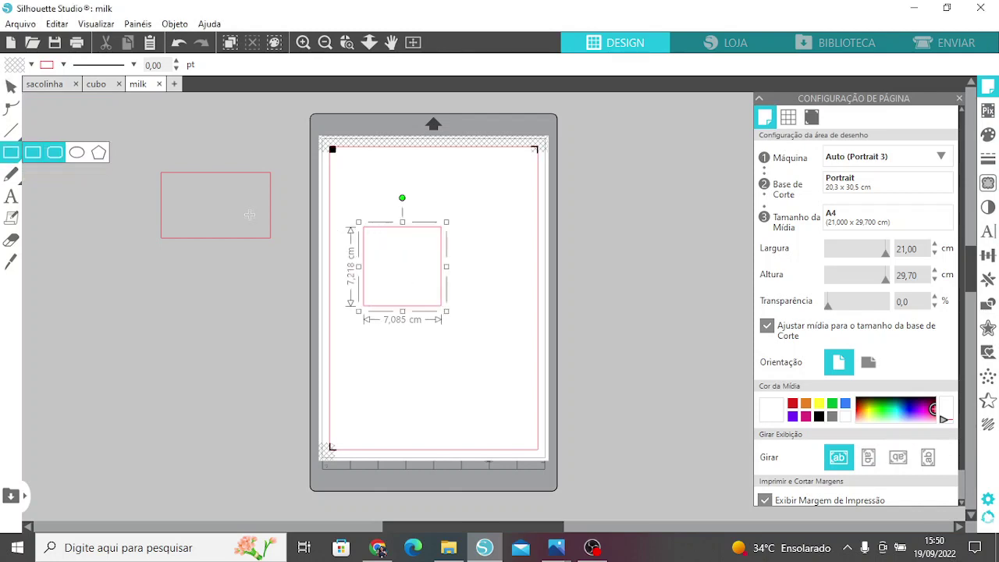
pyautogui.click(8, 88)
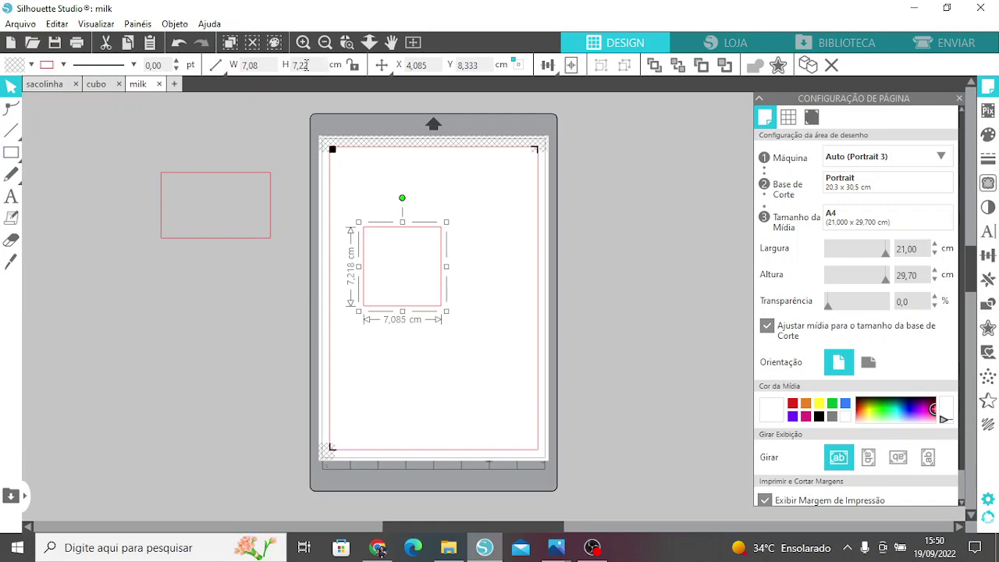
# Resize the new rectangle to a 5 × 5 cm square and place it off the page beneath the 10 × 6 cm rectangle
pyautogui.moveTo(308, 66); pyautogui.dragTo(233, 65)
pyautogui.write('5')
pyautogui.press('Return')
pyautogui.write('5')
pyautogui.press('Return')
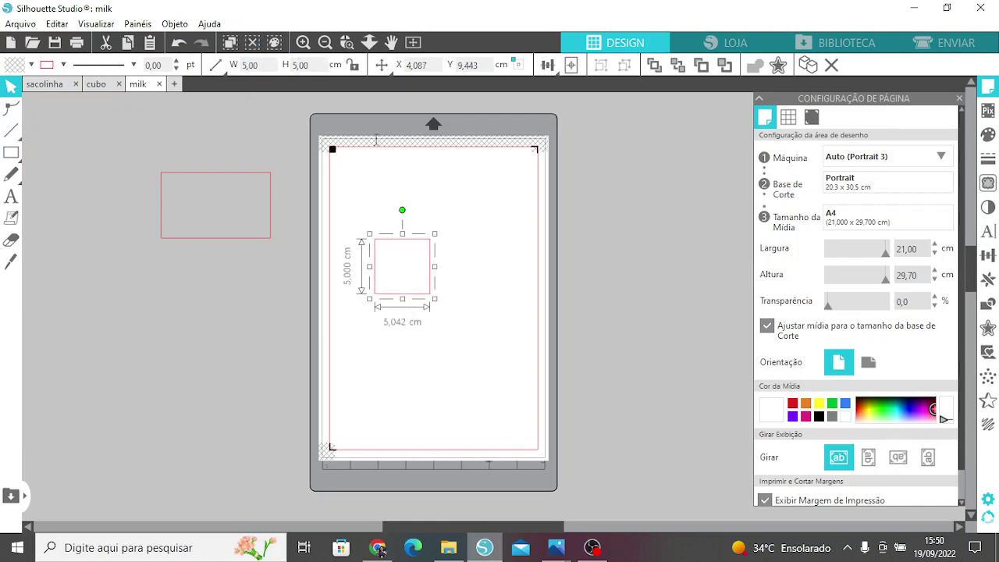
pyautogui.moveTo(403, 236); pyautogui.dragTo(218, 265)
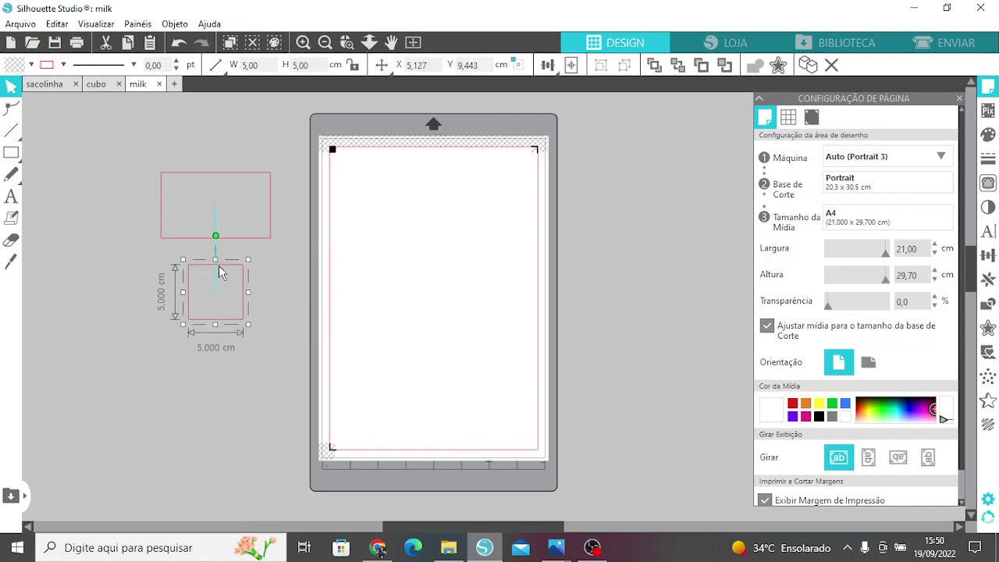
pyautogui.click(268, 278)
# Draw an ellipse about 8.82 cm wide and 8.89 cm high on the page
pyautogui.click(7, 155)
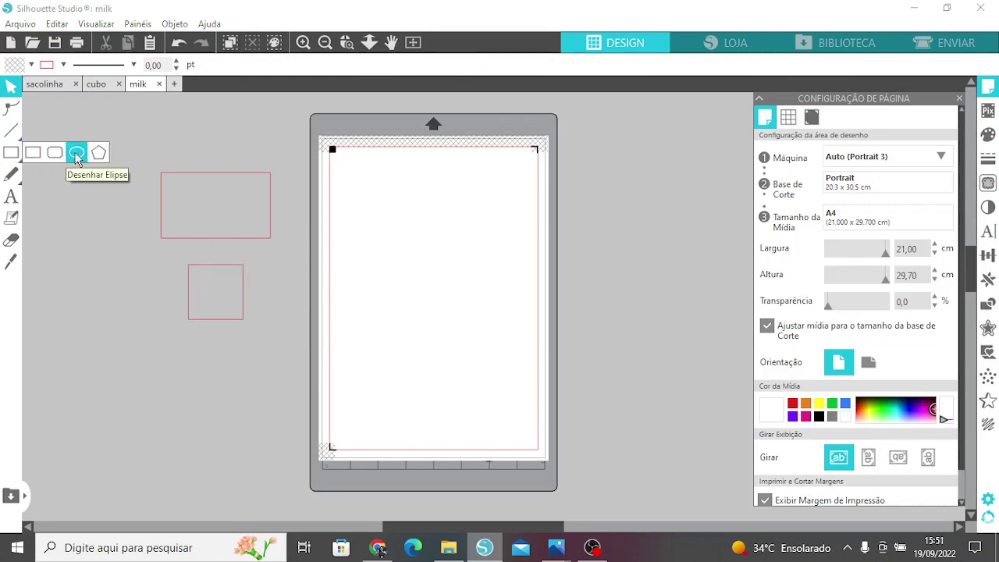
pyautogui.click(76, 153)
pyautogui.moveTo(343, 208); pyautogui.dragTo(444, 311)
pyautogui.click(11, 85)
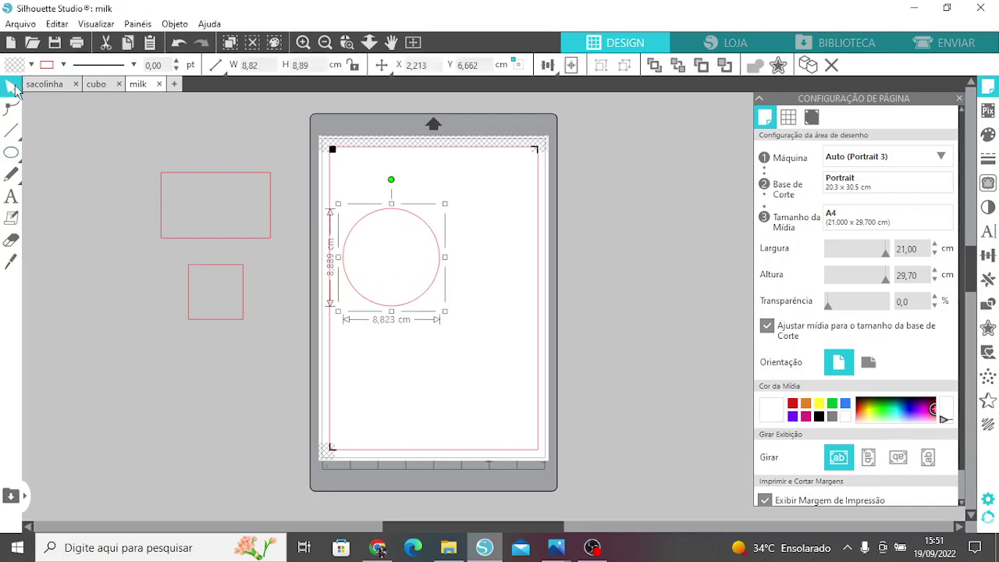
# Resize the ellipse to a 6 × 6 cm circle and move it beside the 10 × 6 cm rectangle
pyautogui.click(300, 65)
pyautogui.write('6')
pyautogui.press('Return')
pyautogui.doubleClick(247, 65)
pyautogui.write('6,00')
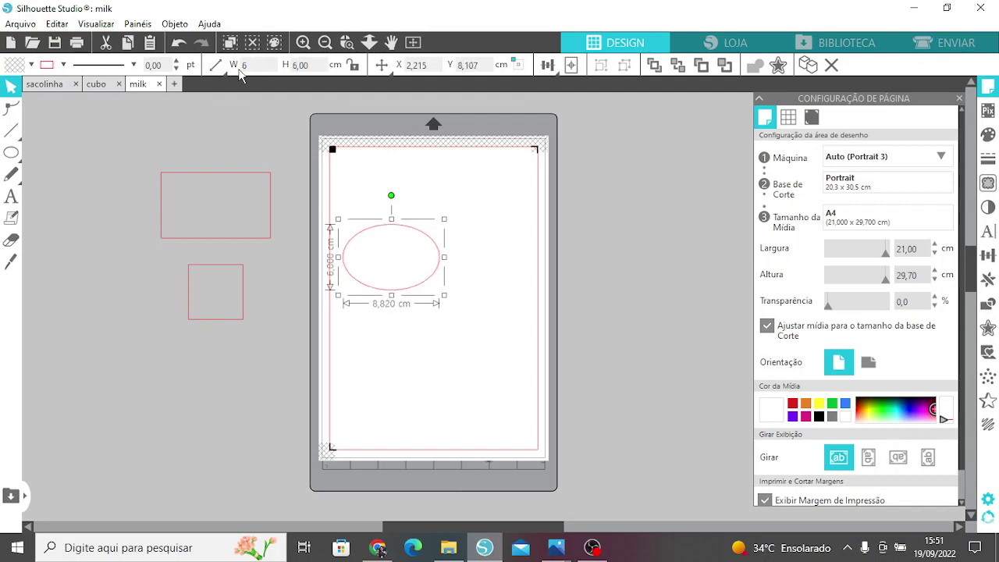
pyautogui.press('Return')
pyautogui.moveTo(399, 224); pyautogui.dragTo(320, 173)
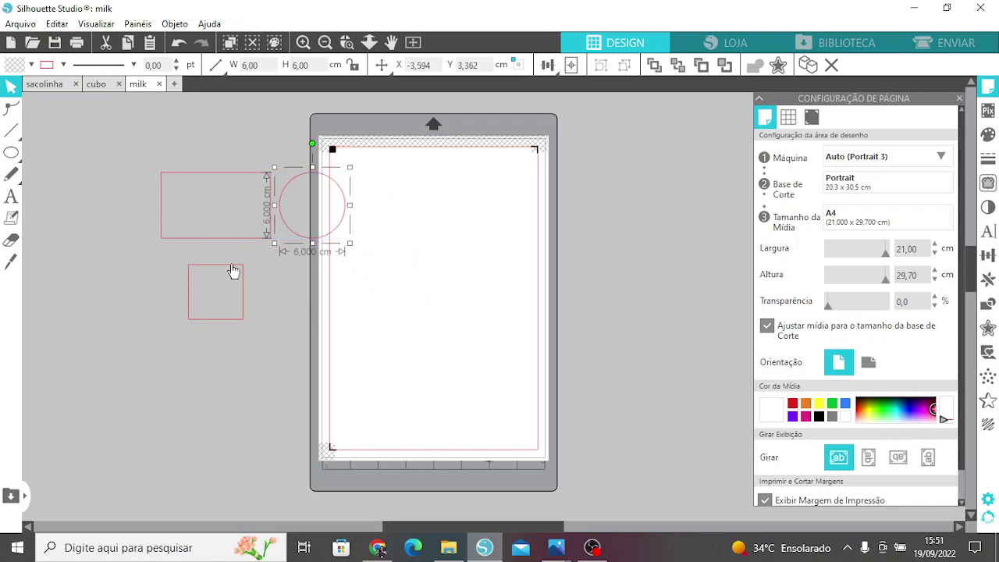
# Arrange the square, rectangle and circle in a separated row outside the page's left edge
pyautogui.moveTo(229, 270); pyautogui.dragTo(119, 180)
pyautogui.moveTo(212, 249); pyautogui.dragTo(96, 274)
pyautogui.moveTo(359, 194); pyautogui.dragTo(321, 238)
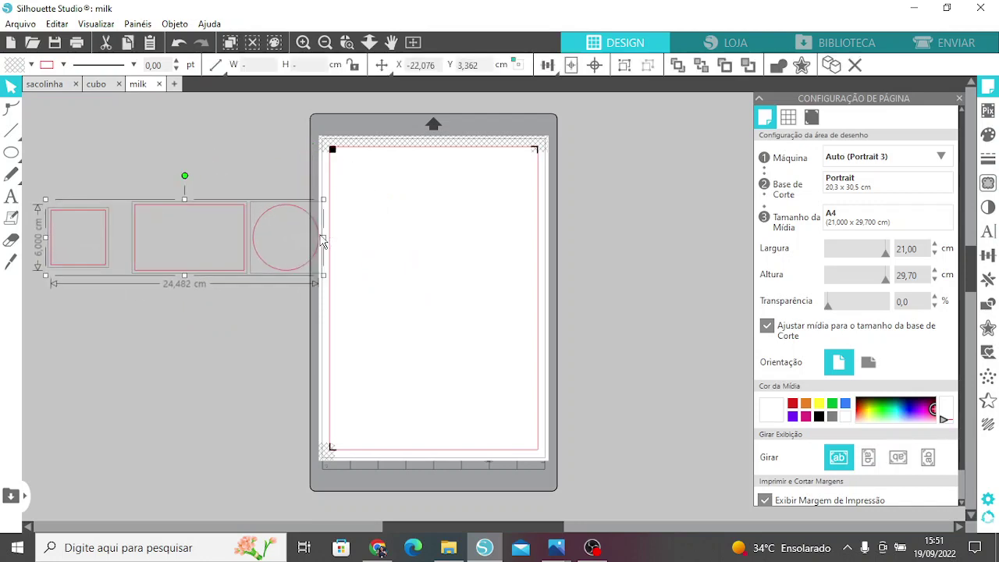
pyautogui.moveTo(506, 527); pyautogui.dragTo(461, 526)
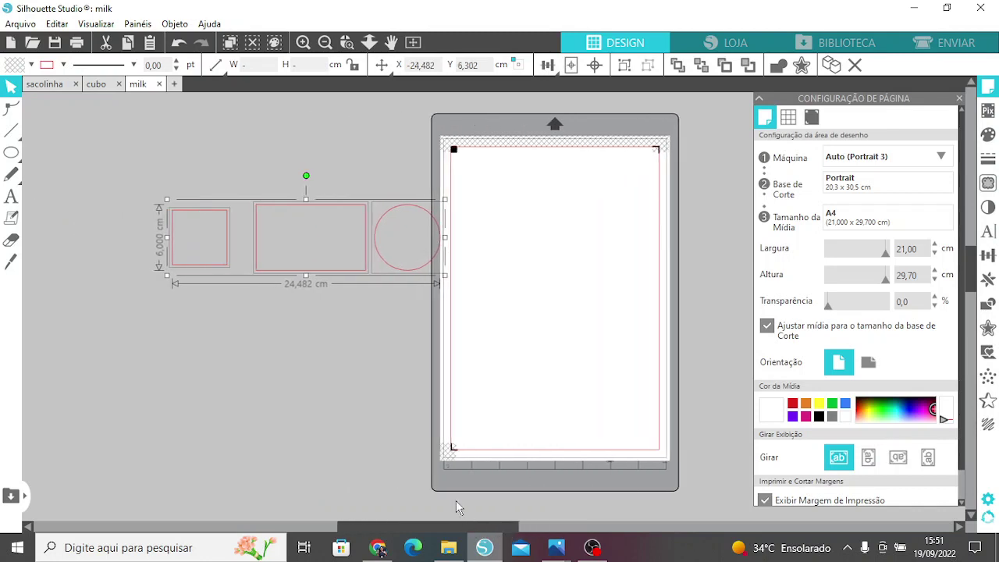
pyautogui.moveTo(363, 234); pyautogui.dragTo(346, 235)
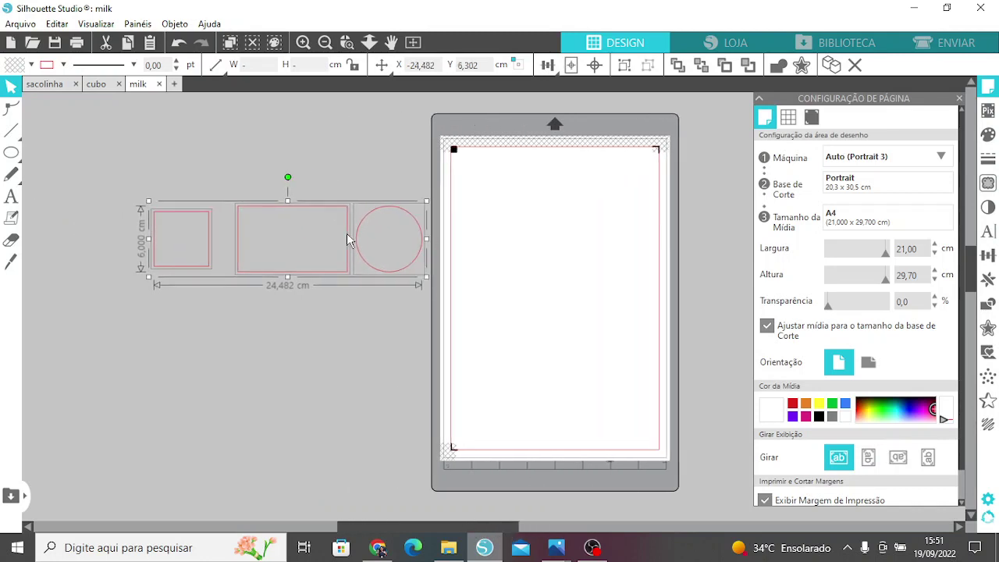
pyautogui.click(346, 165)
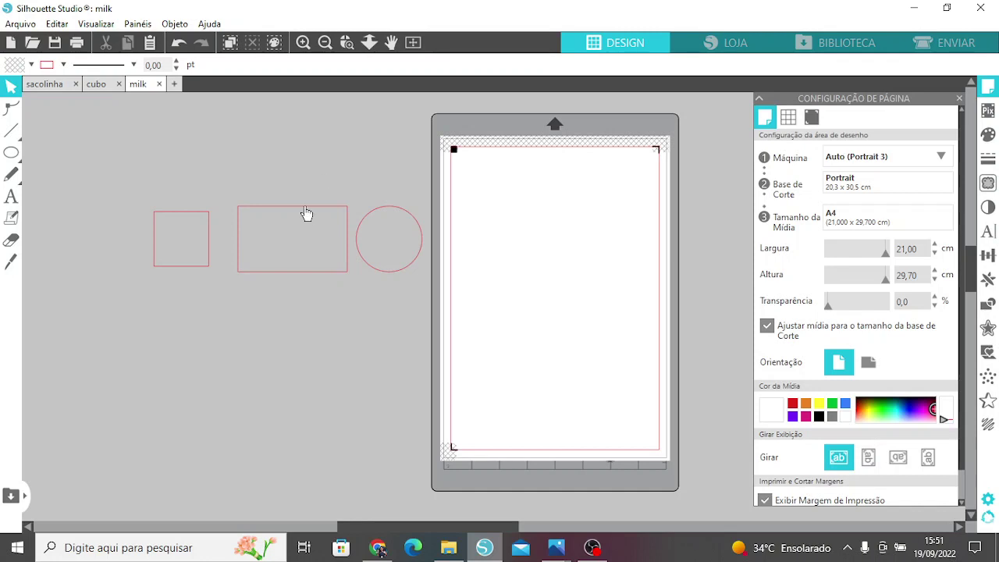
pyautogui.moveTo(304, 213); pyautogui.dragTo(291, 208)
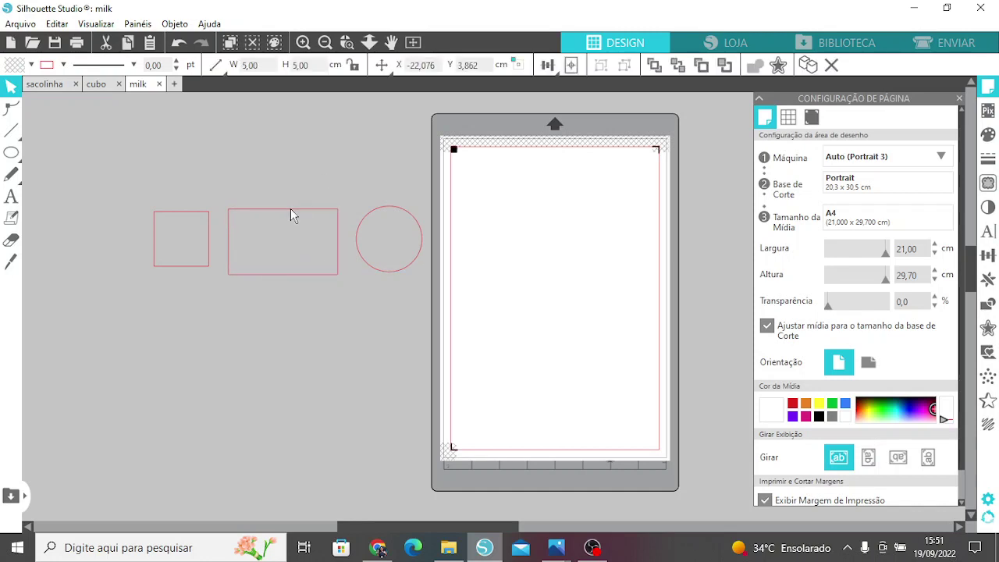
pyautogui.moveTo(366, 223); pyautogui.dragTo(375, 218)
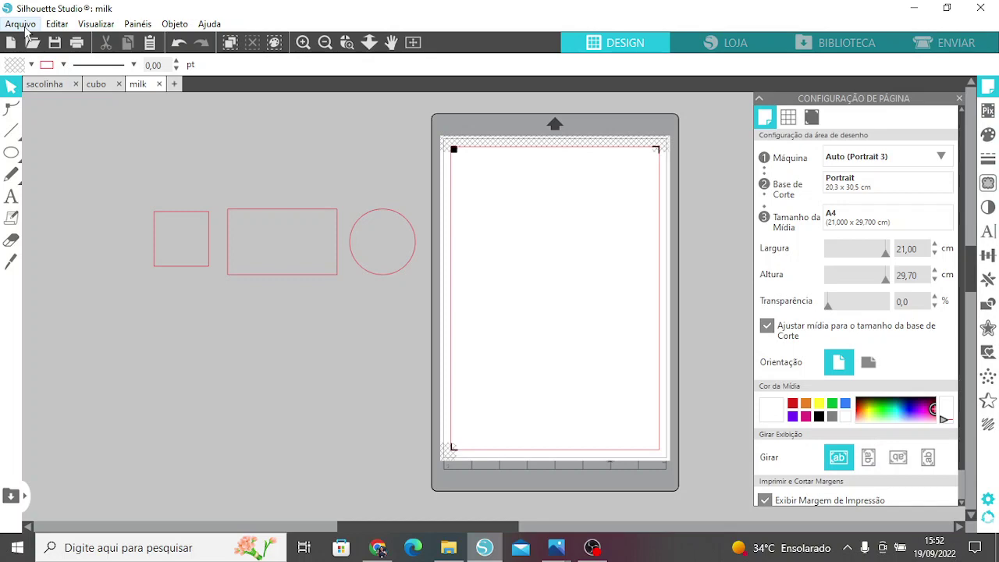
# Merge the pink owl image "1" from the professores folder in Downloads into the design
pyautogui.click(21, 24)
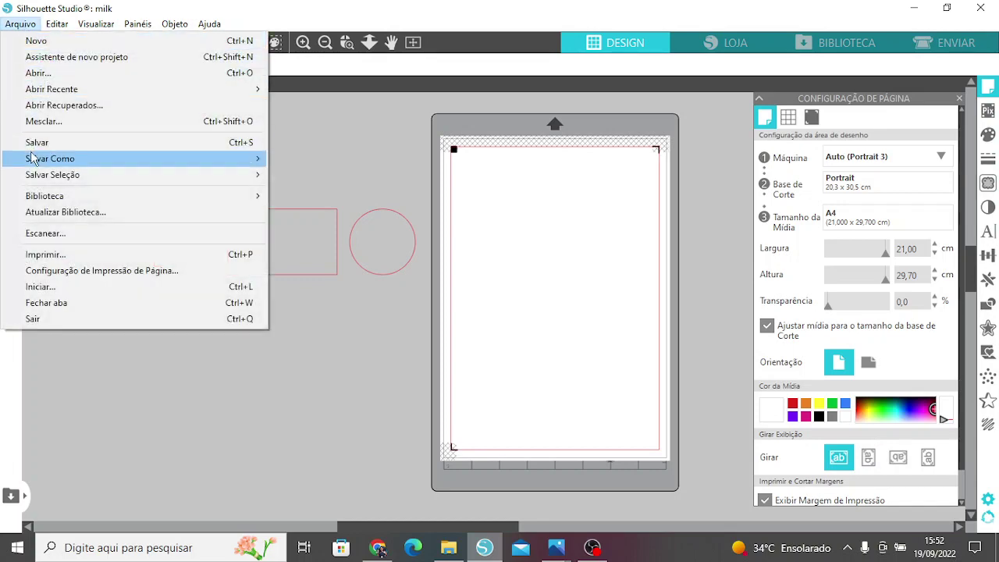
pyautogui.click(48, 125)
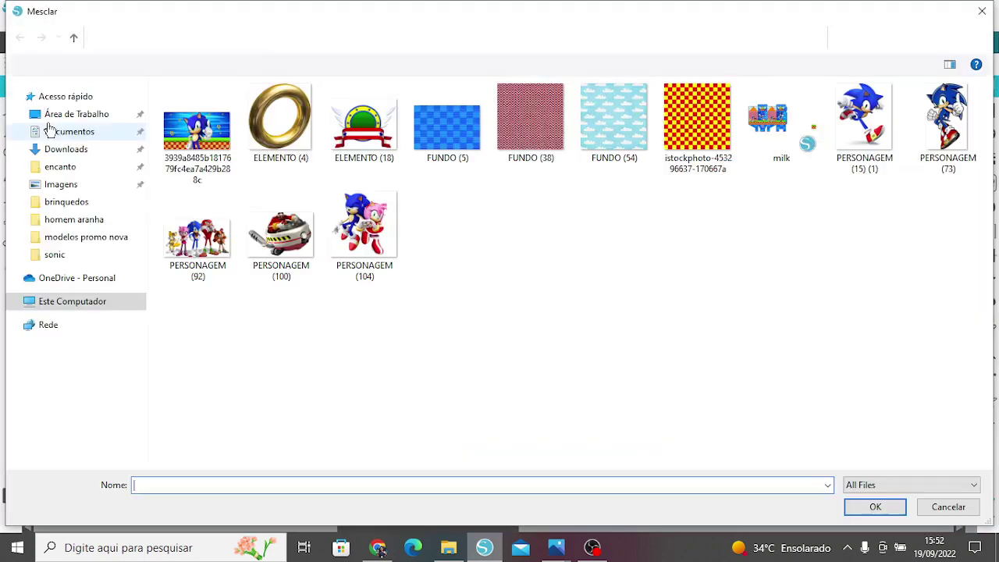
pyautogui.click(65, 159)
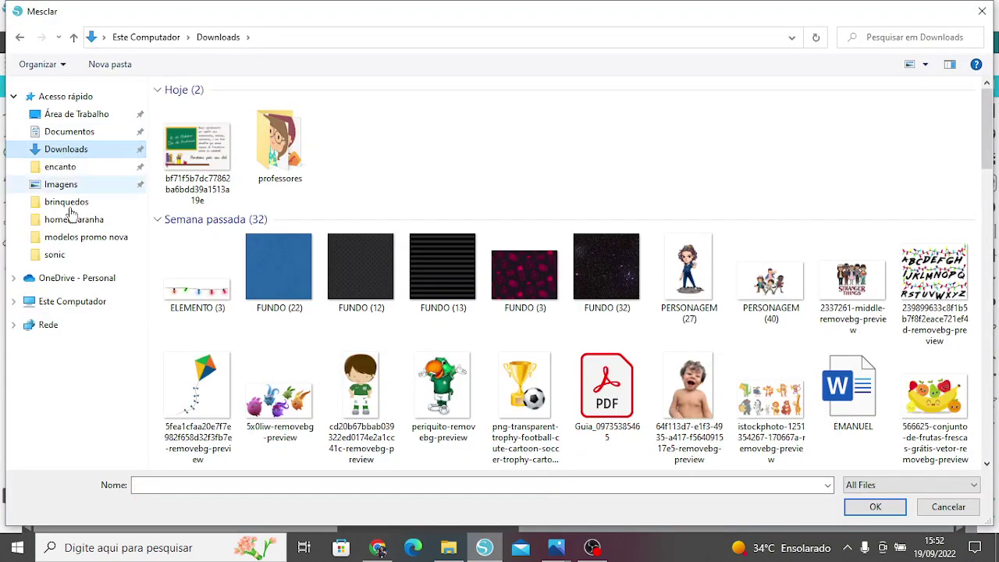
pyautogui.click(302, 164)
pyautogui.doubleClick(300, 162)
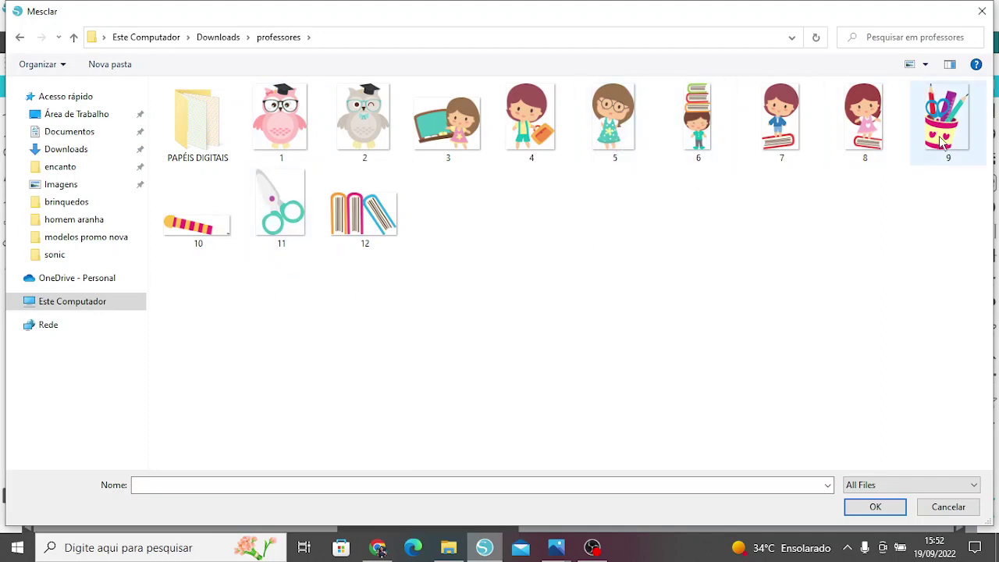
pyautogui.moveTo(943, 138)
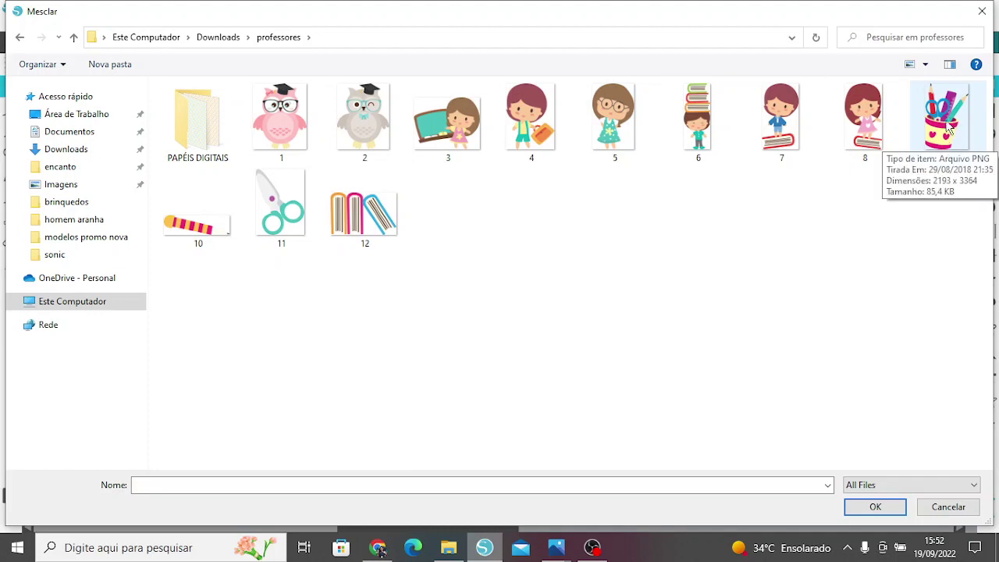
pyautogui.moveTo(385, 221)
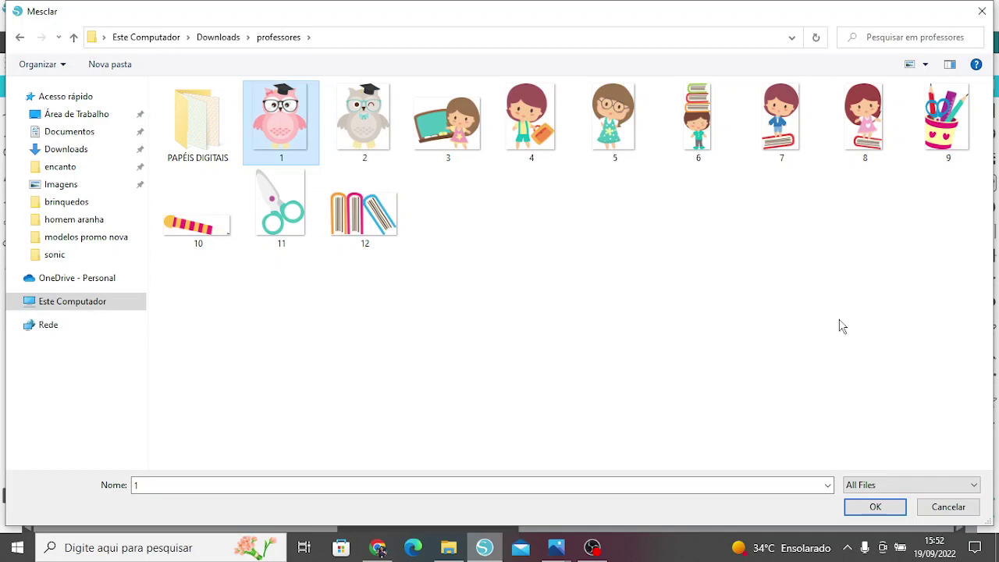
pyautogui.click(880, 506)
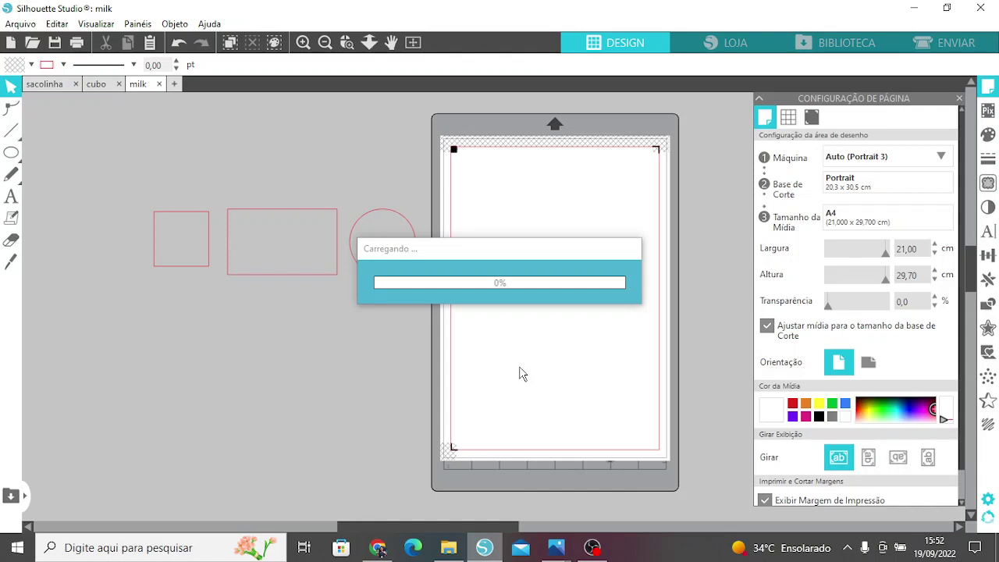
# Shift the owl image slightly to the left and remove its outline by setting a transparent line colour
pyautogui.click(572, 297)
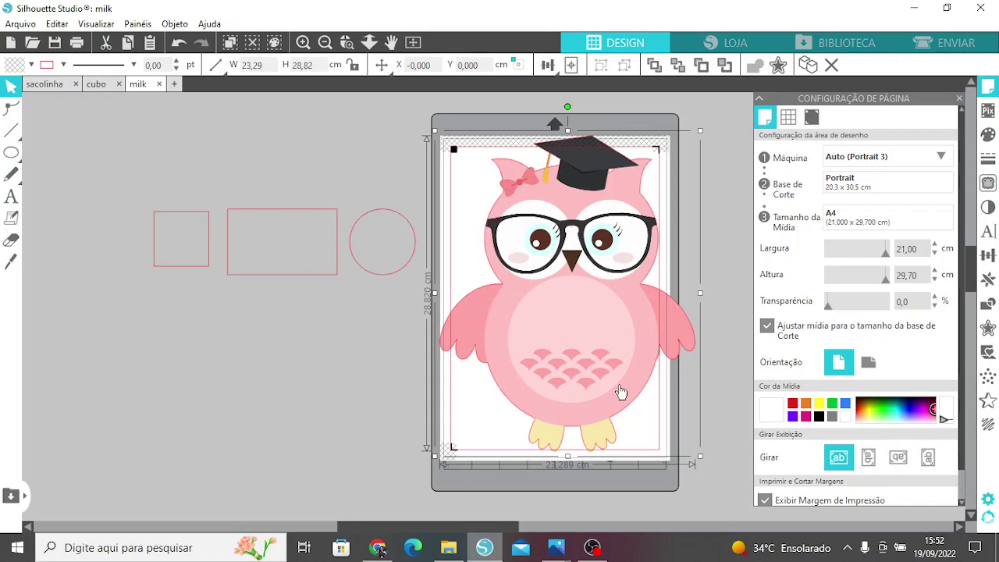
pyautogui.moveTo(607, 307); pyautogui.dragTo(631, 288)
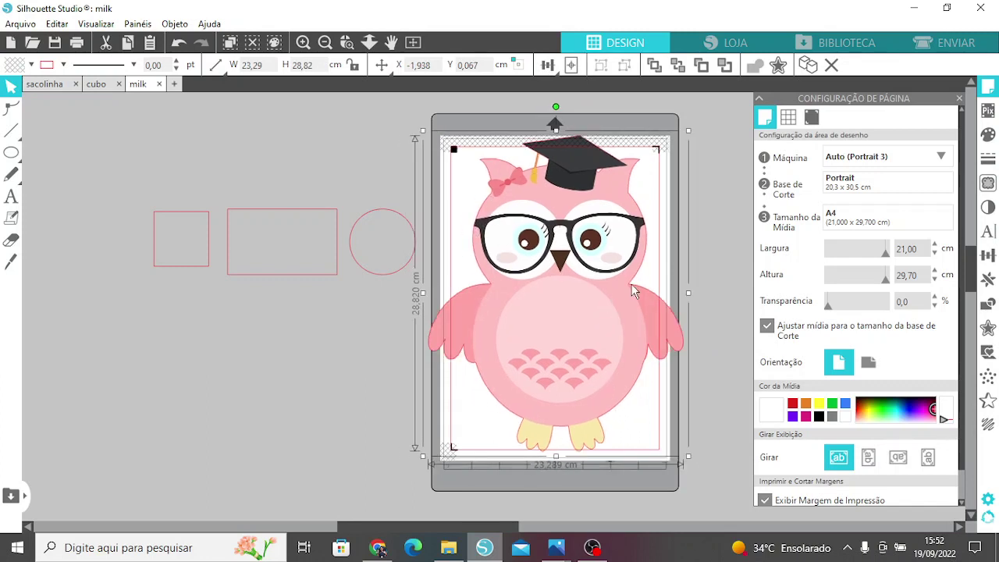
pyautogui.click(988, 157)
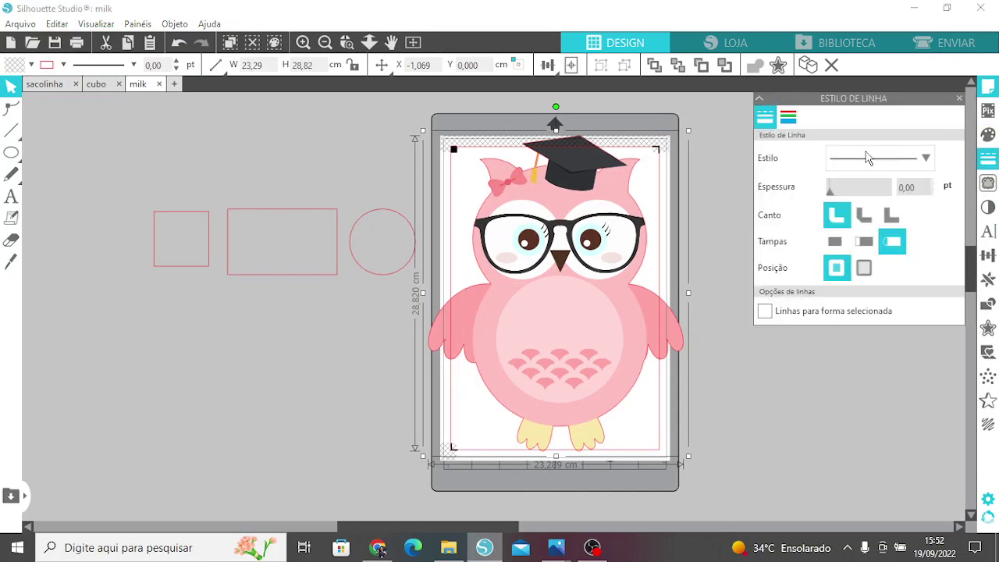
pyautogui.click(787, 114)
pyautogui.click(765, 152)
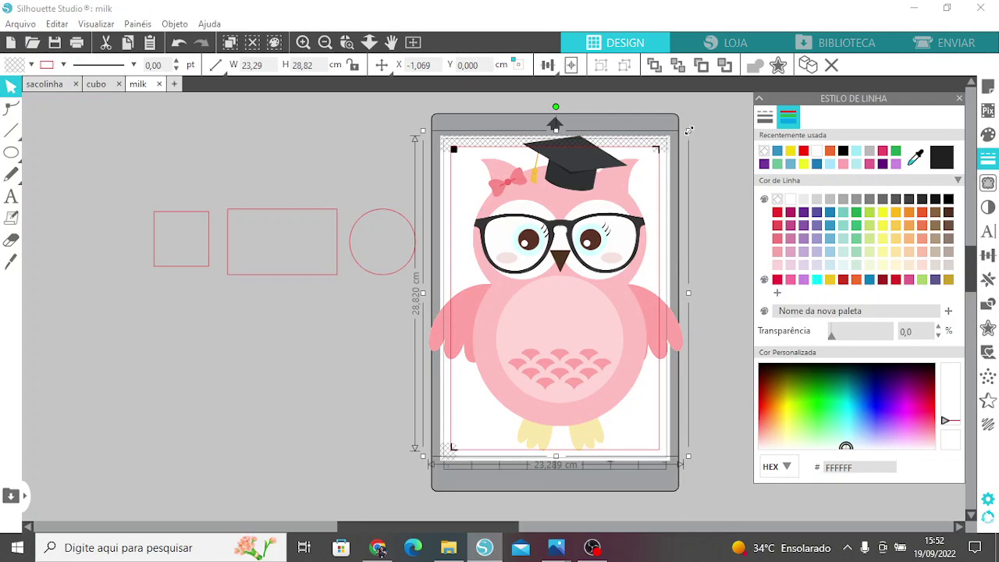
# Scale the owl image down to about 10.63 × 13.16 cm and move it up on the page
pyautogui.moveTo(689, 130); pyautogui.dragTo(550, 302)
pyautogui.moveTo(519, 373); pyautogui.dragTo(510, 290)
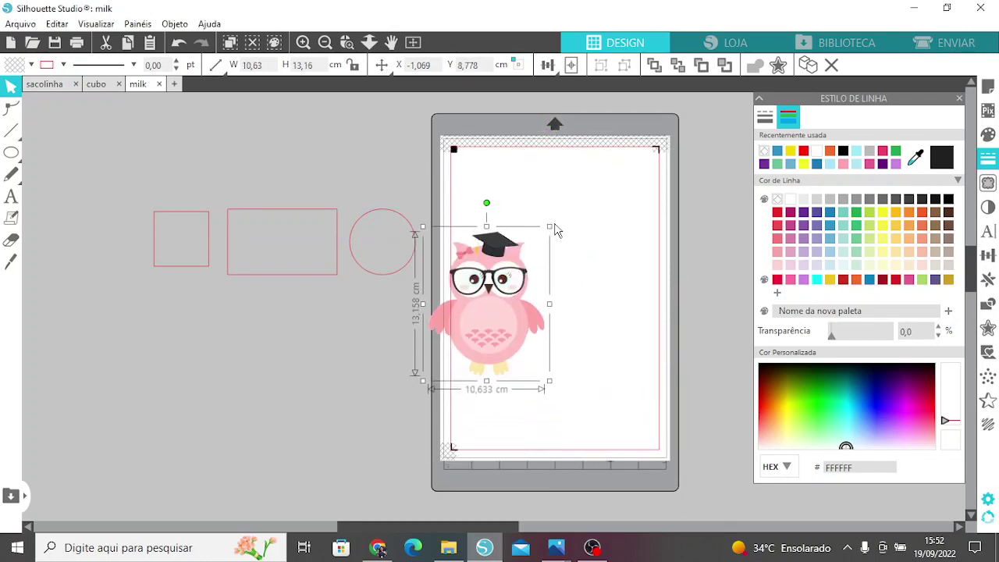
# Scale the owl down to about 6.00 × 7.42 cm and place it on the page below the repositioned 10 × 6 cm rectangle
pyautogui.moveTo(551, 227); pyautogui.dragTo(499, 290)
pyautogui.moveTo(476, 344); pyautogui.dragTo(332, 331)
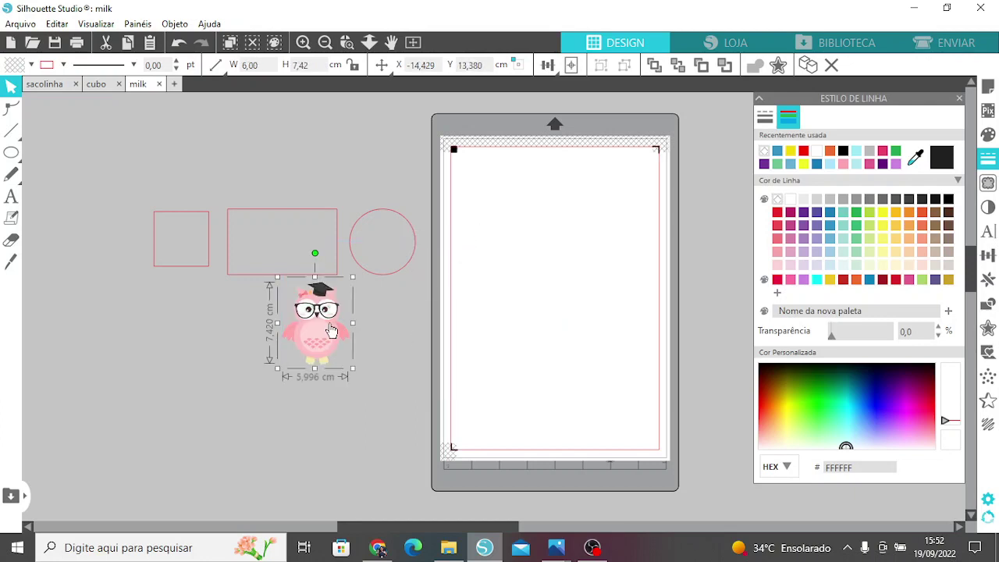
pyautogui.moveTo(337, 237); pyautogui.dragTo(594, 294)
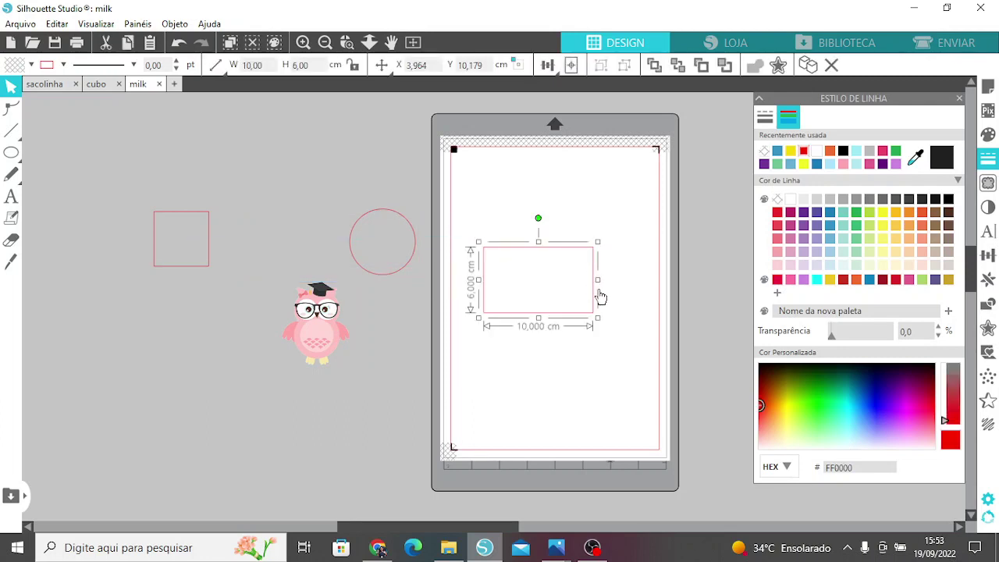
pyautogui.moveTo(334, 327); pyautogui.dragTo(601, 339)
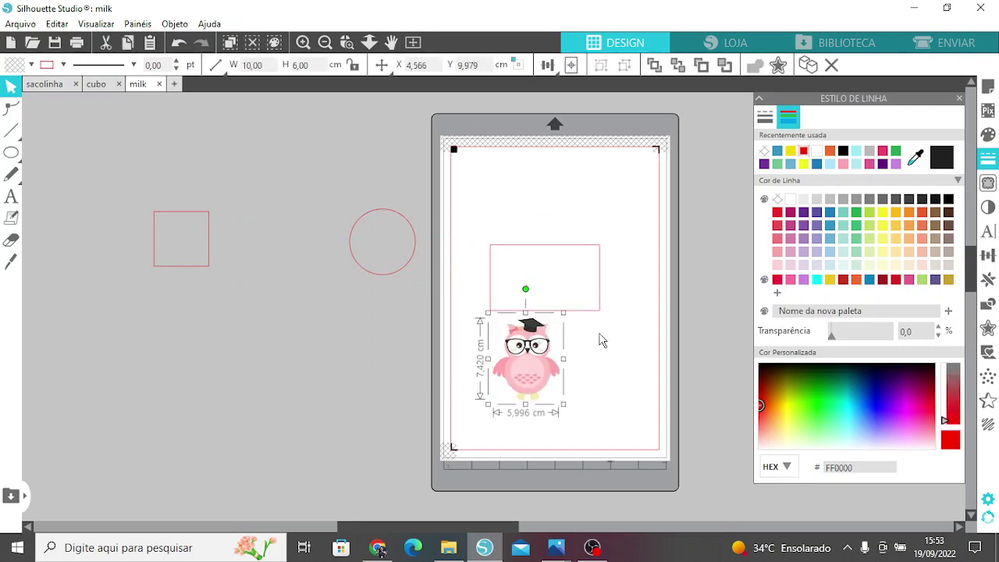
pyautogui.click(597, 319)
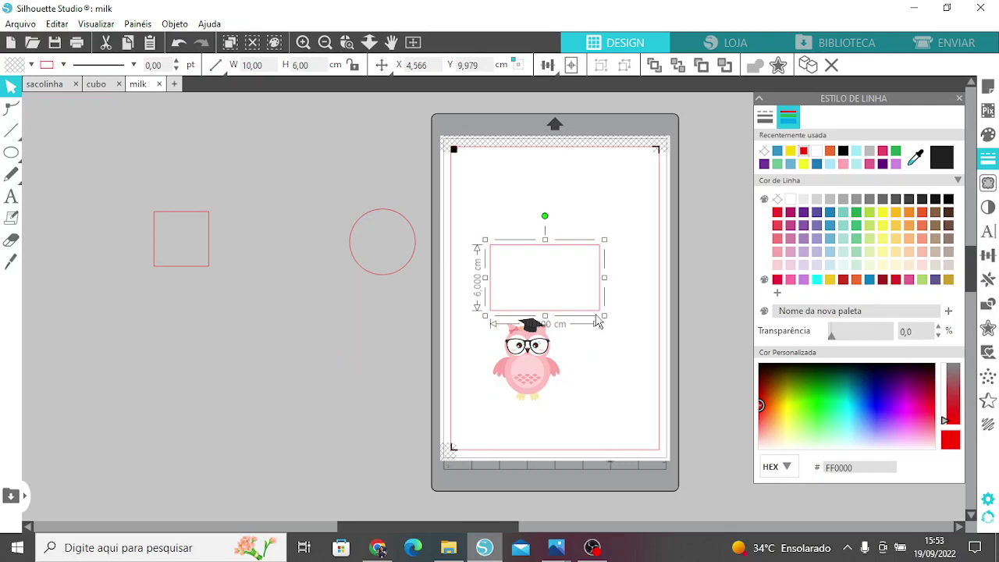
# Place the owl over the rectangle's lower-right corner and set its height to 5 cm with the proportions locked
pyautogui.moveTo(530, 381); pyautogui.dragTo(572, 298)
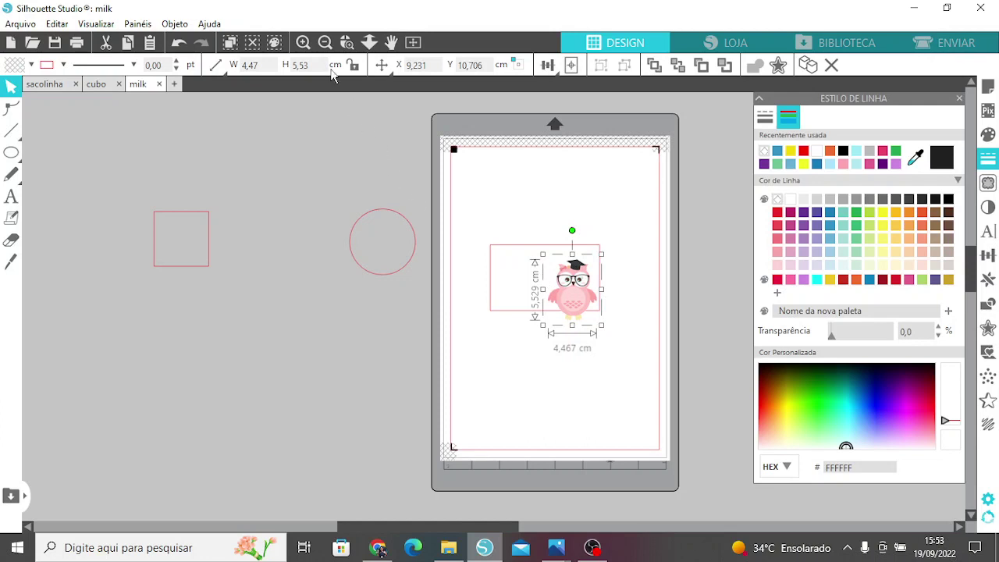
pyautogui.click(301, 65)
pyautogui.write('5')
pyautogui.moveTo(578, 287); pyautogui.dragTo(578, 290)
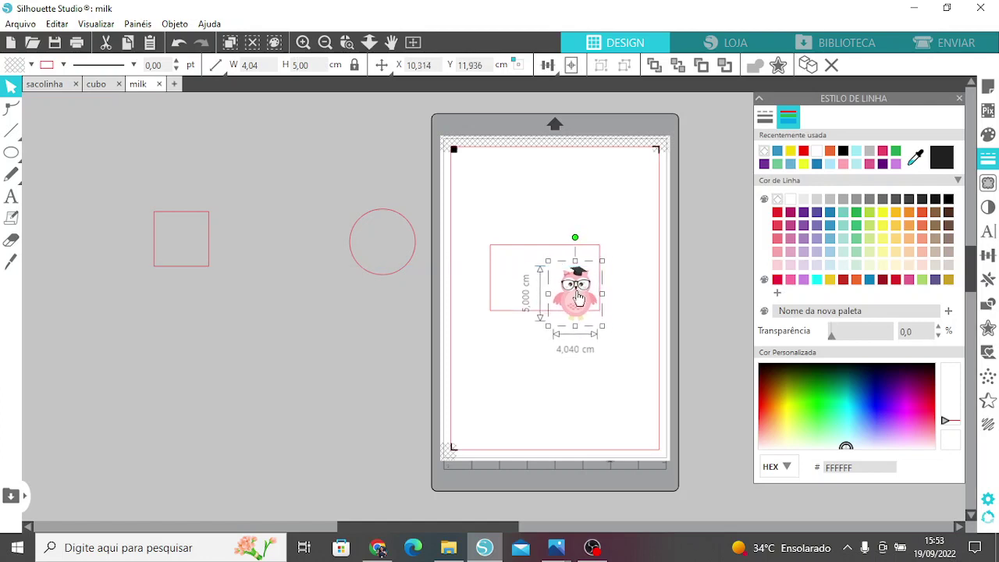
# Create an outward offset of 0.1 cm with rounded corners around the owl
pyautogui.click(990, 333)
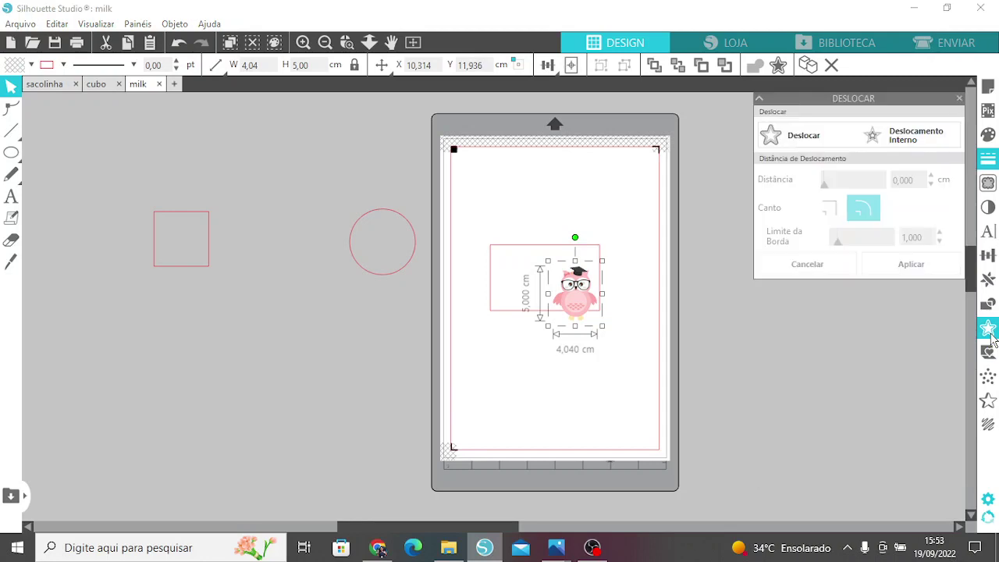
pyautogui.click(804, 149)
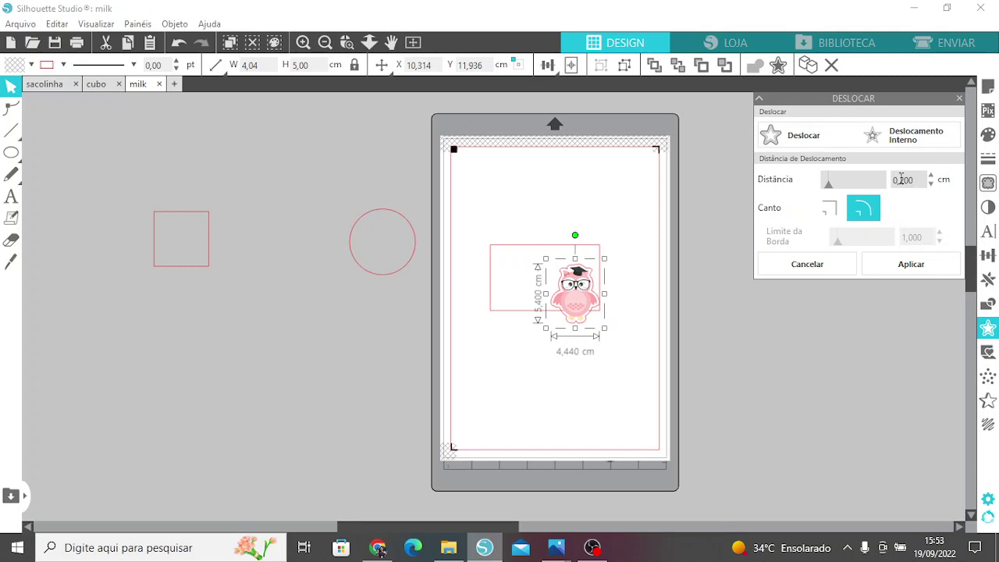
pyautogui.write('1')
pyautogui.click(936, 263)
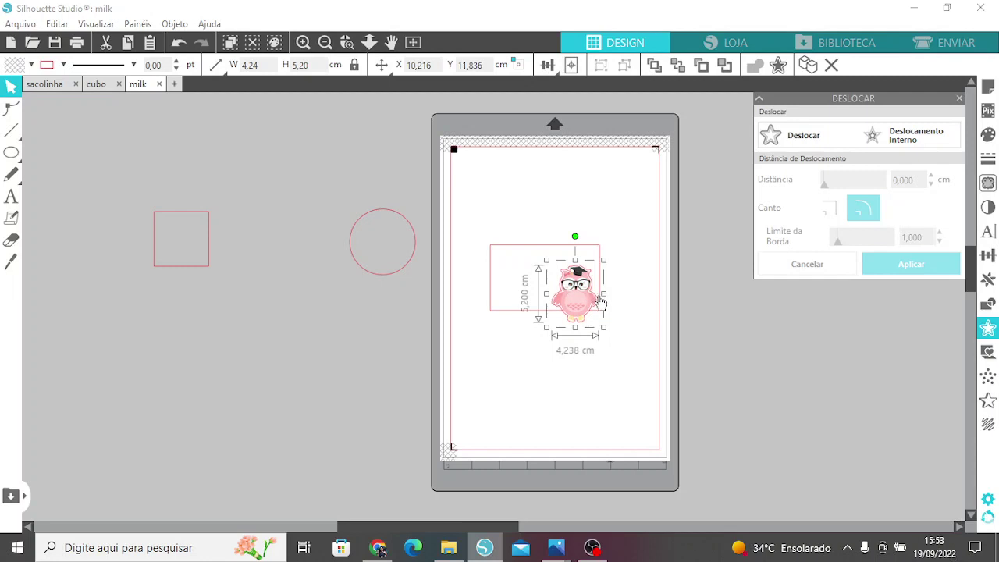
# Weld the owl's offset outline to the rectangle to form a single cut shape
pyautogui.keyDown('shift'); pyautogui.click(601, 252); pyautogui.keyUp('shift')
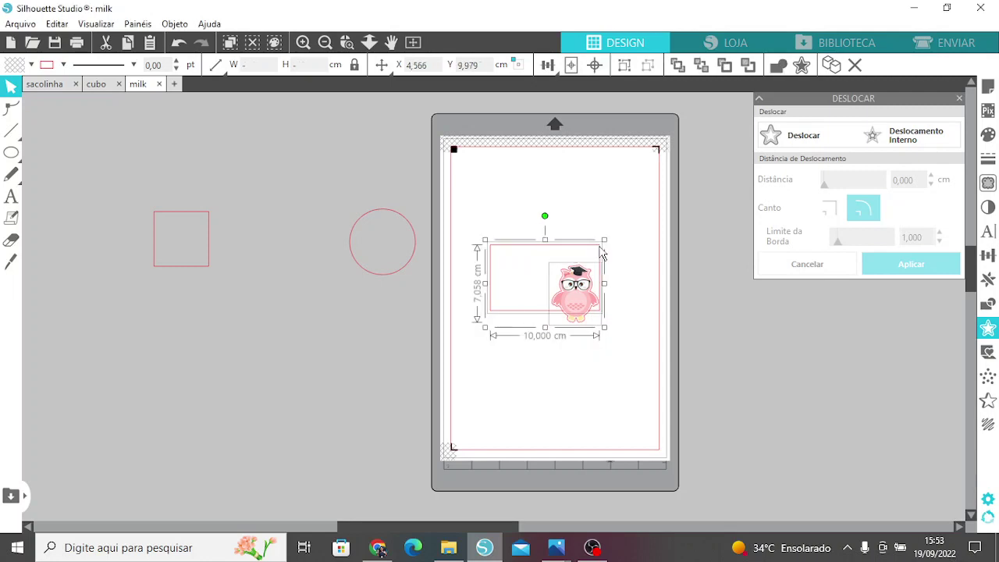
pyautogui.rightClick(601, 252)
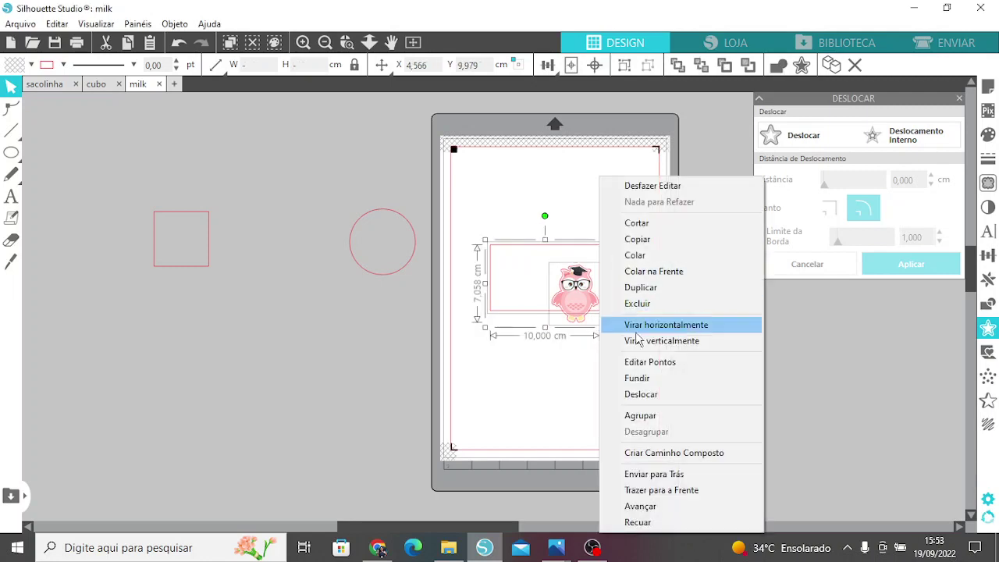
pyautogui.click(658, 380)
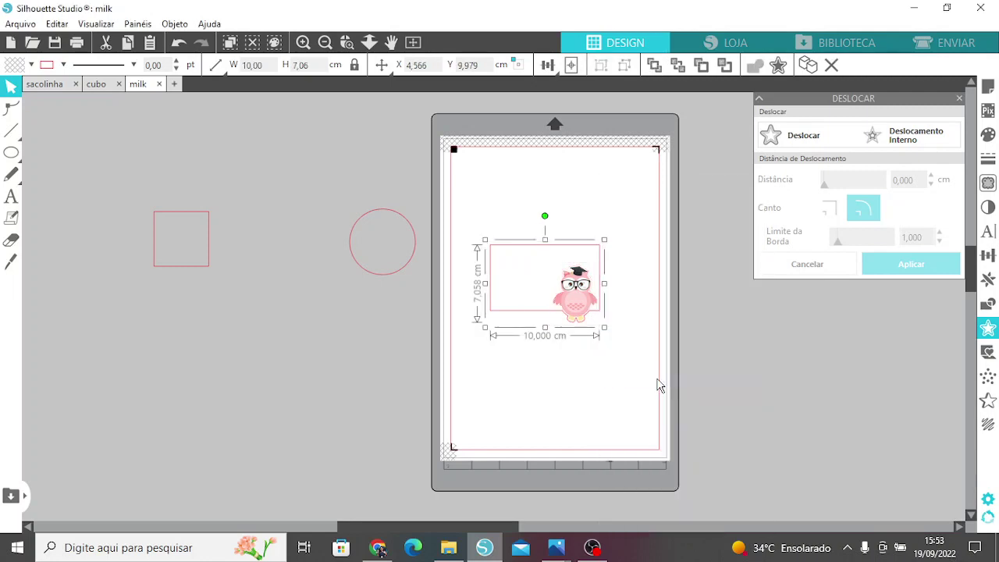
pyautogui.click(304, 43)
pyautogui.click(303, 43)
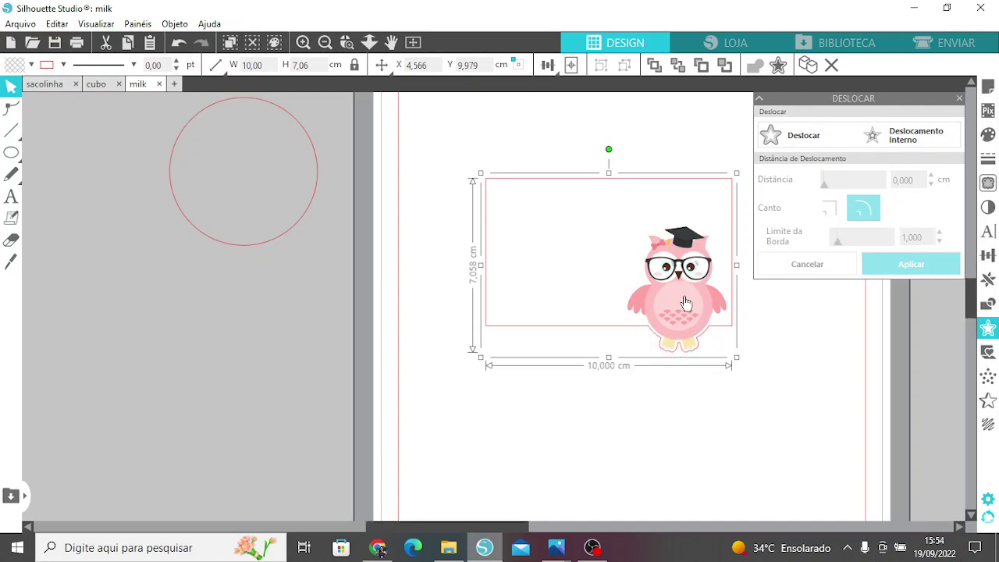
pyautogui.click(496, 407)
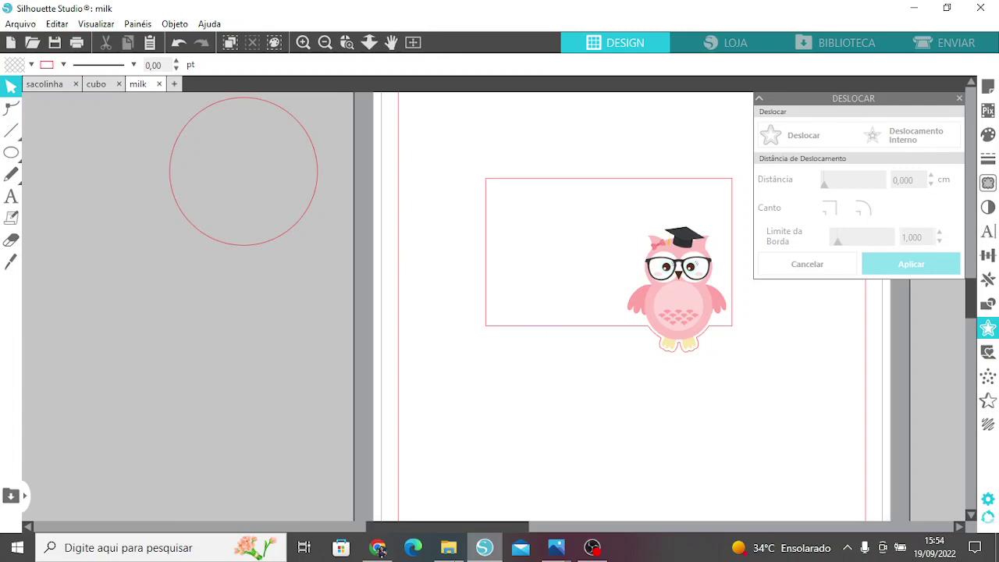
# Switch to File Explorer, open the PAPÉIS DIGITAIS folder inside professores and show its files as extra large icons
pyautogui.click(448, 547)
pyautogui.doubleClick(200, 199)
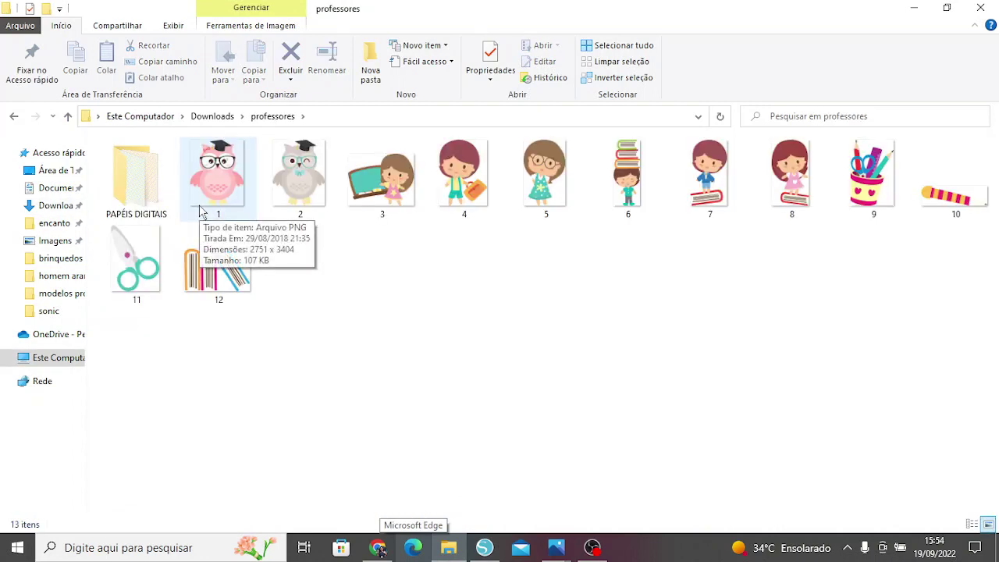
pyautogui.click(149, 194)
pyautogui.doubleClick(149, 194)
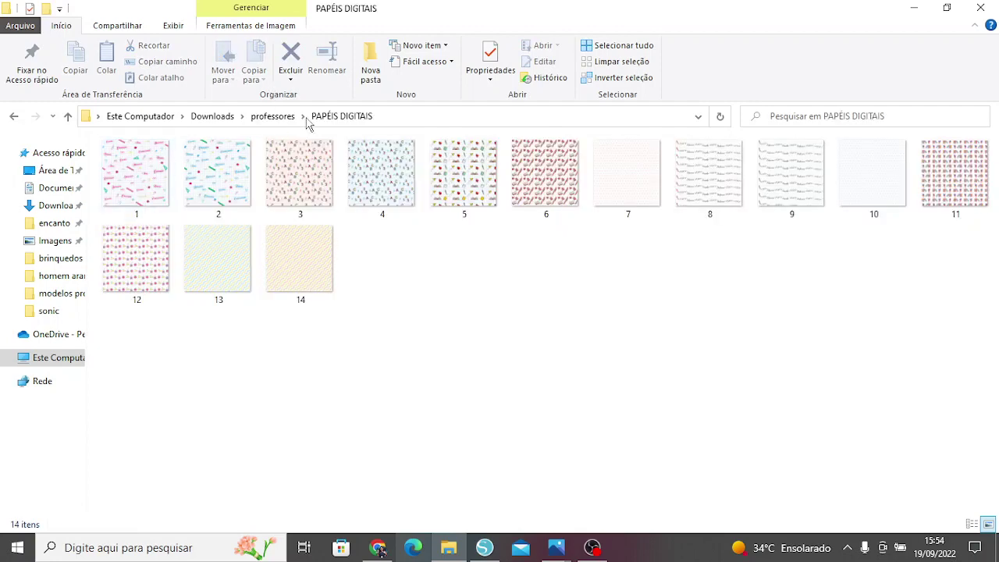
pyautogui.click(178, 28)
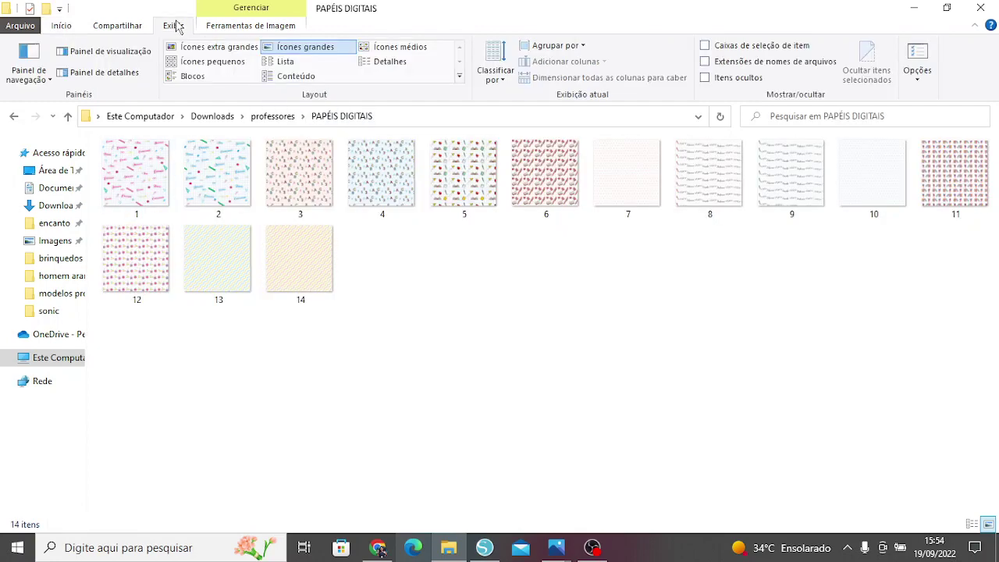
pyautogui.click(207, 49)
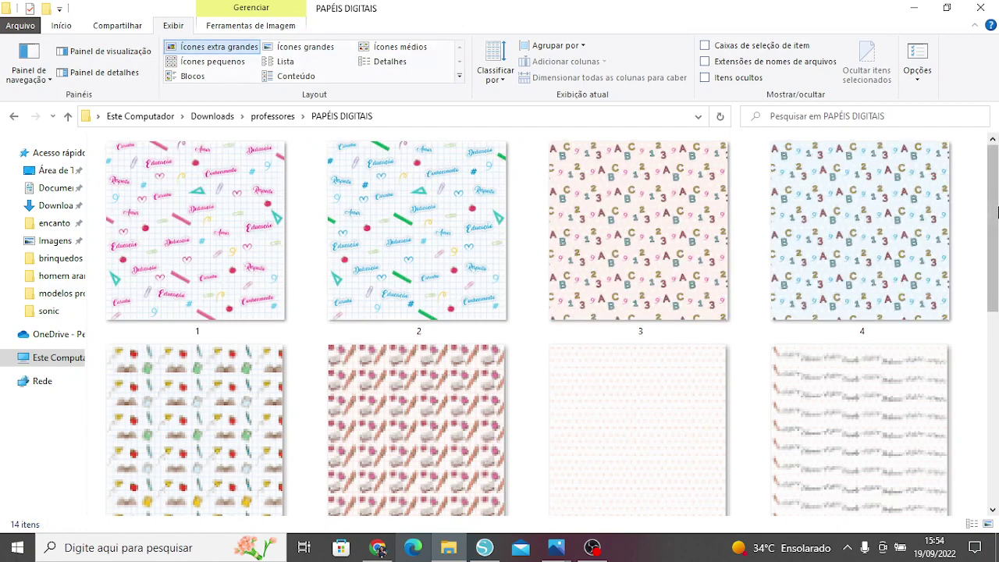
# Browse the digital papers and fill the welded rectangle-and-owl shape with the blue and yellow zigzag paper 13
pyautogui.moveTo(991, 228); pyautogui.dragTo(996, 351)
pyautogui.scroll(-2, 997, 363)
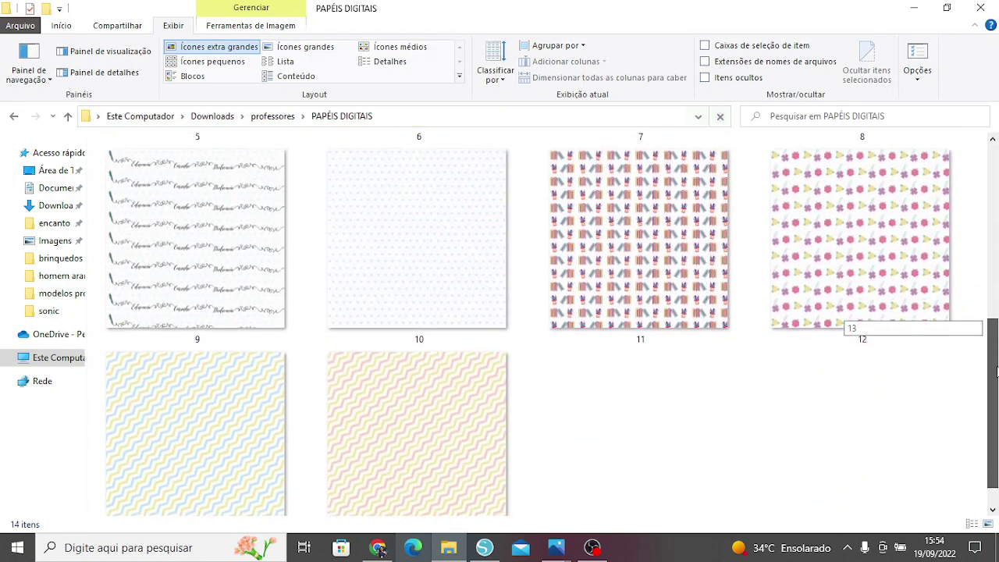
pyautogui.moveTo(996, 372); pyautogui.dragTo(997, 172)
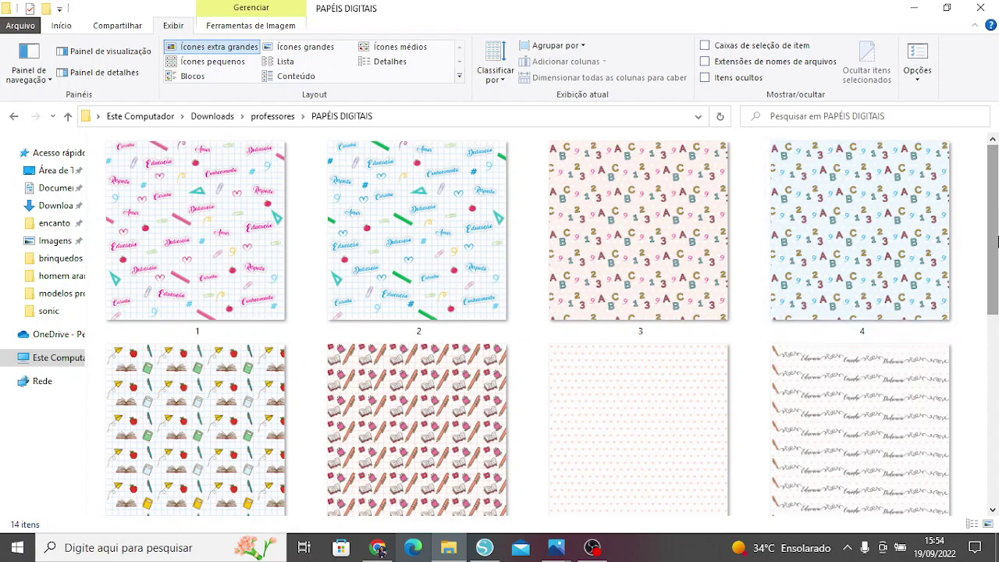
pyautogui.scroll(-5, 995, 263)
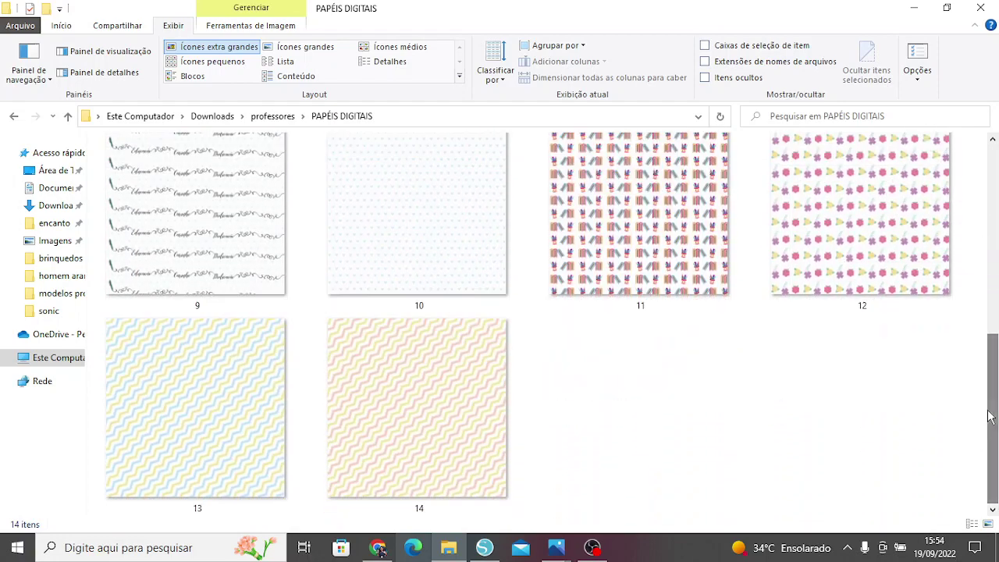
pyautogui.moveTo(234, 359); pyautogui.dragTo(506, 515)
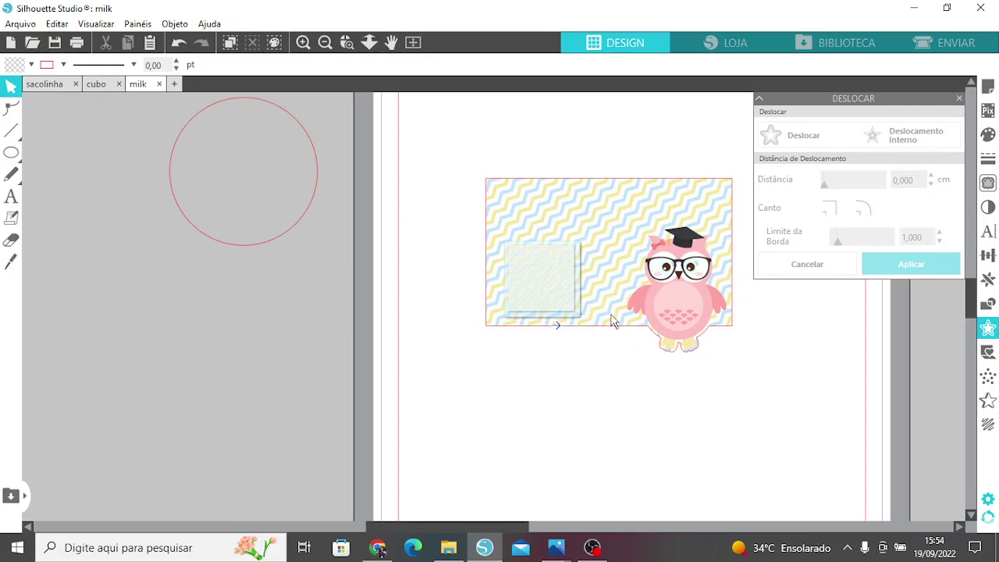
# Try digital paper 12 as the fill of the welded shape, and undo that fill
pyautogui.moveTo(499, 526); pyautogui.dragTo(599, 522)
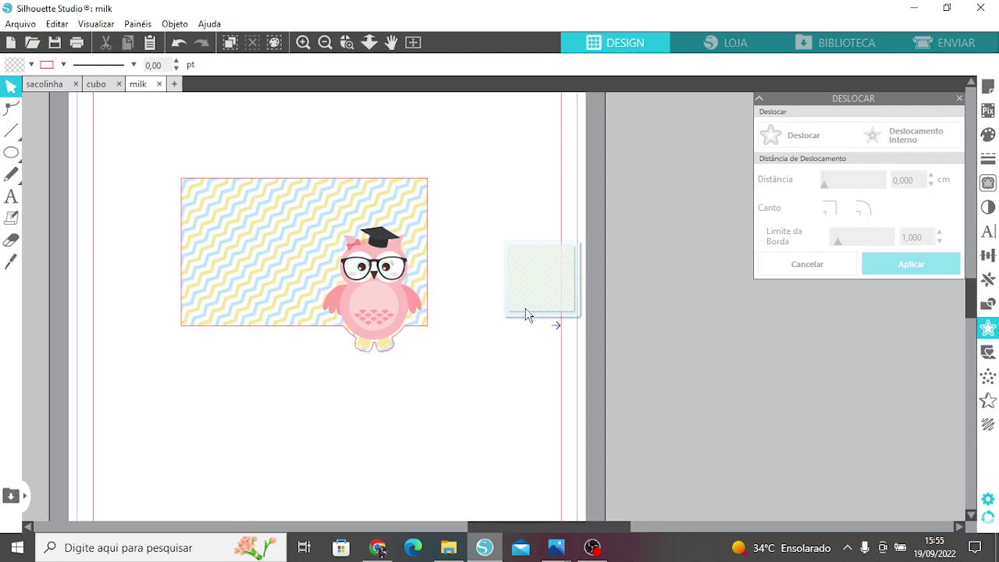
pyautogui.click(448, 549)
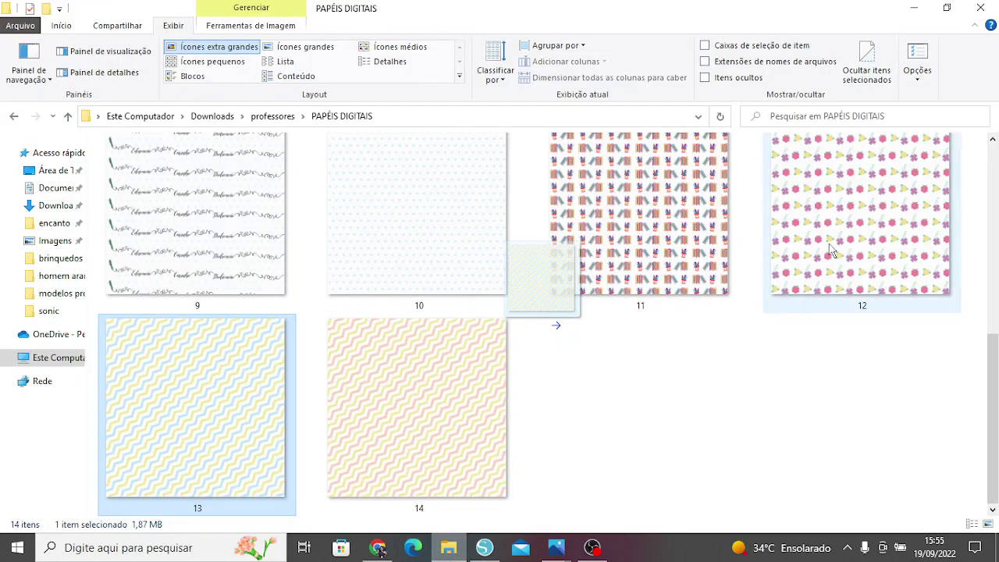
pyautogui.moveTo(833, 242); pyautogui.dragTo(310, 424)
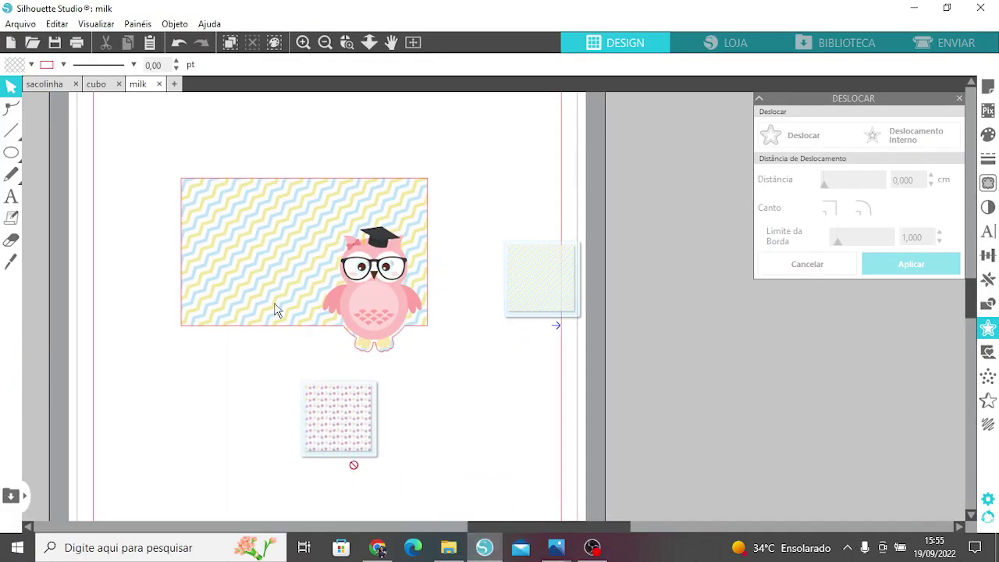
pyautogui.moveTo(275, 310); pyautogui.dragTo(274, 310)
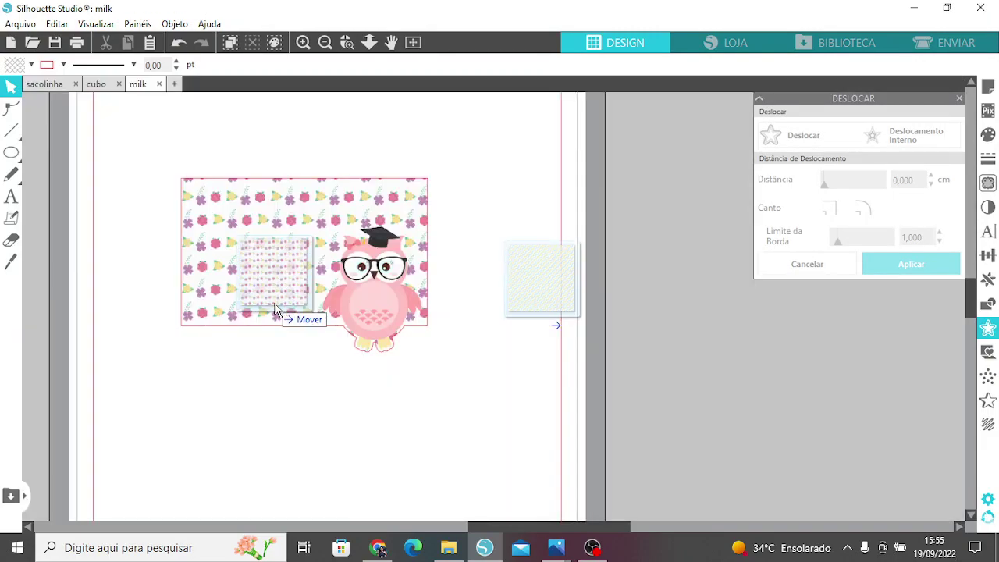
pyautogui.moveTo(275, 310); pyautogui.dragTo(275, 310)
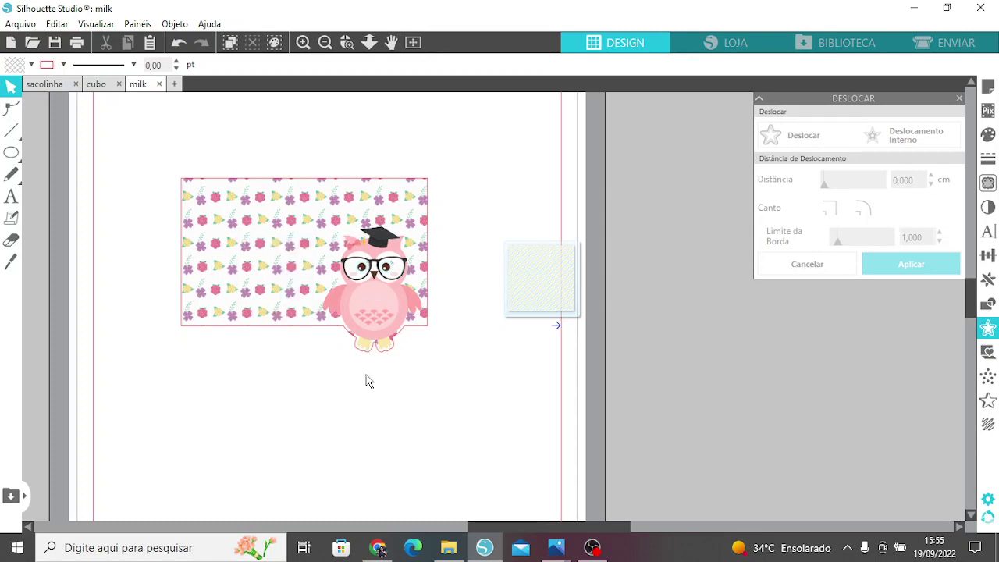
pyautogui.click(178, 42)
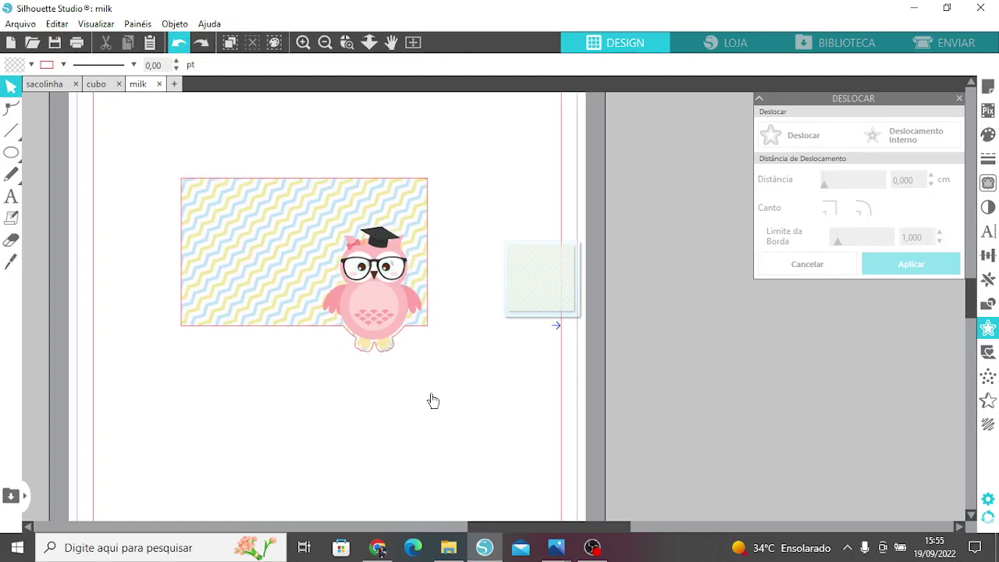
# Duplicate the owl to the right and move the copy outside the rectangle's lower-right corner
pyautogui.hscroll(-3, 333, 386)
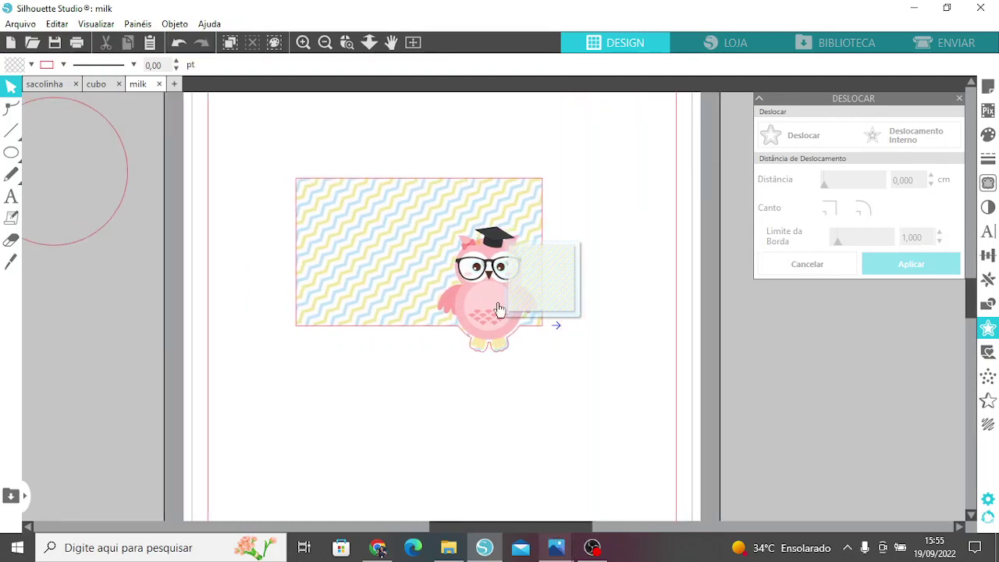
pyautogui.click(576, 295)
pyautogui.click(989, 279)
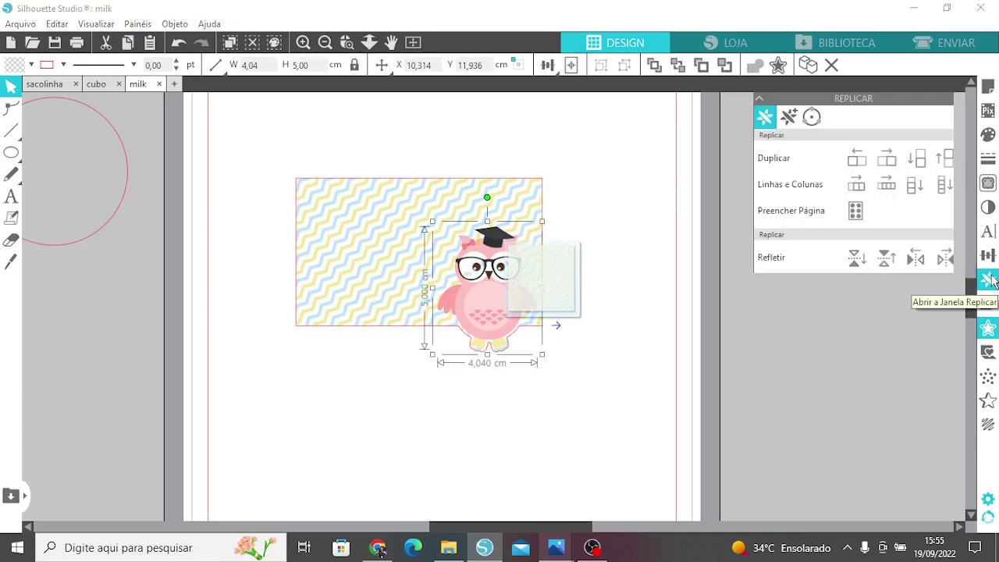
pyautogui.click(887, 170)
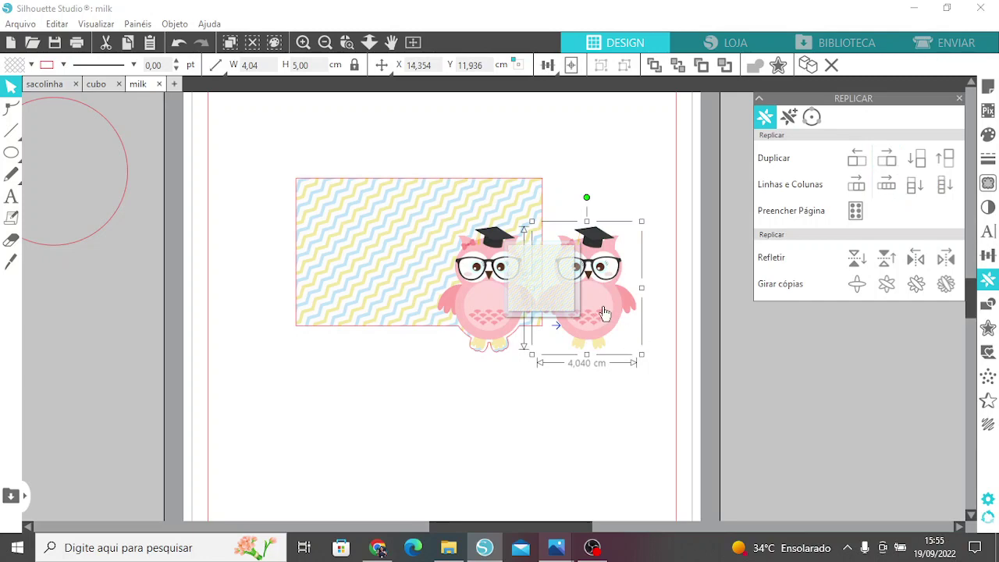
pyautogui.moveTo(644, 334); pyautogui.dragTo(624, 335)
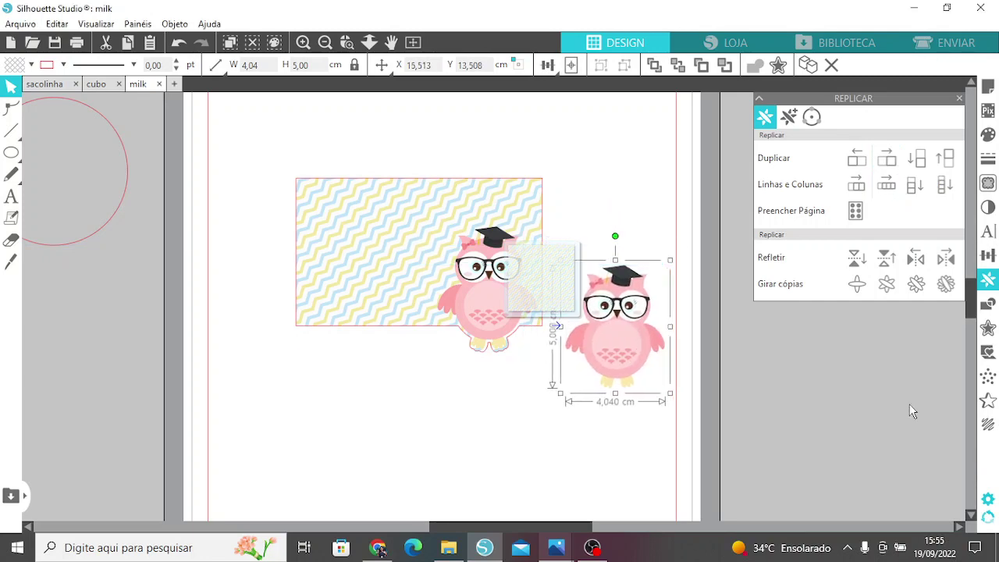
# Move the owl copy farther down and slightly left, below the lower-right corner of the zigzag rectangle
pyautogui.click(987, 329)
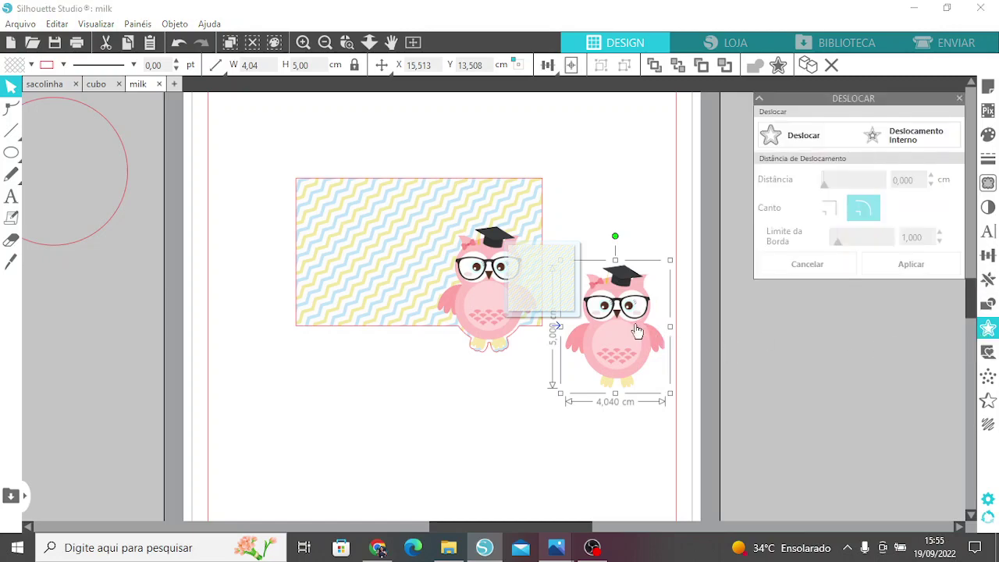
pyautogui.moveTo(637, 333); pyautogui.dragTo(634, 339)
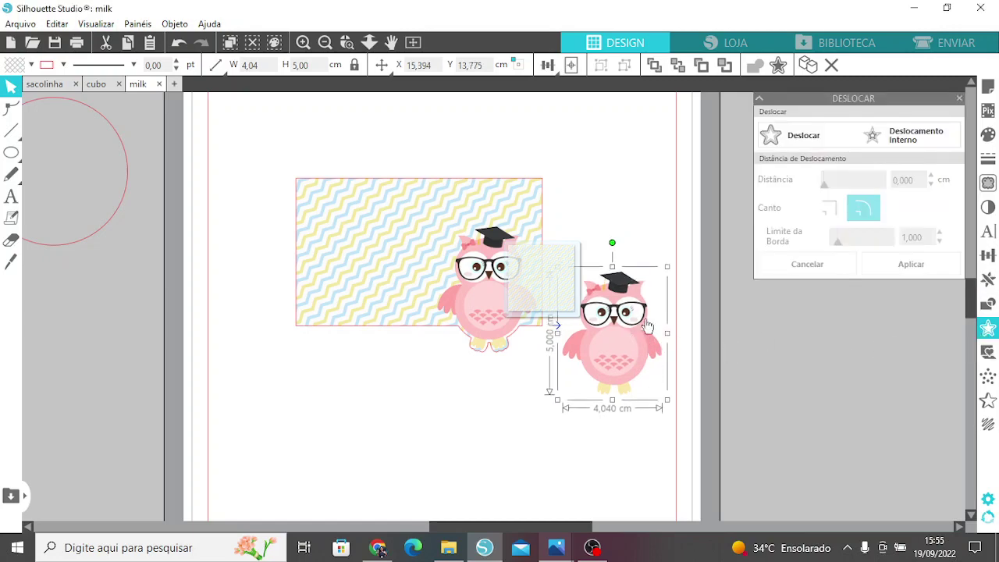
pyautogui.moveTo(625, 372); pyautogui.dragTo(613, 392)
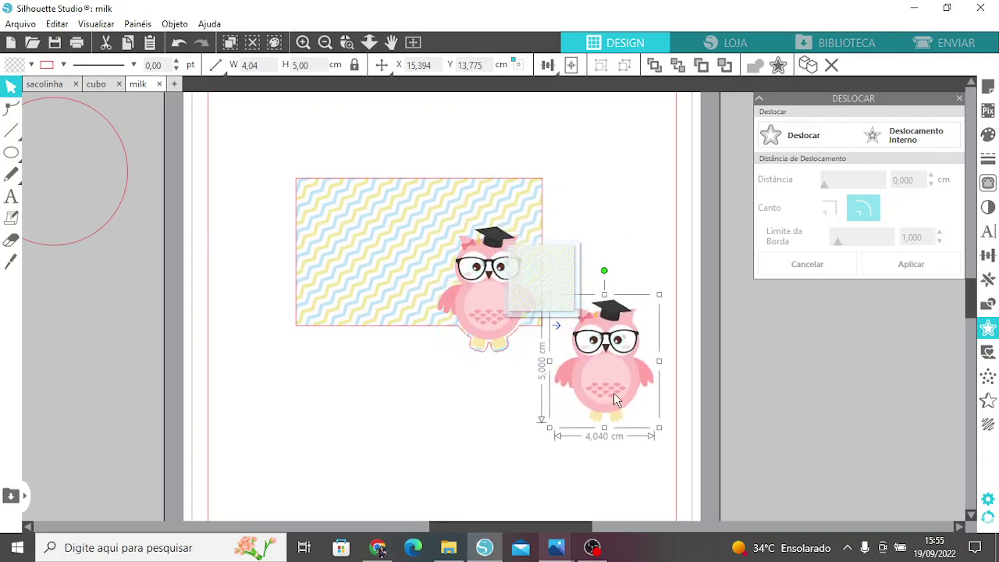
pyautogui.click(479, 446)
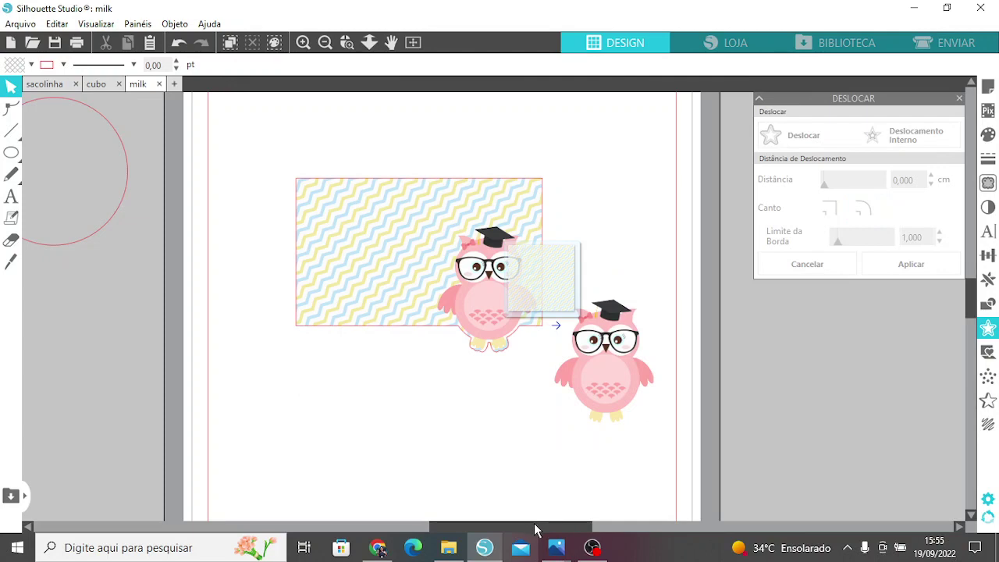
pyautogui.moveTo(536, 529); pyautogui.dragTo(487, 529)
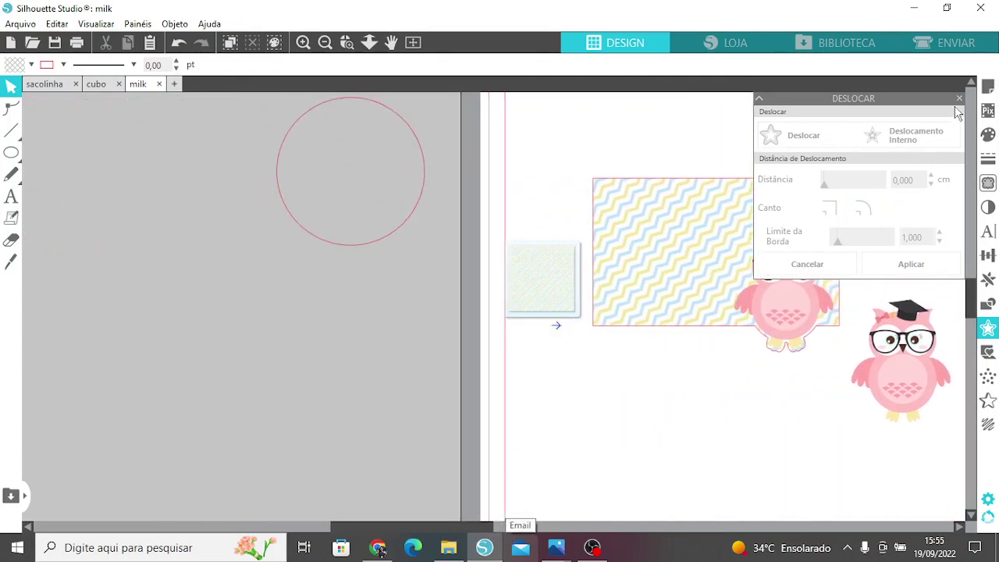
pyautogui.click(959, 98)
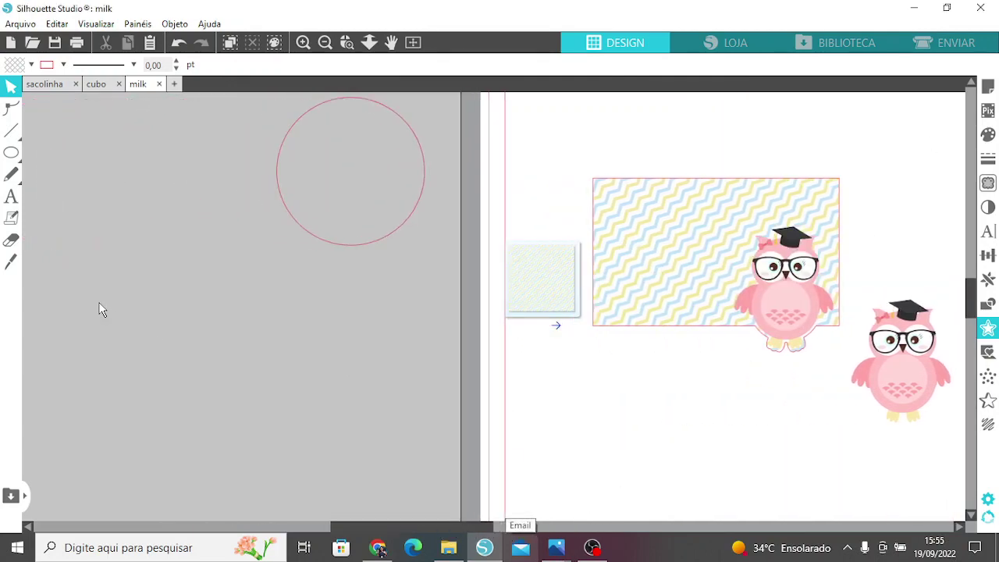
# Add the text "Feliz dia" and "dos Professores" on two lines in the empty area beside the page, below the circle
pyautogui.click(11, 197)
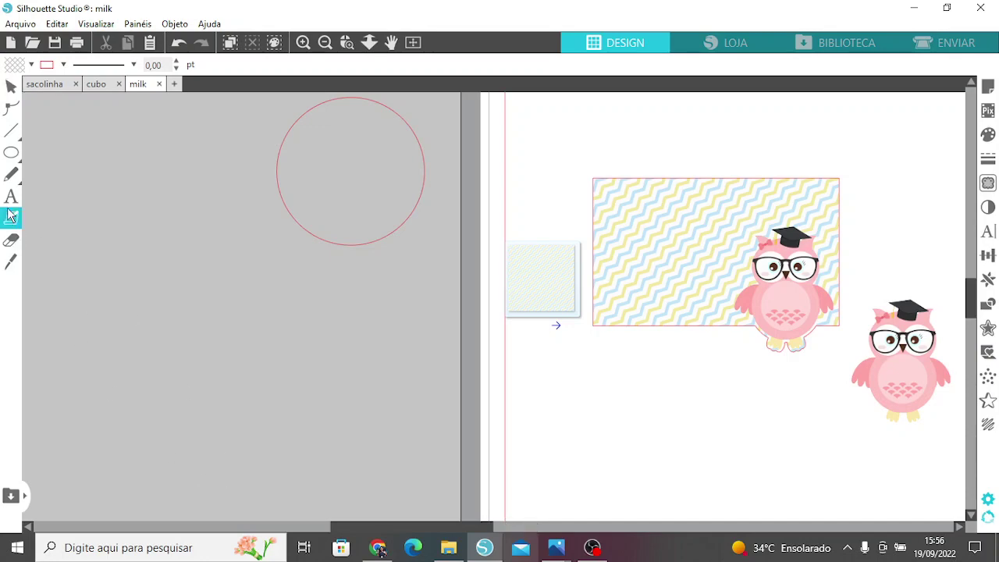
pyautogui.click(259, 367)
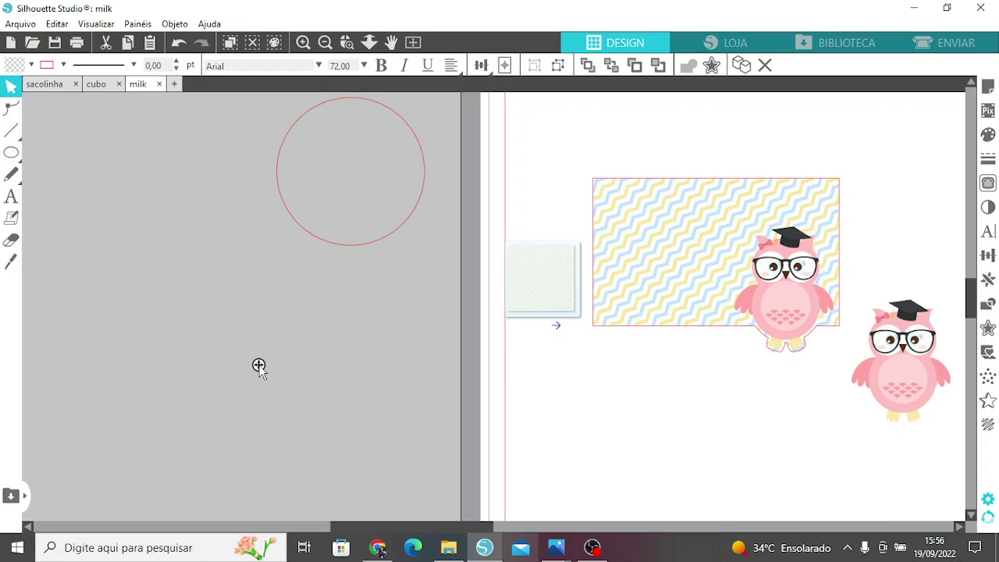
pyautogui.write('Feli')
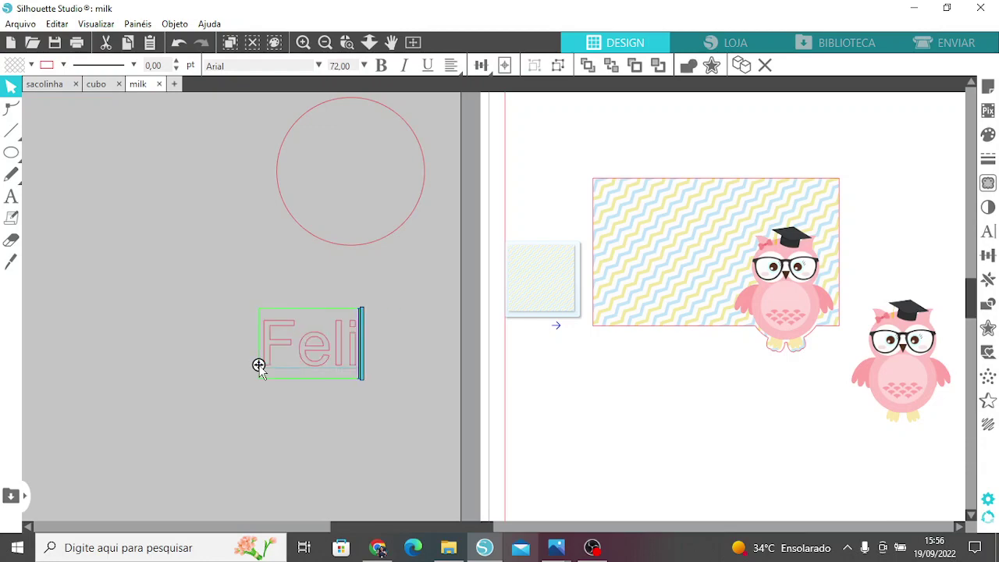
pyautogui.write('z dia d')
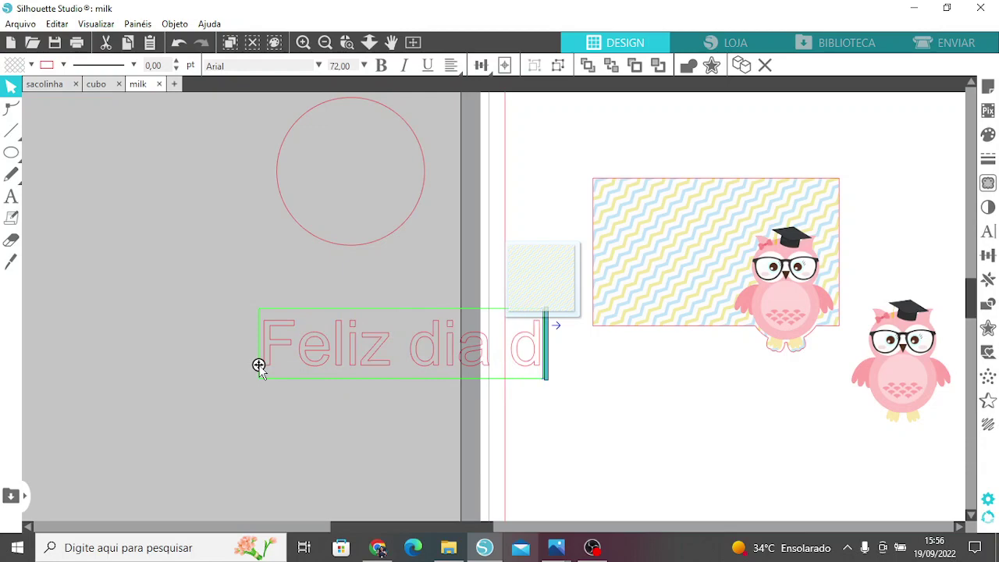
pyautogui.press('BackSpace')
pyautogui.press('Return')
pyautogui.write('dos P')
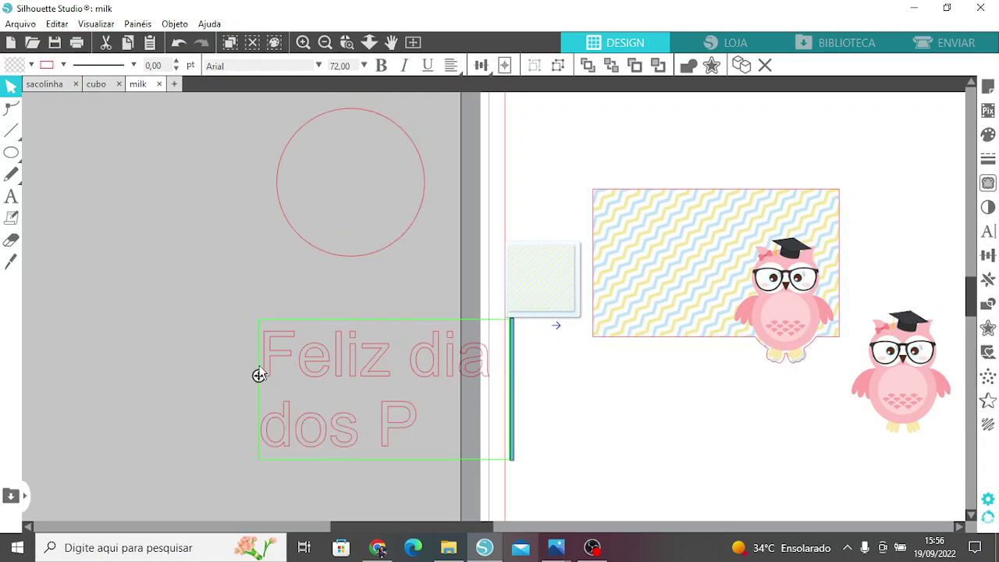
pyautogui.write('roferrores')
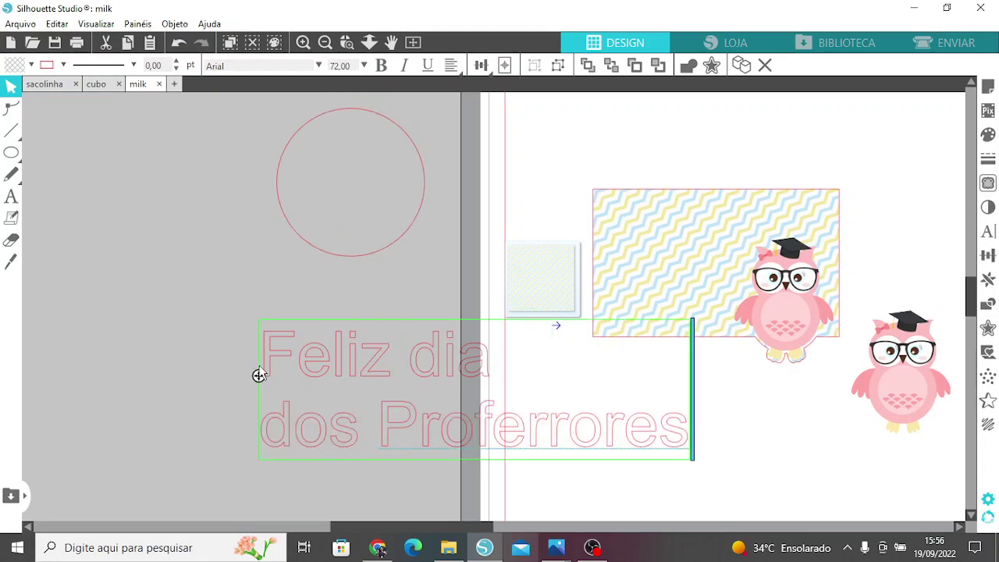
pyautogui.press('BackSpace')
pyautogui.press('BackSpace')
pyautogui.press('BackSpace')
pyautogui.press('BackSpace')
pyautogui.press('BackSpace')
pyautogui.press('BackSpace')
pyautogui.press('BackSpace')
pyautogui.write('e')
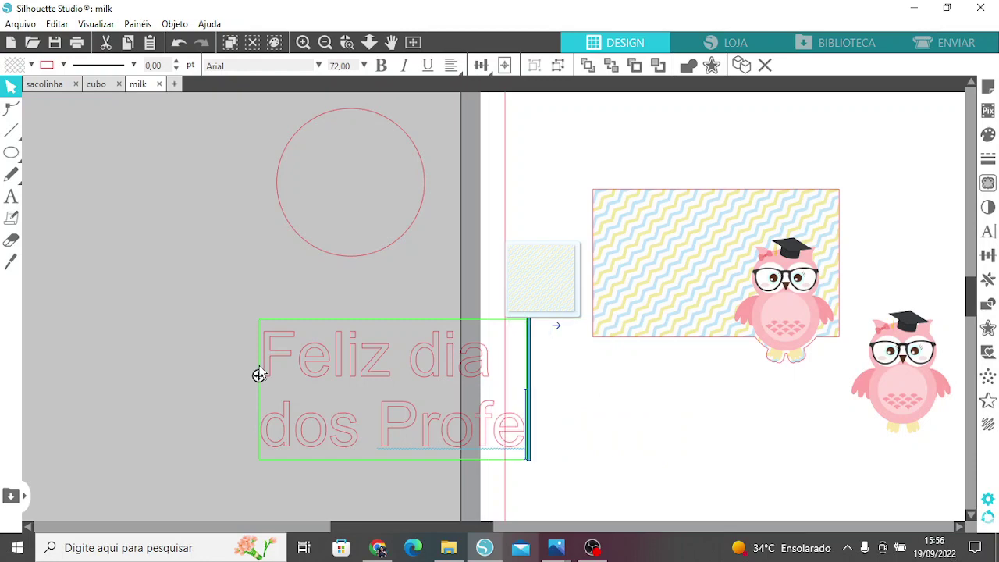
pyautogui.write('ssores')
pyautogui.click(189, 360)
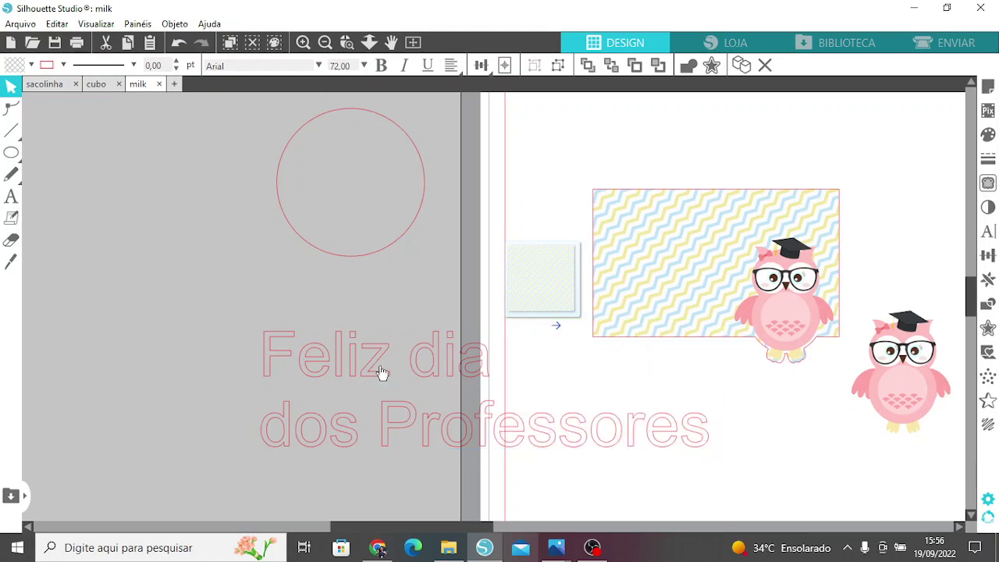
# Center the lines of the "Feliz dia dos Professores" text and set its font to Abecedary
pyautogui.click(375, 376)
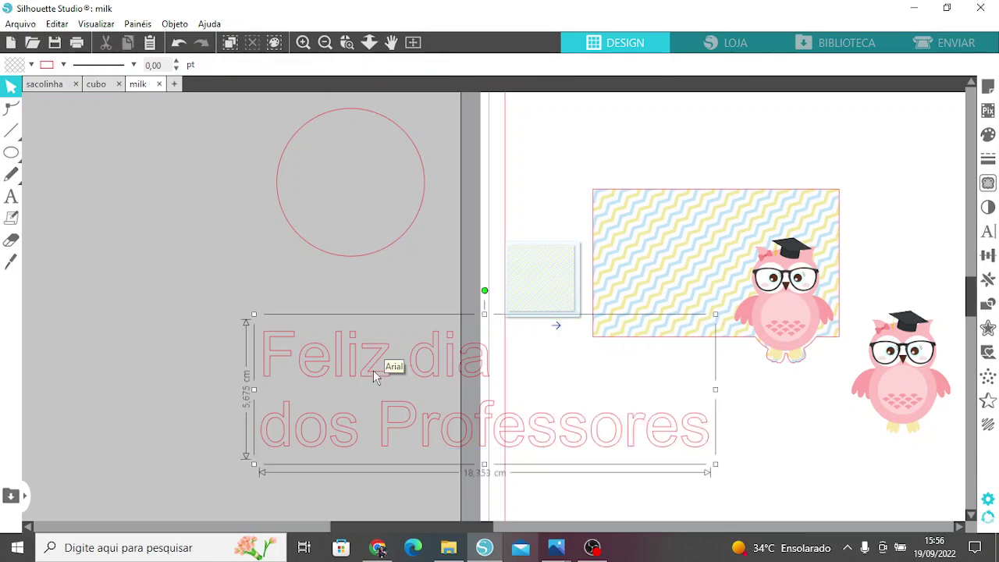
pyautogui.click(452, 66)
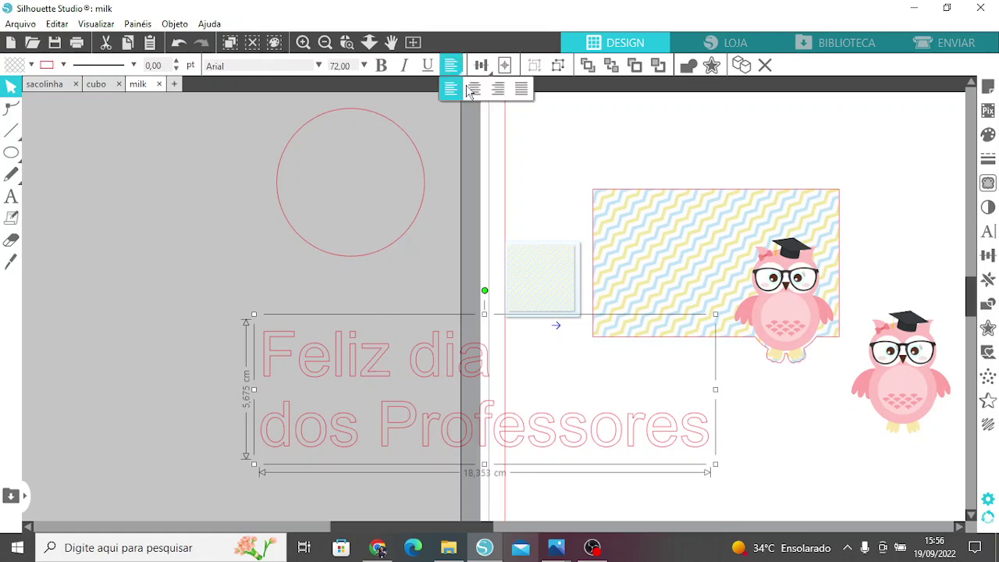
pyautogui.click(473, 92)
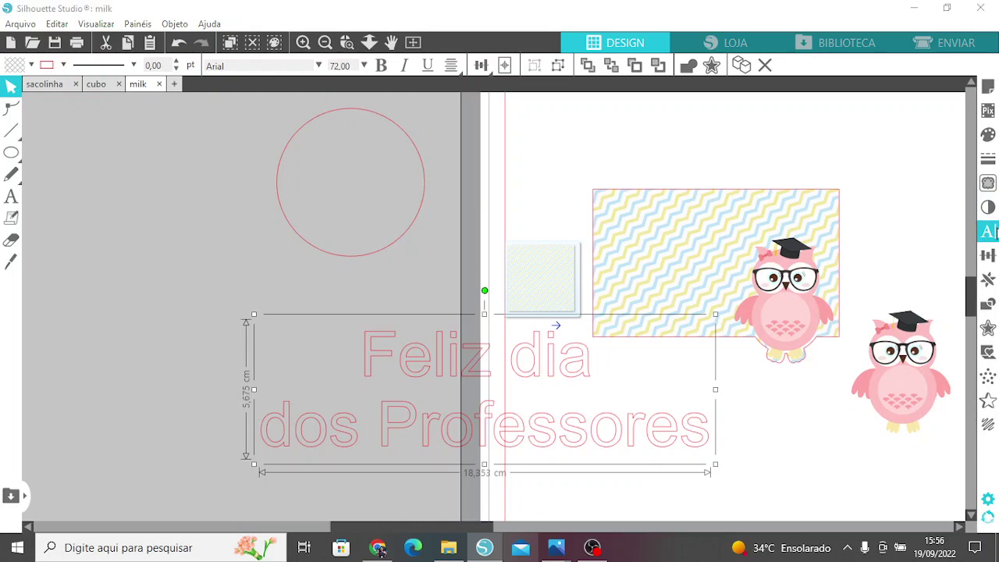
pyautogui.click(996, 230)
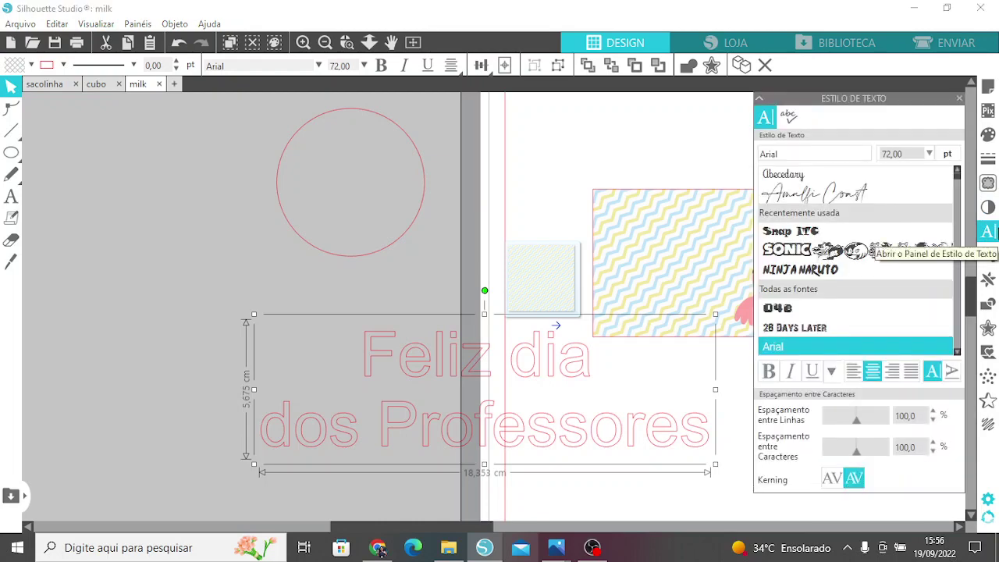
pyautogui.scroll(-3, 874, 286)
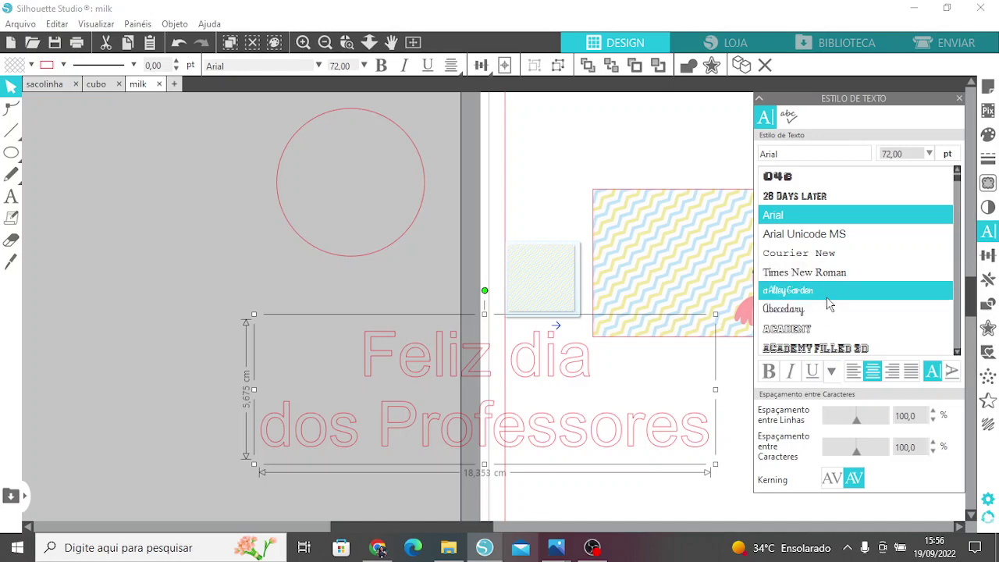
pyautogui.click(827, 311)
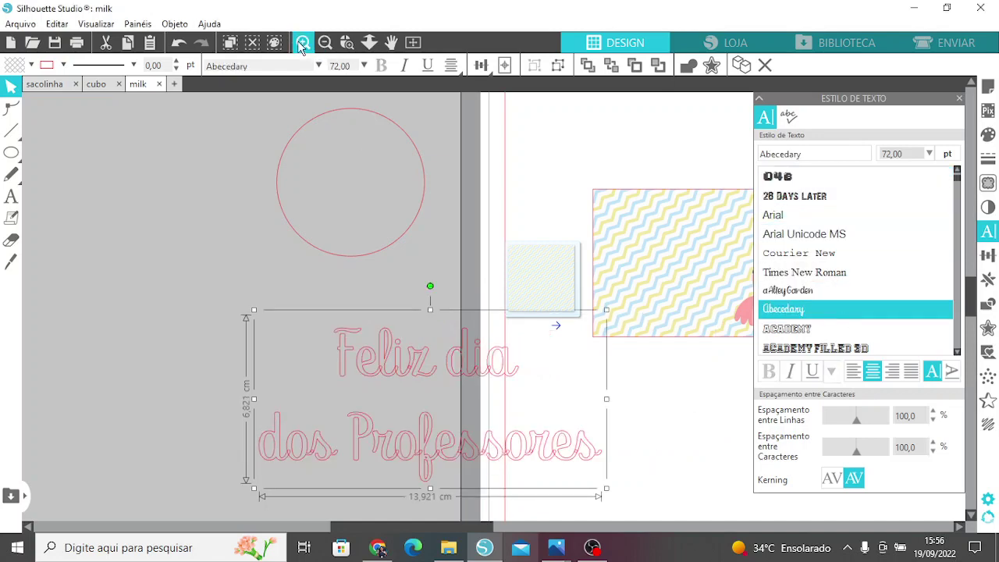
pyautogui.scroll(1, 525, 281)
pyautogui.scroll(-3, 524, 282)
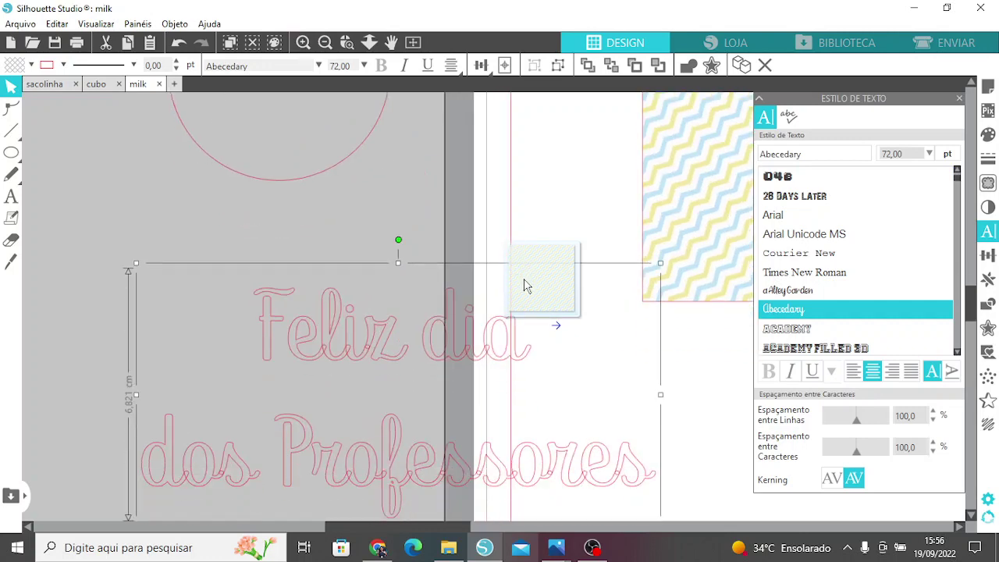
# Weld the lettering and move the line "dos Professores" up closer to "Feliz dia"
pyautogui.rightClick(329, 325)
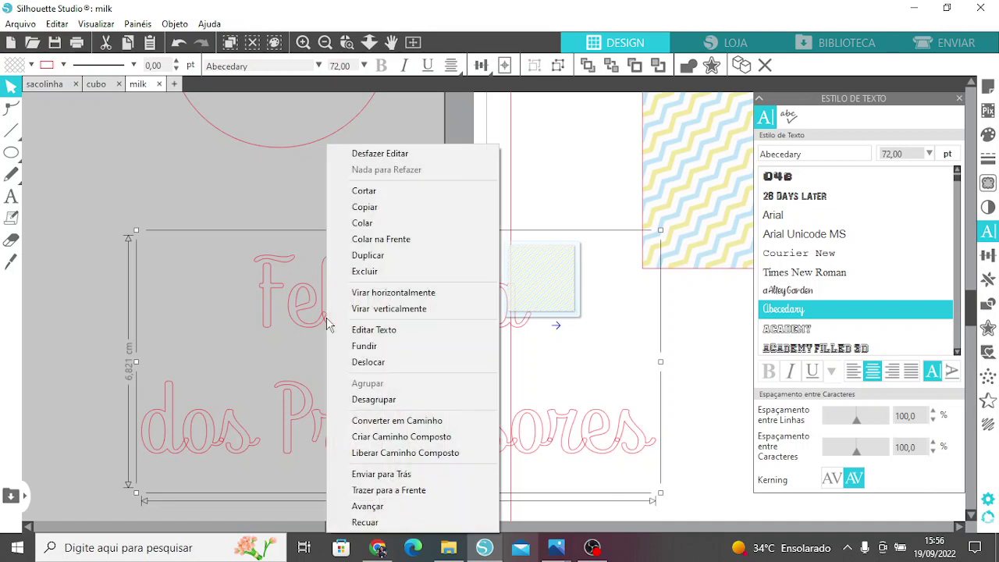
pyautogui.click(357, 344)
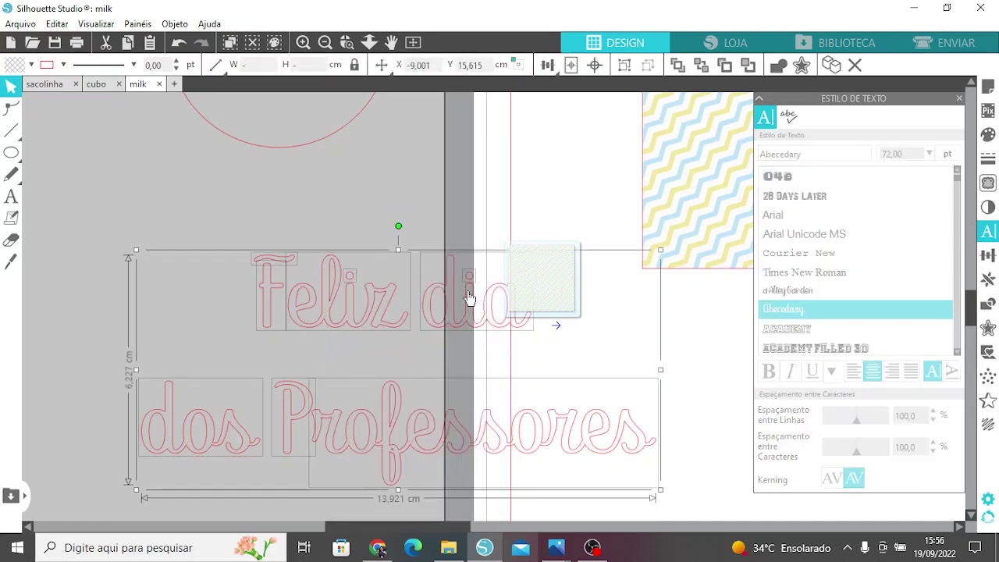
pyautogui.moveTo(133, 368); pyautogui.dragTo(679, 487)
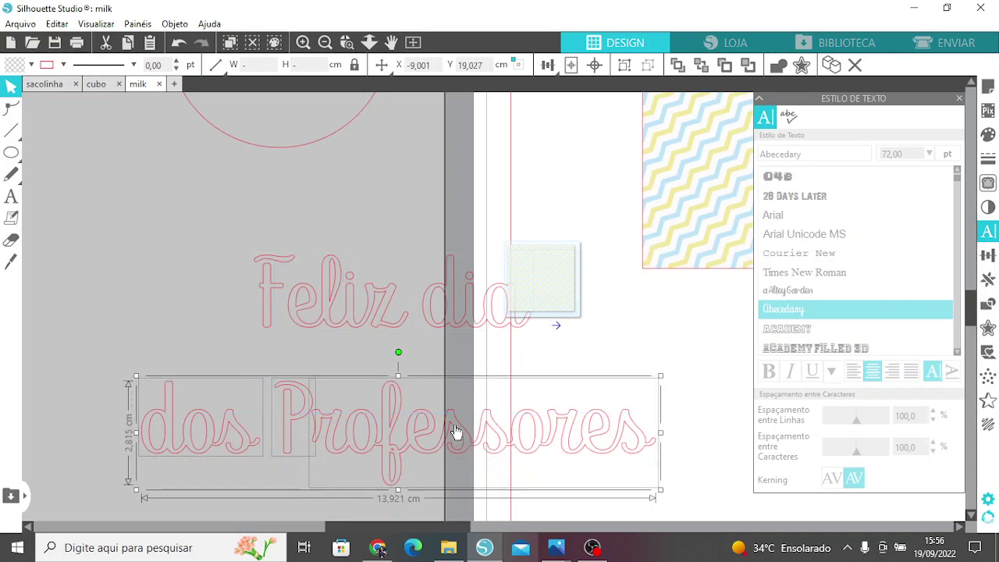
pyautogui.moveTo(457, 430); pyautogui.dragTo(458, 383)
# Group all the welded pieces of both text lines into one object
pyautogui.moveTo(122, 240); pyautogui.dragTo(676, 468)
pyautogui.moveTo(149, 293); pyautogui.dragTo(620, 430)
pyautogui.rightClick(576, 411)
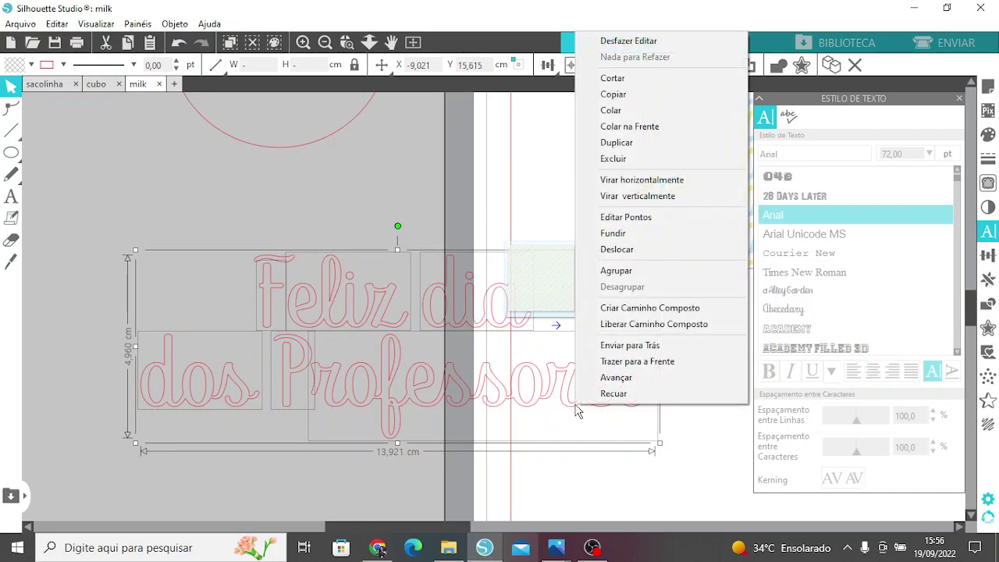
pyautogui.click(608, 271)
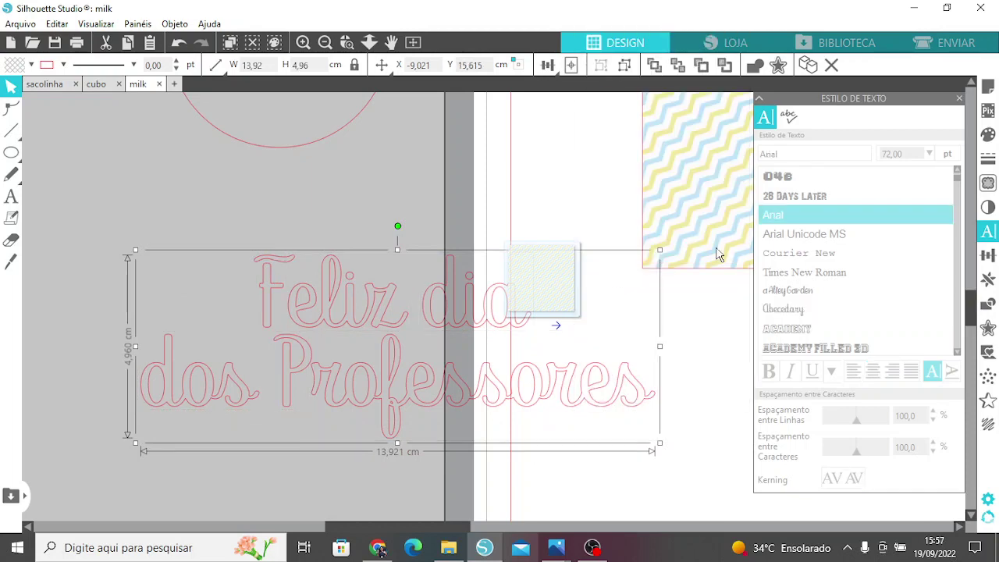
# Fill the lettering with dark pink, including the top stroke of the F and the dots of the i letters
pyautogui.click(988, 134)
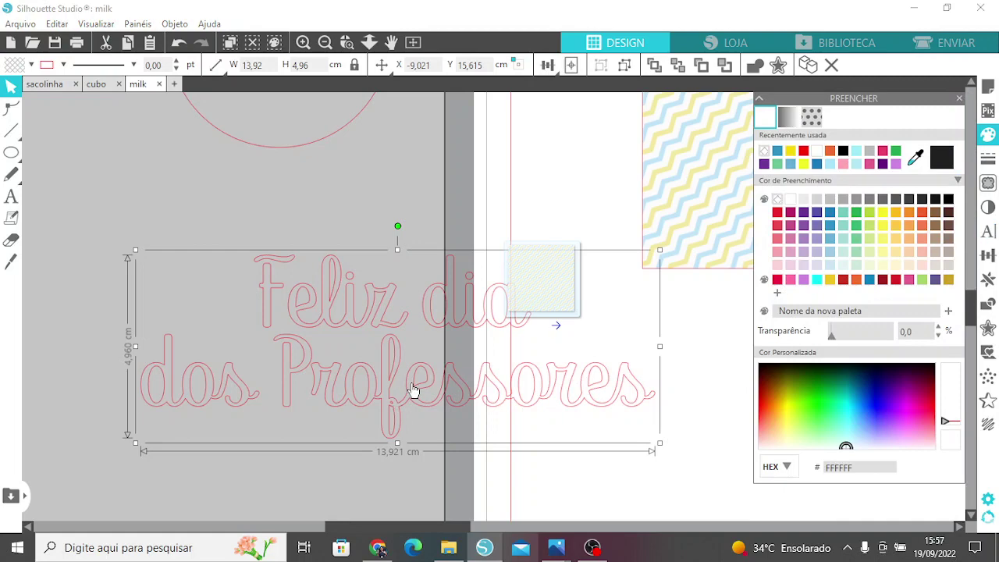
pyautogui.click(884, 152)
pyautogui.moveTo(234, 230)
pyautogui.mouseDown()
pyautogui.moveTo(370, 291)
pyautogui.moveTo(493, 312)
pyautogui.moveTo(474, 312)
pyautogui.mouseUp()
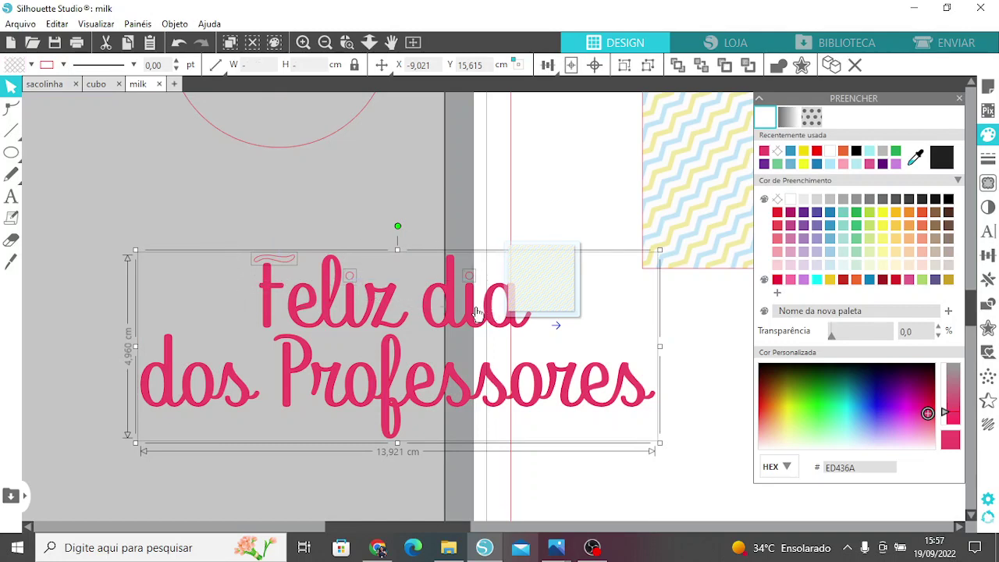
pyautogui.rightClick(475, 312)
pyautogui.click(500, 383)
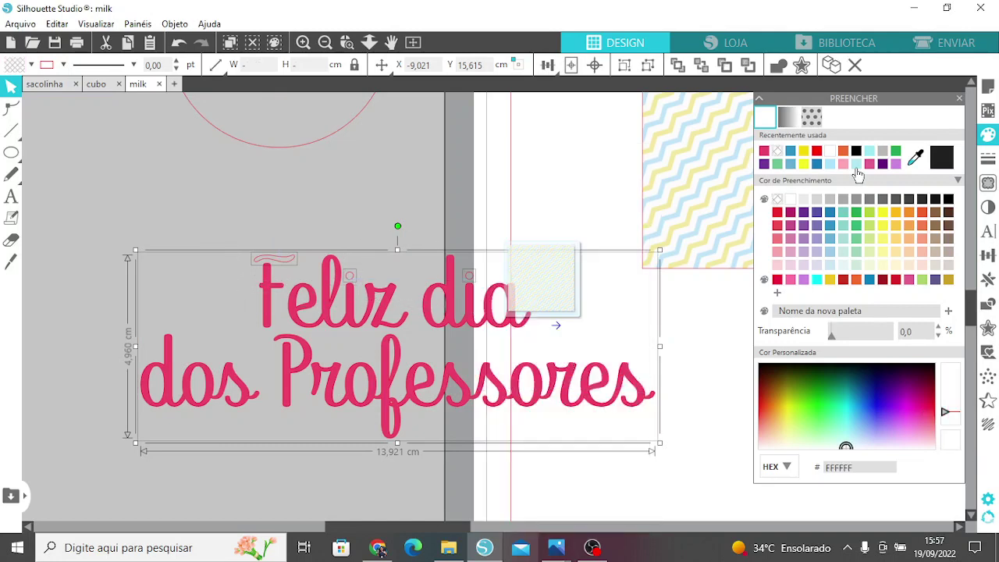
pyautogui.click(765, 154)
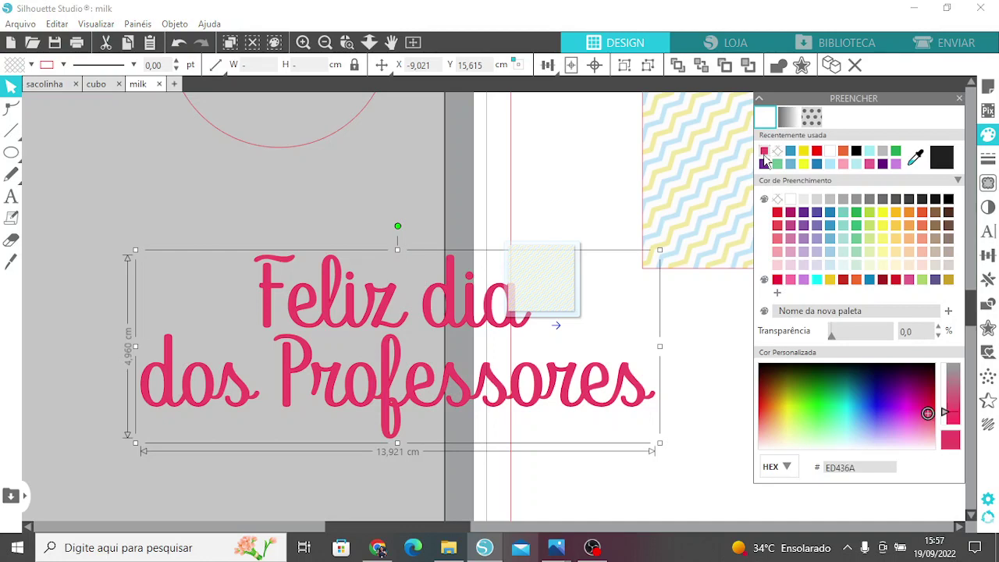
# Create a 0.100 cm rounded offset around the pink lettering and fill the offset with white
pyautogui.click(988, 328)
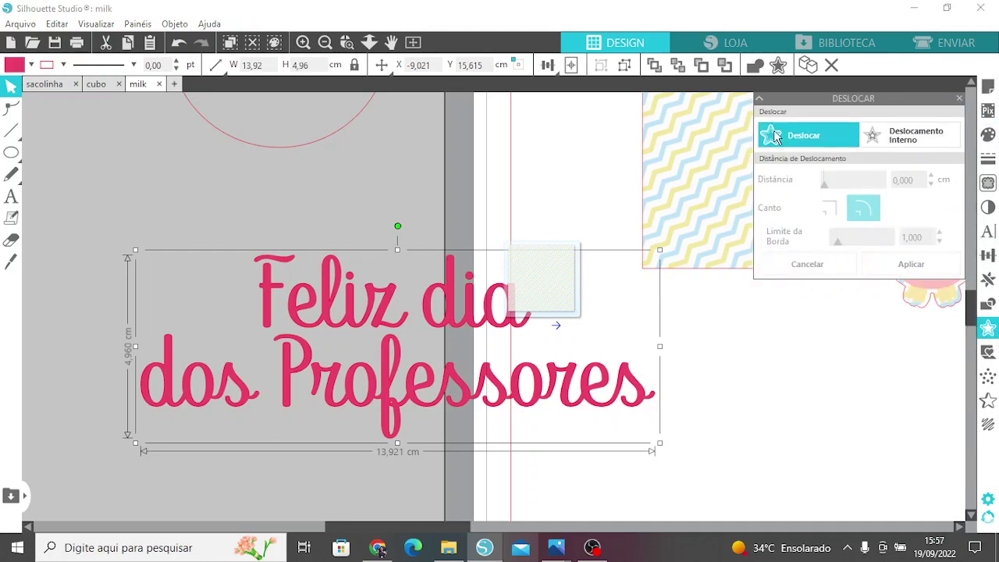
pyautogui.click(775, 137)
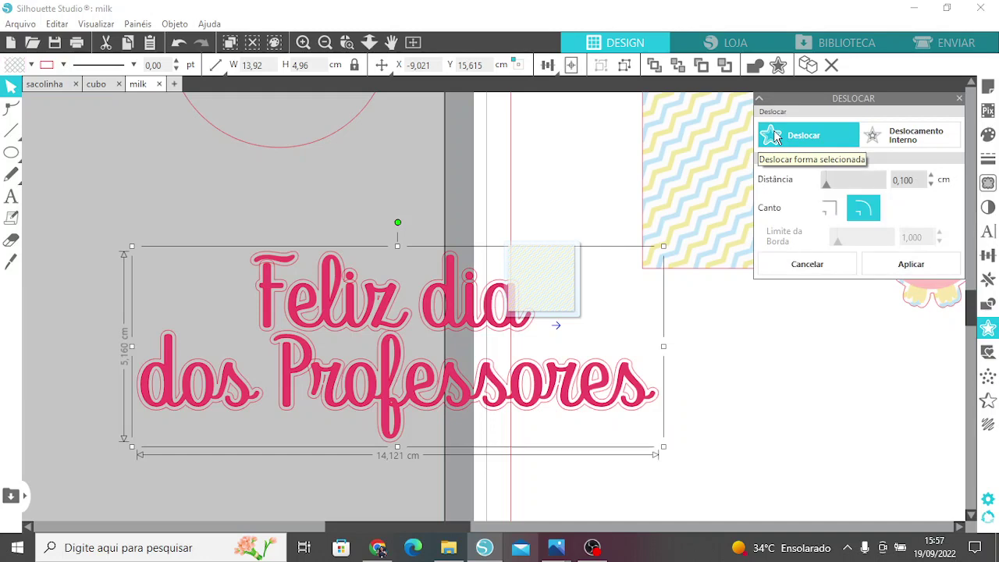
pyautogui.click(918, 266)
pyautogui.click(988, 135)
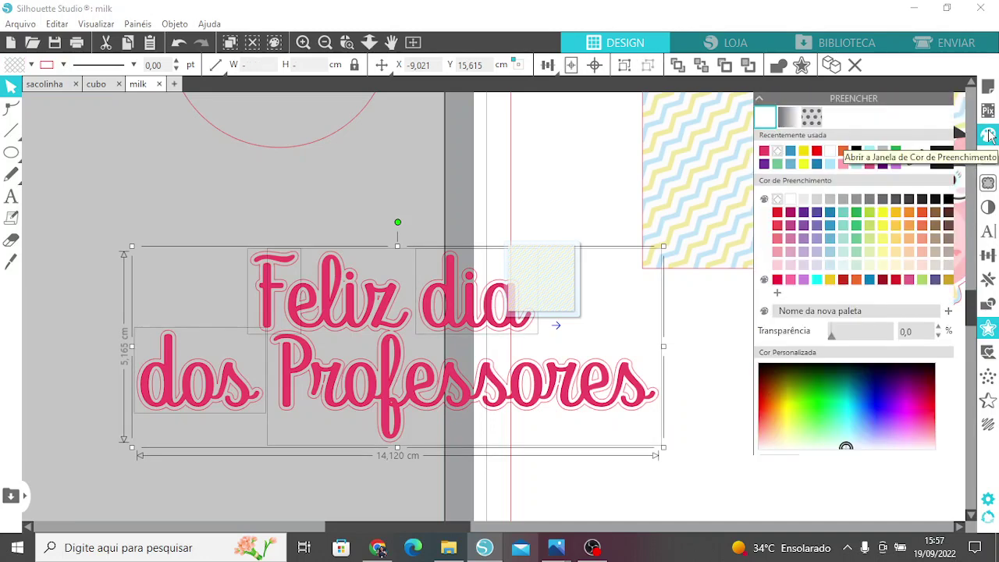
pyautogui.click(832, 152)
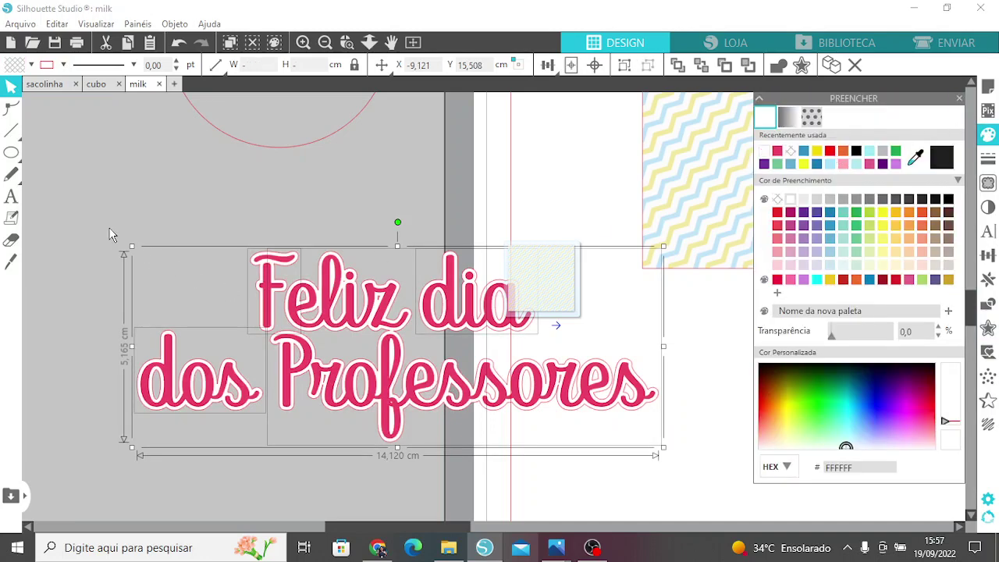
# Group the pink lettering with its white offset and set the group's line color to transparent
pyautogui.rightClick(578, 398)
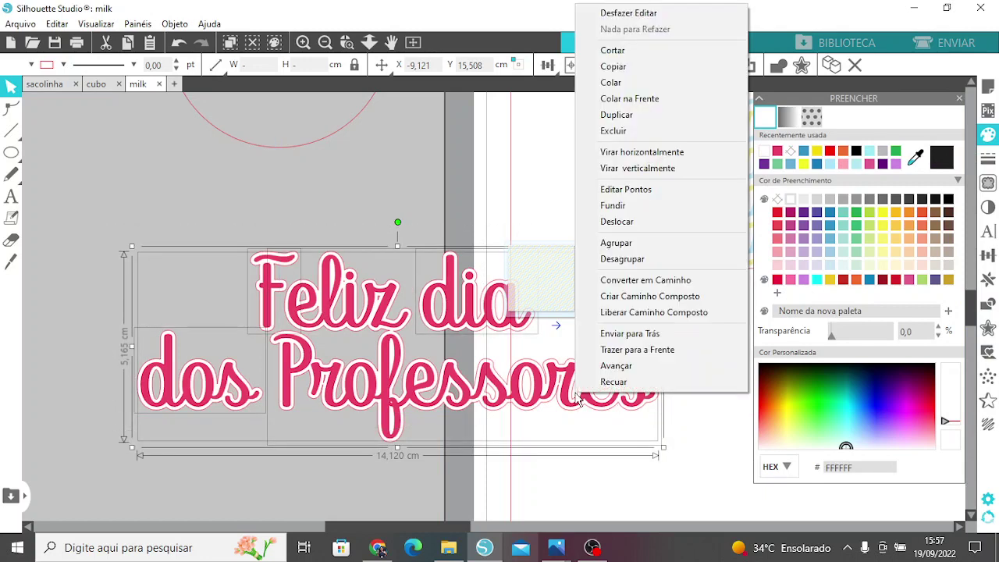
pyautogui.click(622, 258)
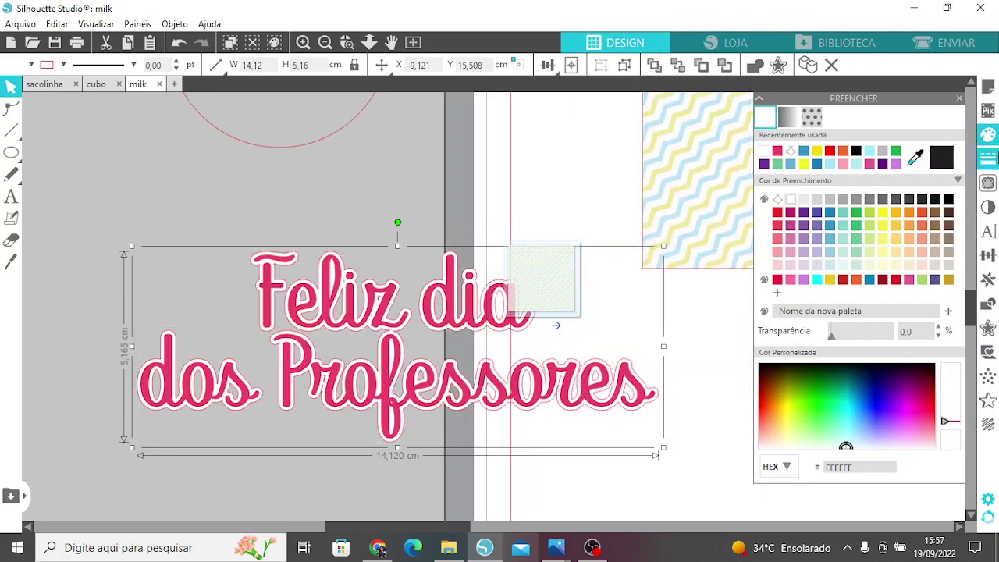
pyautogui.click(988, 157)
pyautogui.click(787, 116)
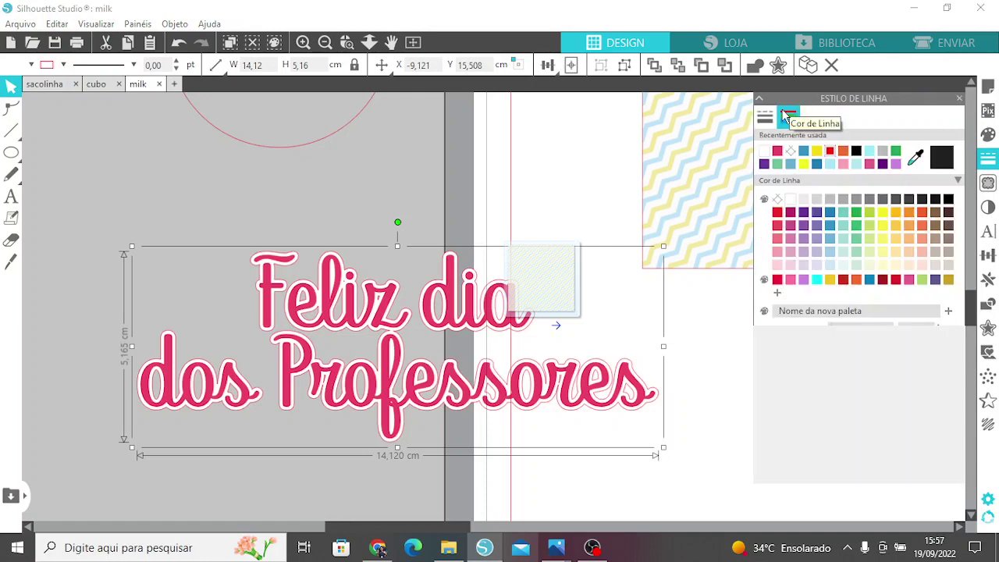
pyautogui.click(792, 151)
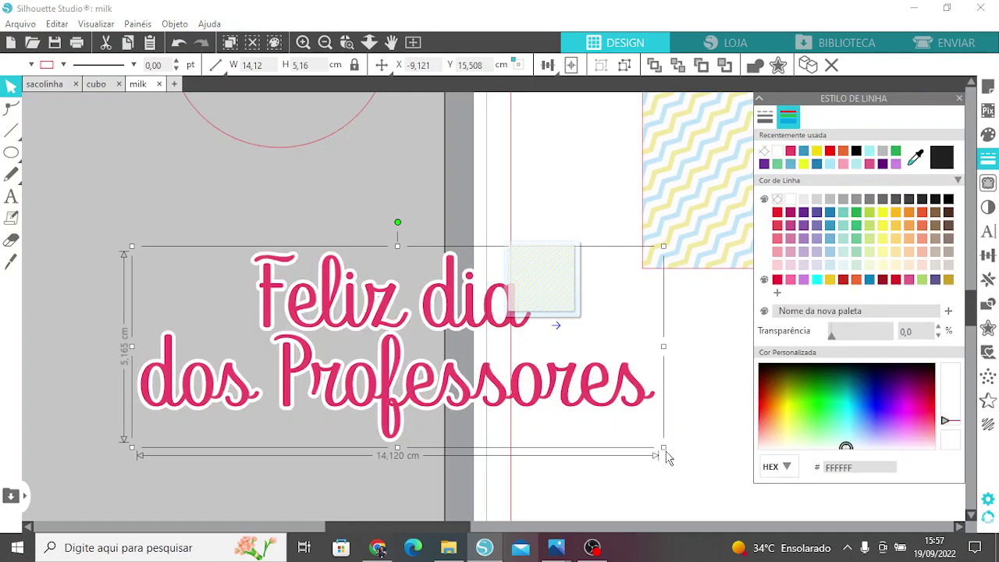
# Scale the grouped lettering to about 7 cm wide and place it at the top of the zigzag-patterned rectangle
pyautogui.moveTo(663, 448); pyautogui.dragTo(403, 345)
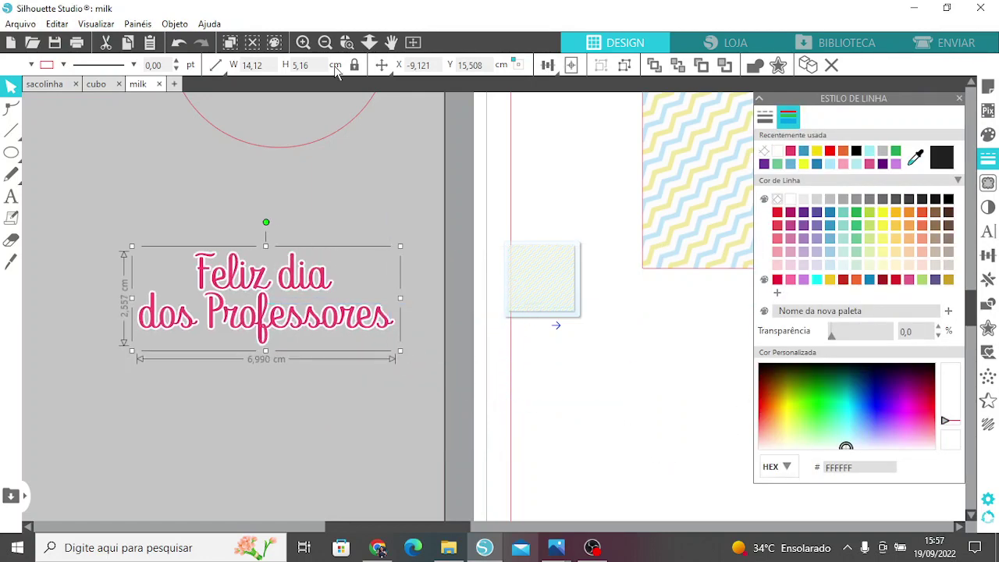
pyautogui.click(326, 42)
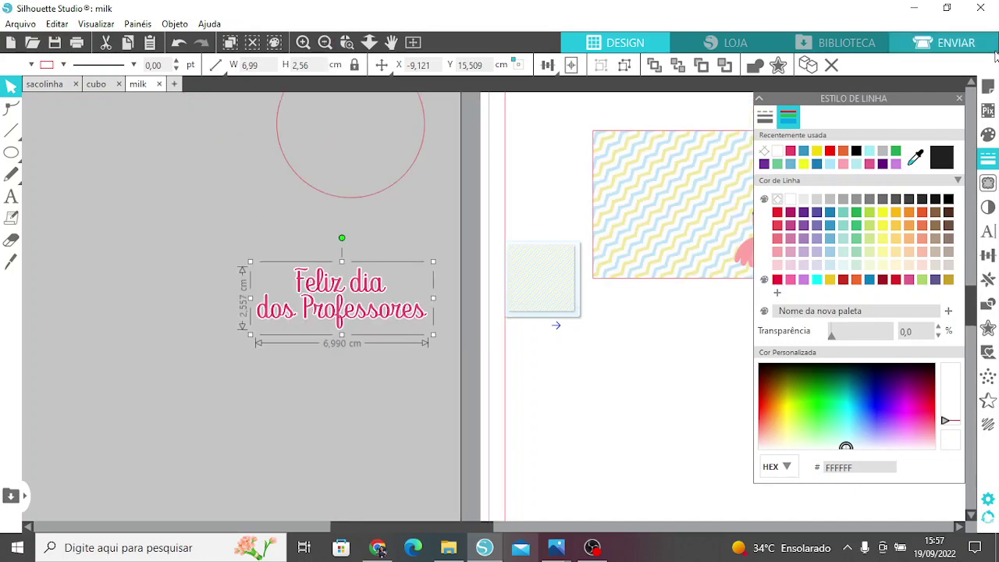
pyautogui.click(959, 97)
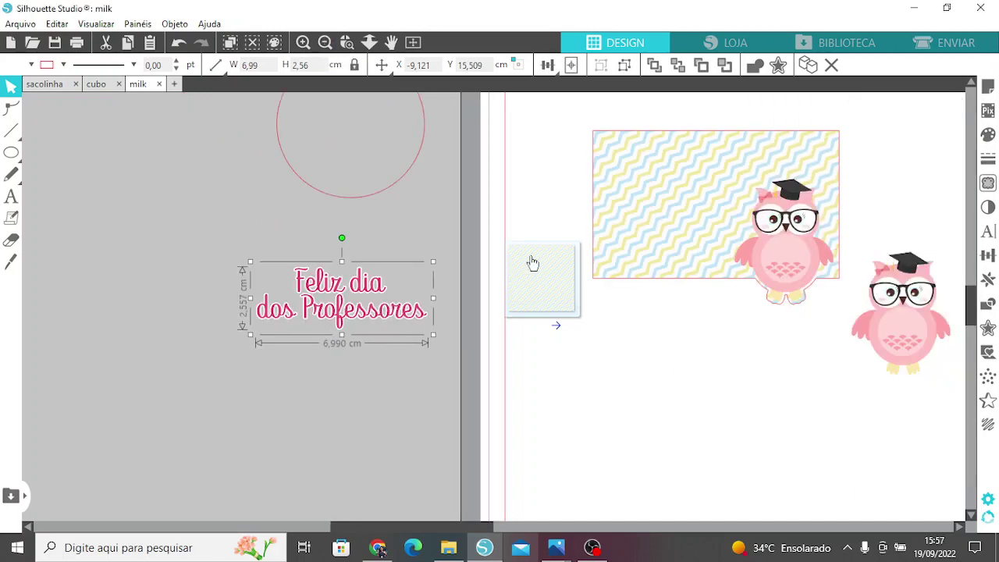
pyautogui.moveTo(380, 317); pyautogui.dragTo(722, 184)
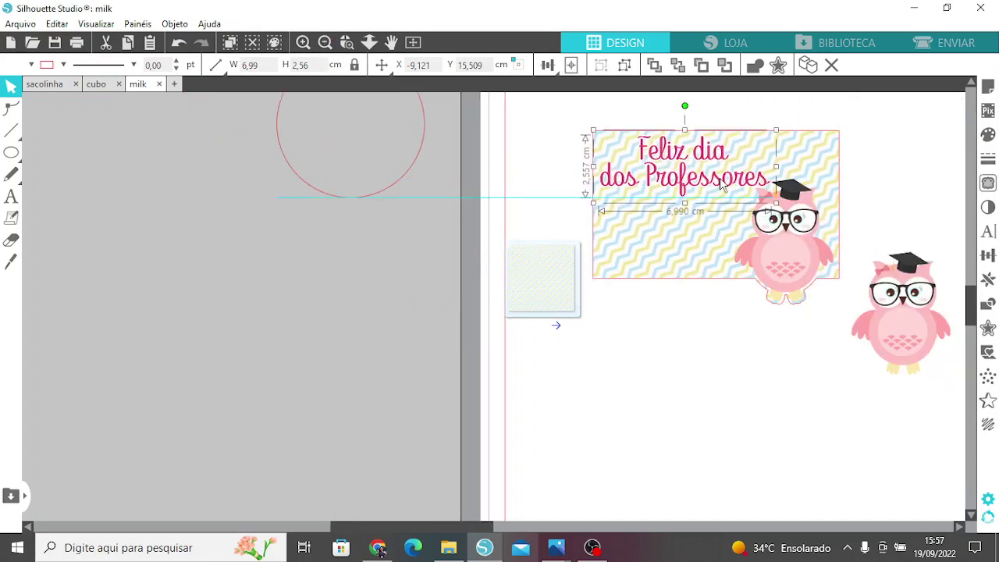
pyautogui.click(828, 283)
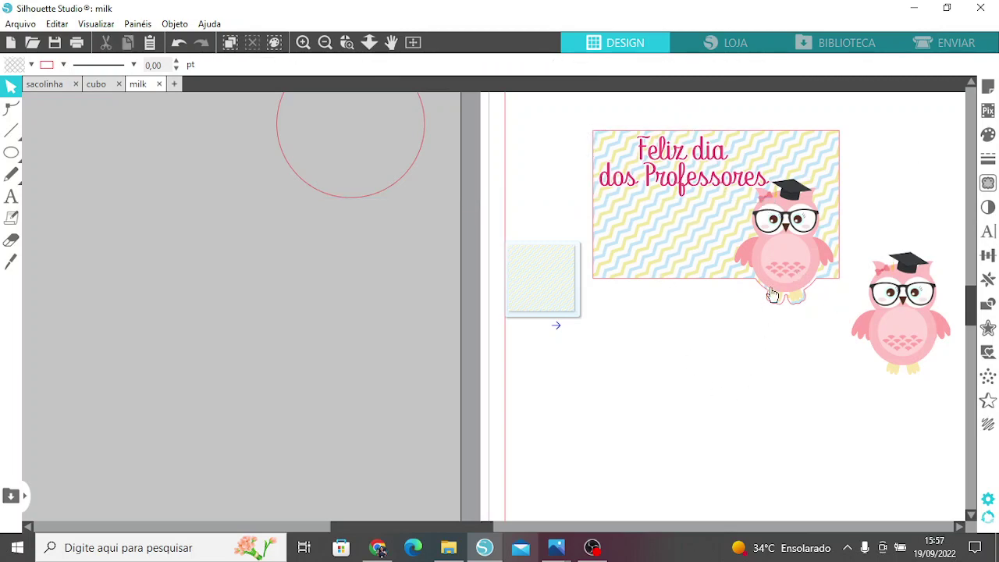
# Place the Bis chocolate image enlarged on the zigzag rectangle, below the lettering and beside the owl
pyautogui.click(498, 529)
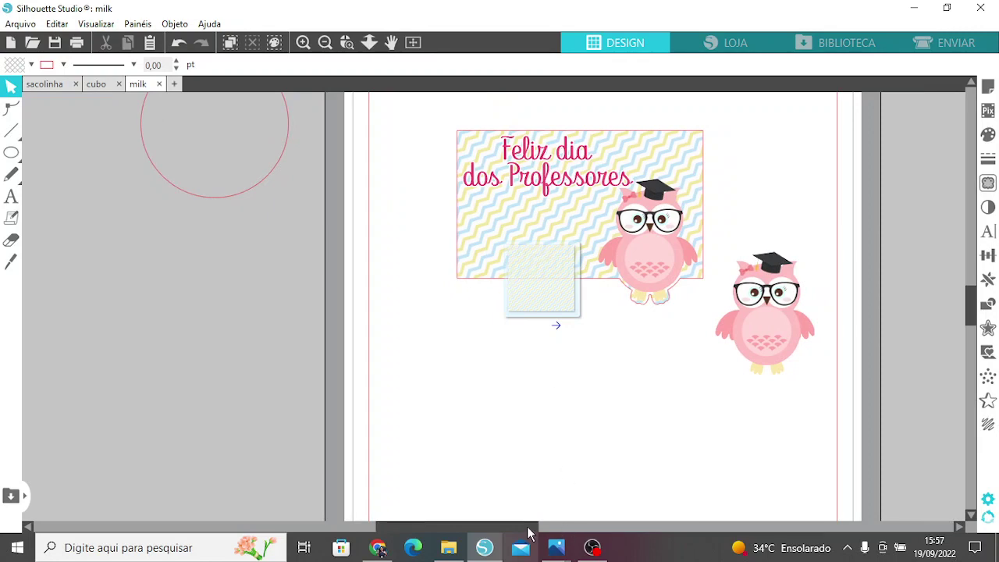
pyautogui.moveTo(528, 533); pyautogui.dragTo(639, 529)
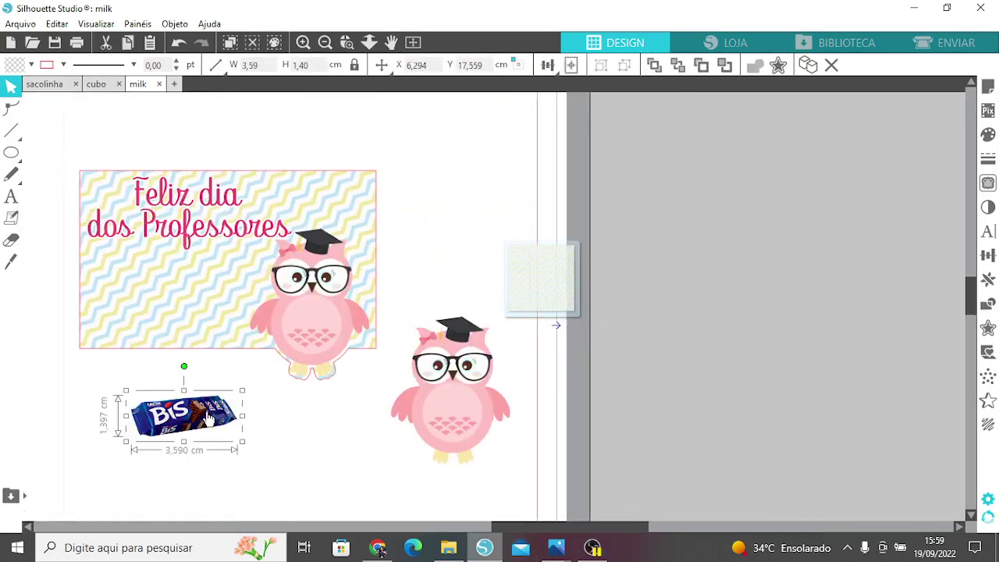
pyautogui.moveTo(213, 409); pyautogui.dragTo(244, 262)
pyautogui.click(705, 323)
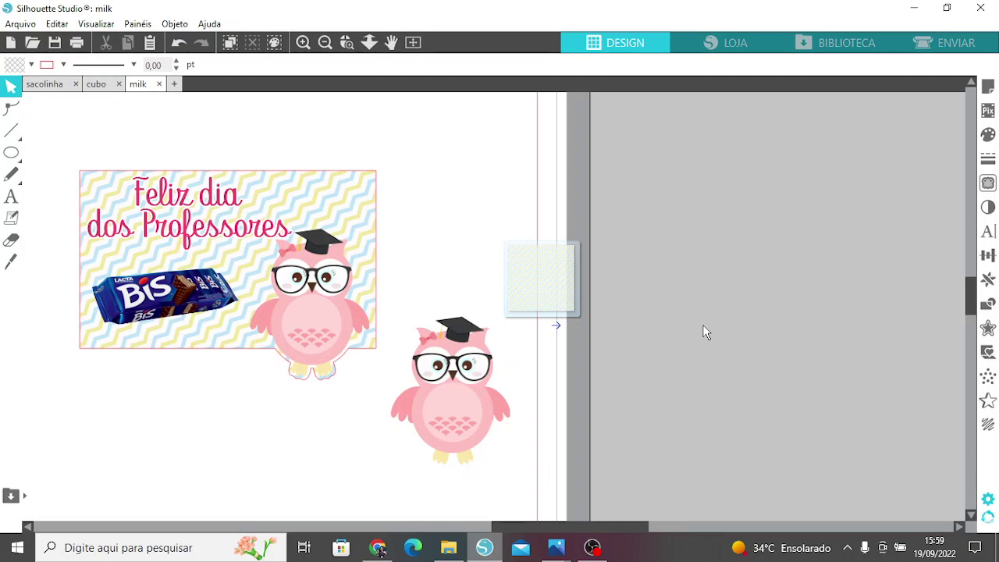
# Move the loose pink owl onto the outlined owl at the corner of the zigzag rectangle
pyautogui.click(461, 405)
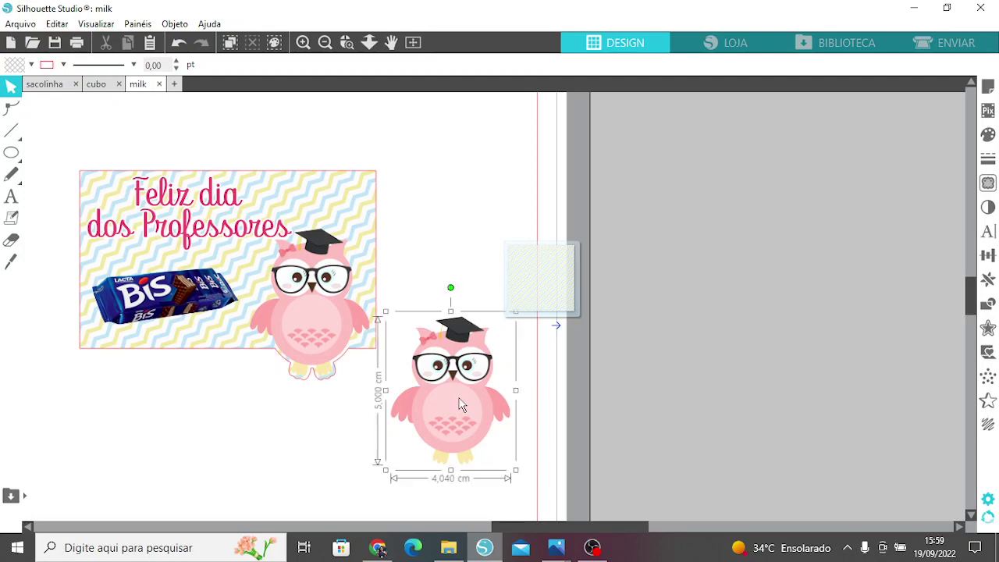
pyautogui.moveTo(465, 405); pyautogui.dragTo(323, 313)
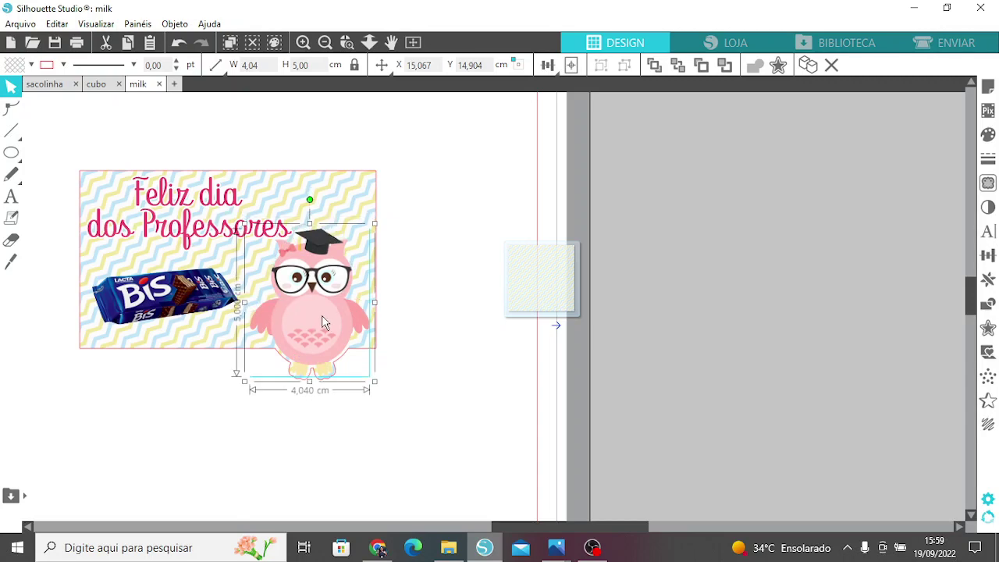
pyautogui.click(416, 341)
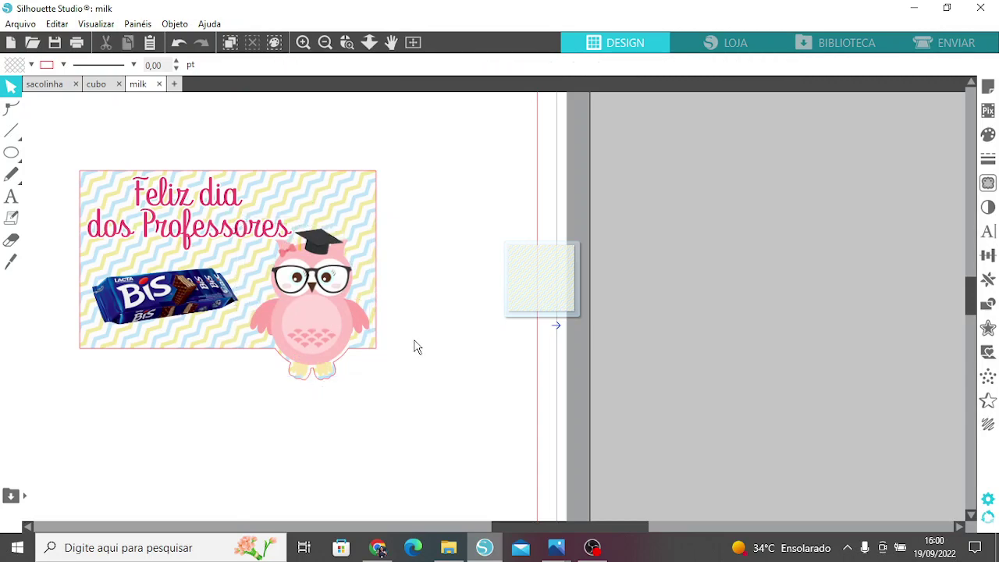
# Move the complete rectangular design off the page and bring the 6 cm circle onto the page
pyautogui.click(322, 33)
pyautogui.click(322, 33)
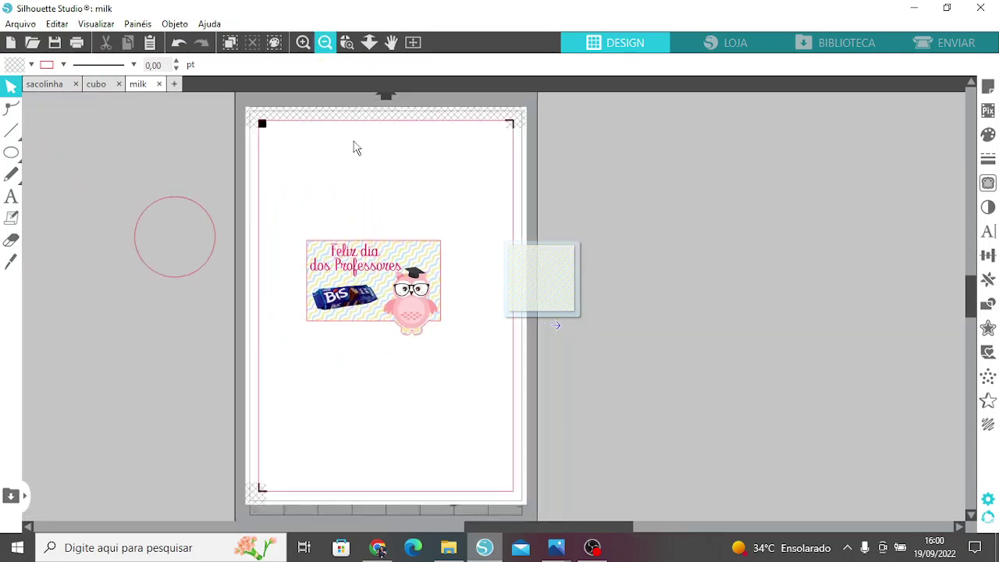
pyautogui.click(375, 281)
pyautogui.moveTo(390, 297); pyautogui.dragTo(661, 179)
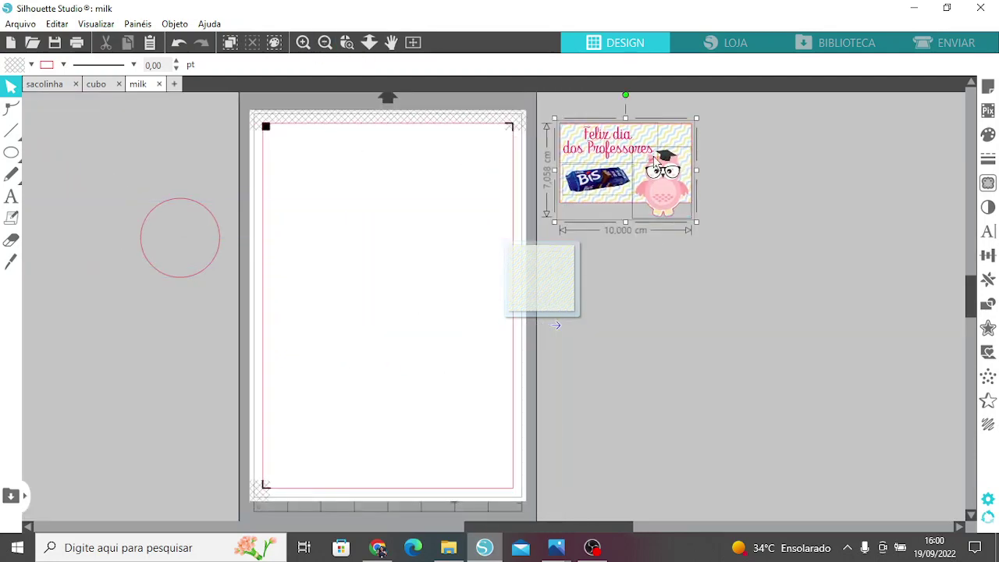
pyautogui.moveTo(221, 258); pyautogui.dragTo(387, 281)
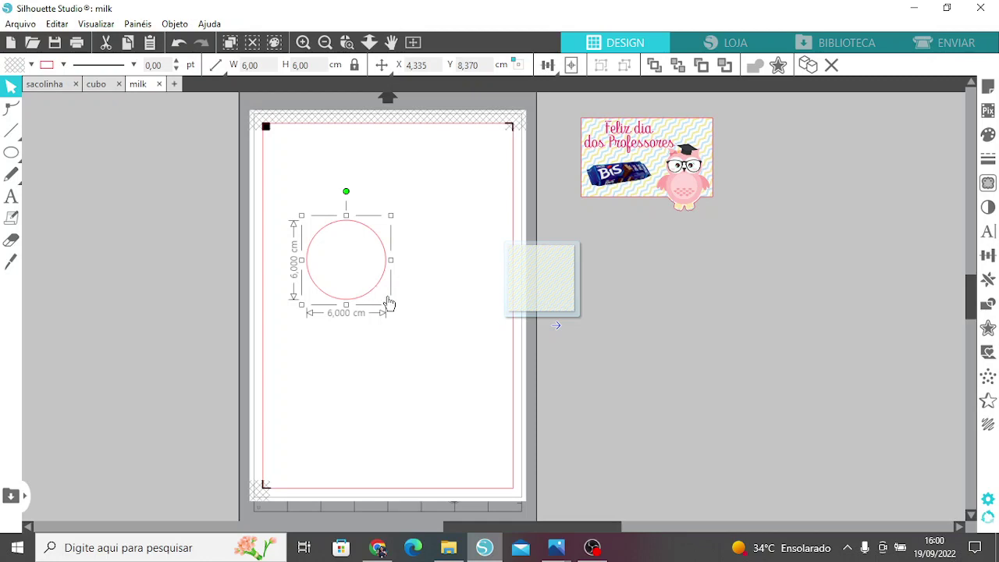
# Fill the circle with digital paper 2 from the PAPÉIS DIGITAIS folder in File Explorer
pyautogui.click(303, 43)
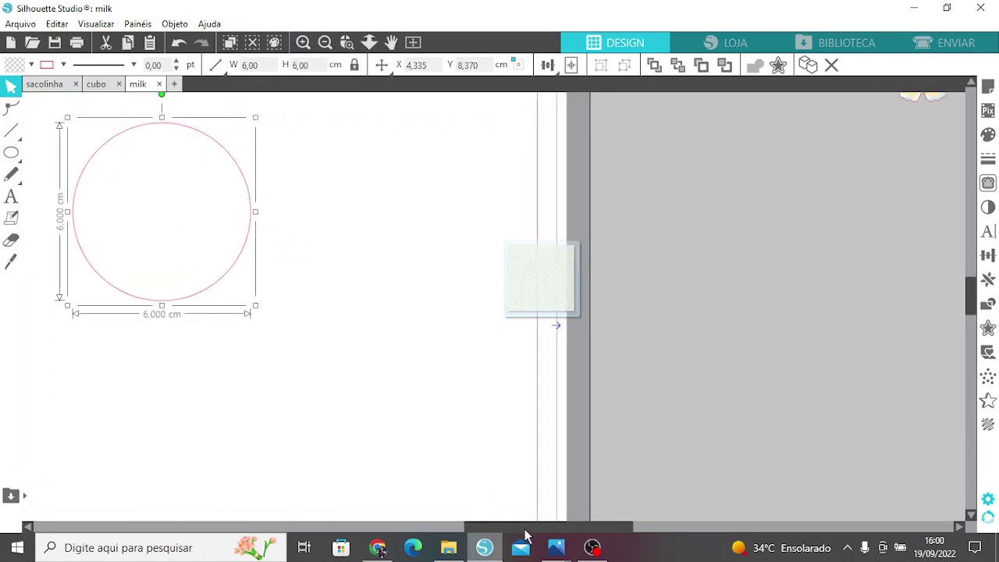
pyautogui.moveTo(507, 526); pyautogui.dragTo(487, 526)
pyautogui.click(459, 550)
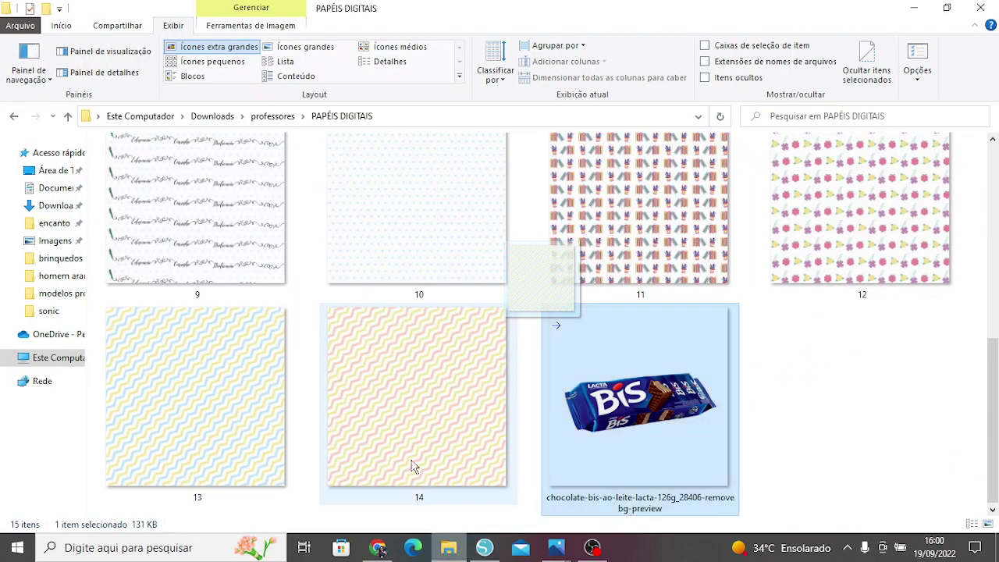
pyautogui.scroll(3, 447, 458)
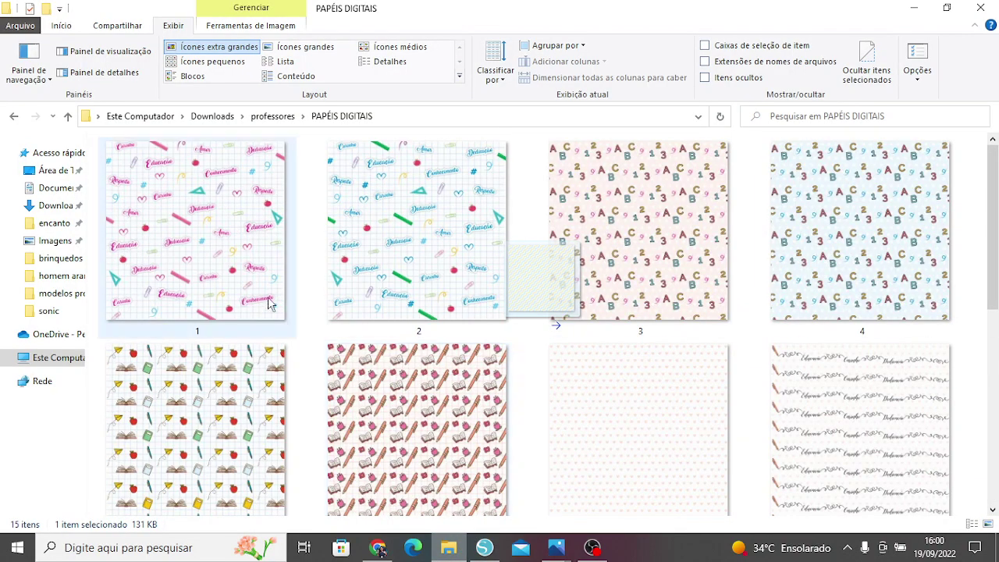
pyautogui.moveTo(384, 218); pyautogui.dragTo(370, 334)
pyautogui.moveTo(348, 261); pyautogui.dragTo(346, 257)
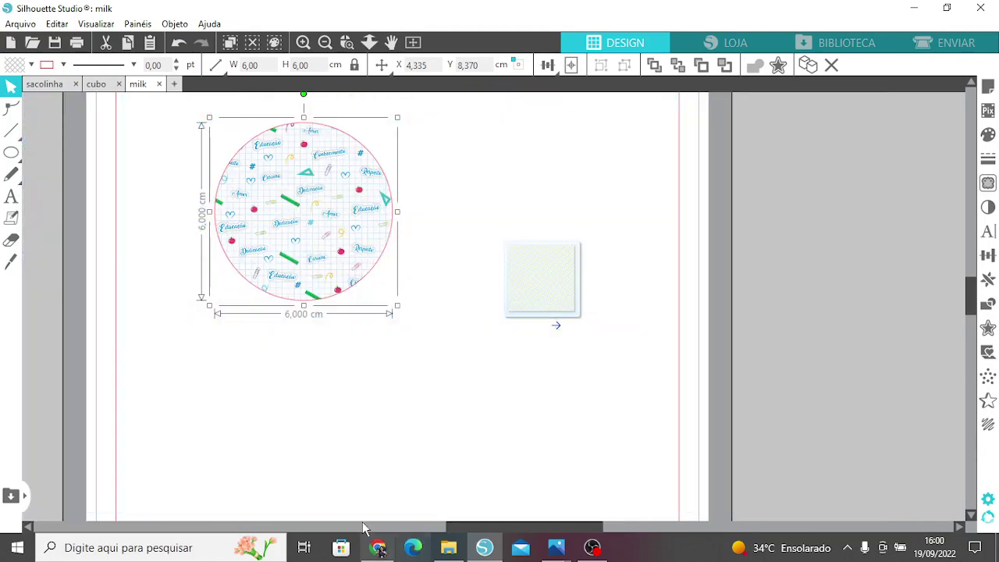
pyautogui.click(318, 412)
# Merge image 2, the grey owl, from the professores folder into the design
pyautogui.click(21, 24)
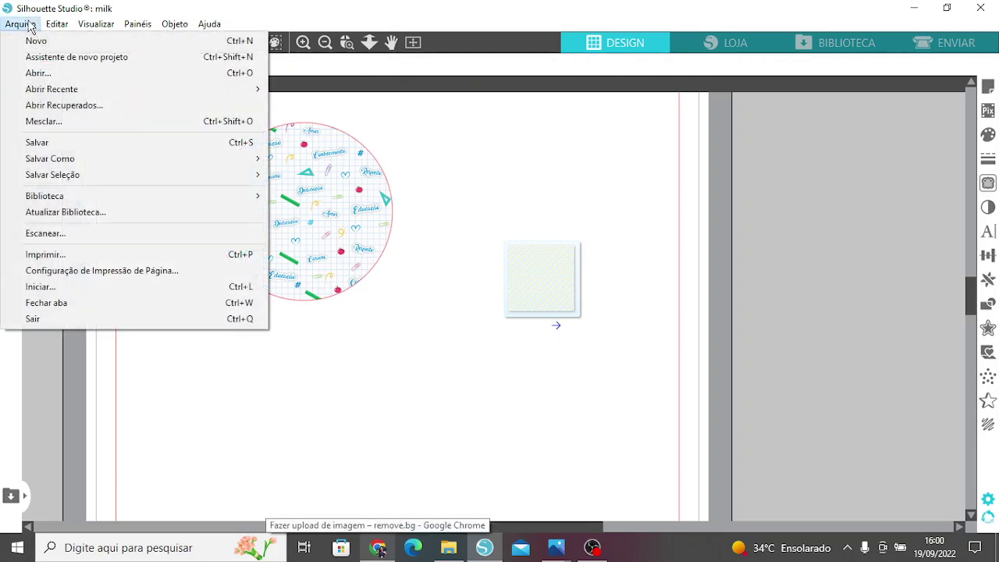
pyautogui.click(57, 123)
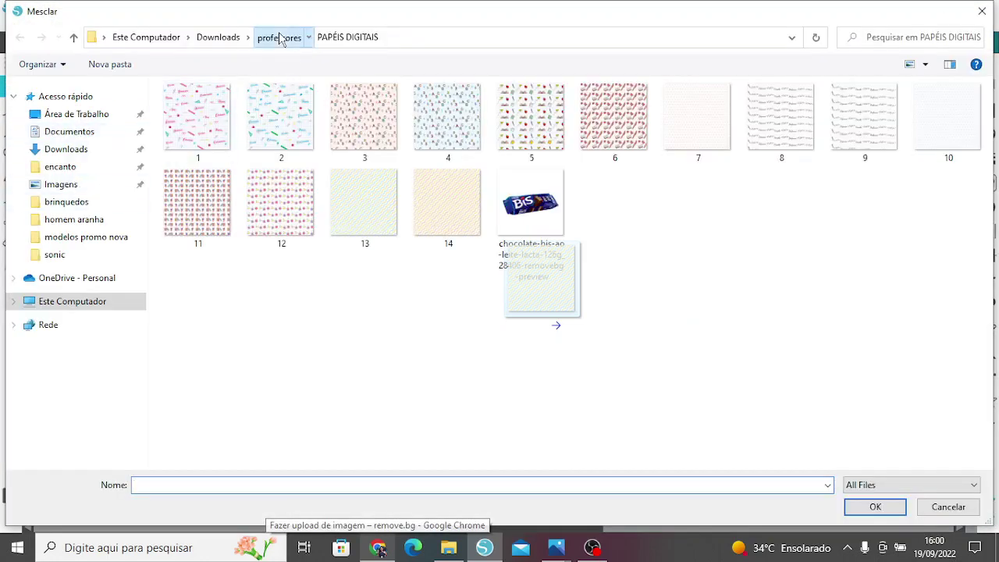
pyautogui.click(279, 37)
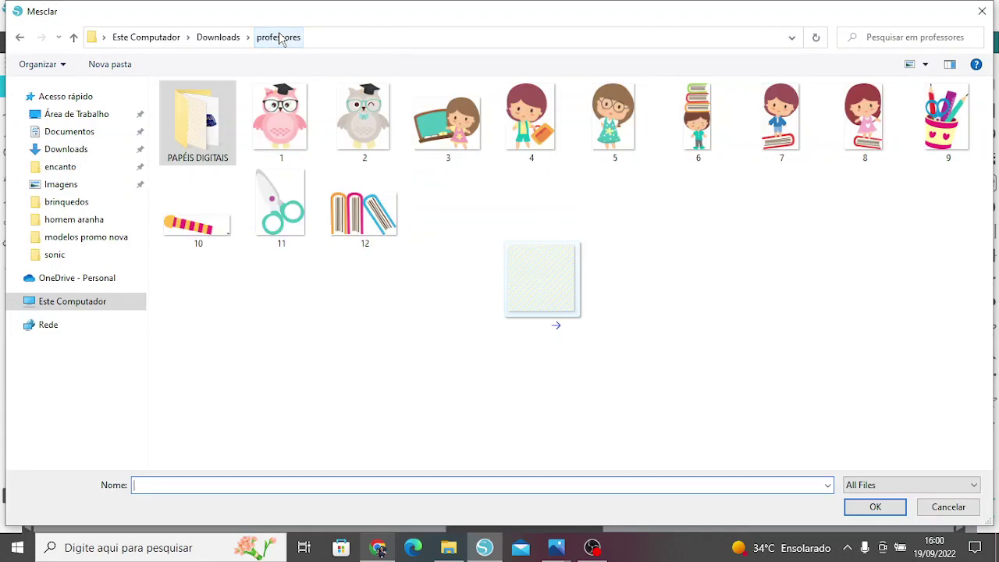
pyautogui.click(380, 117)
pyautogui.click(860, 508)
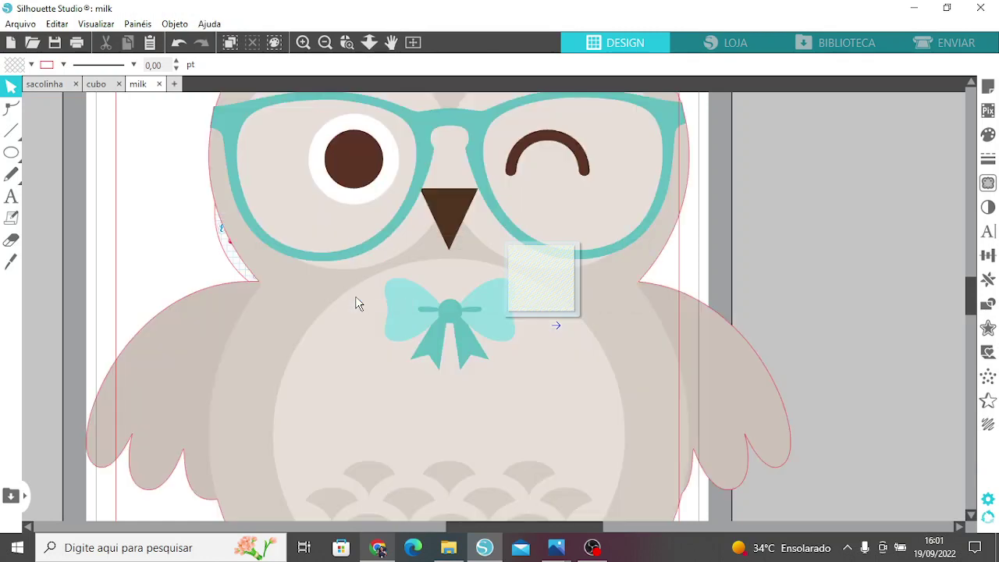
# Set the grey owl's height to 5 cm, then shrink it to about 2.4 cm tall and move it onto the circle
pyautogui.click(403, 330)
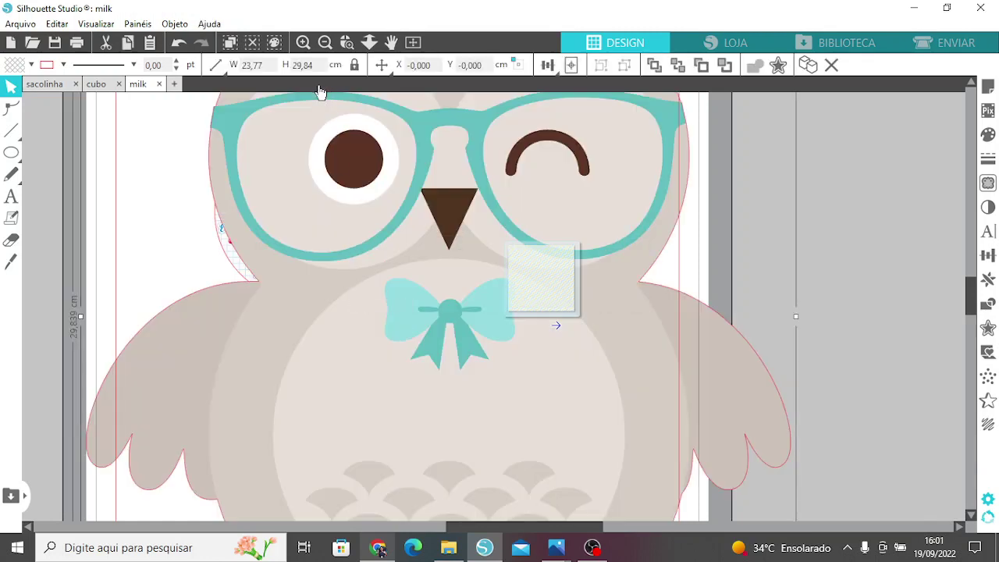
pyautogui.click(297, 66)
pyautogui.write('5')
pyautogui.press('Return')
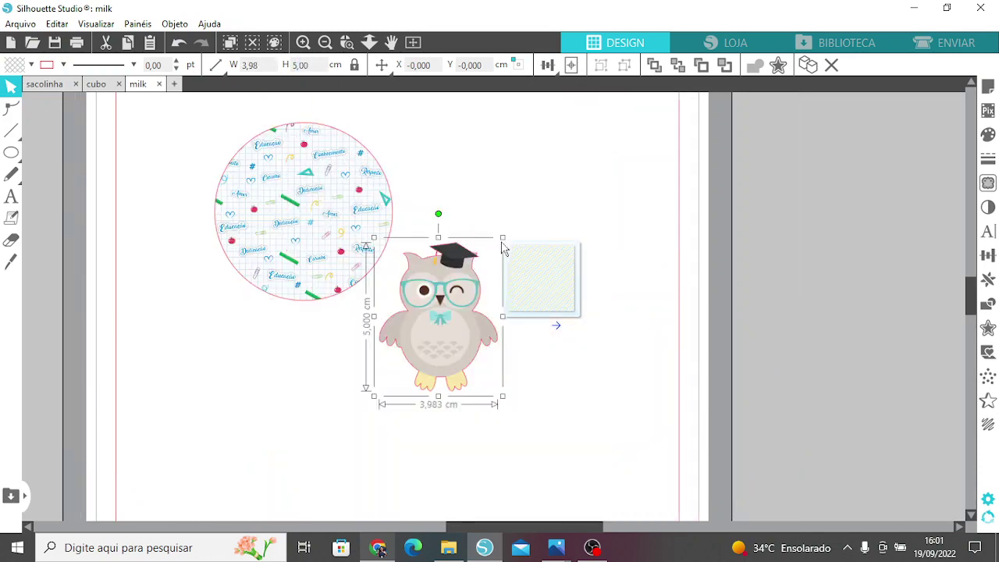
pyautogui.moveTo(503, 237); pyautogui.dragTo(440, 315)
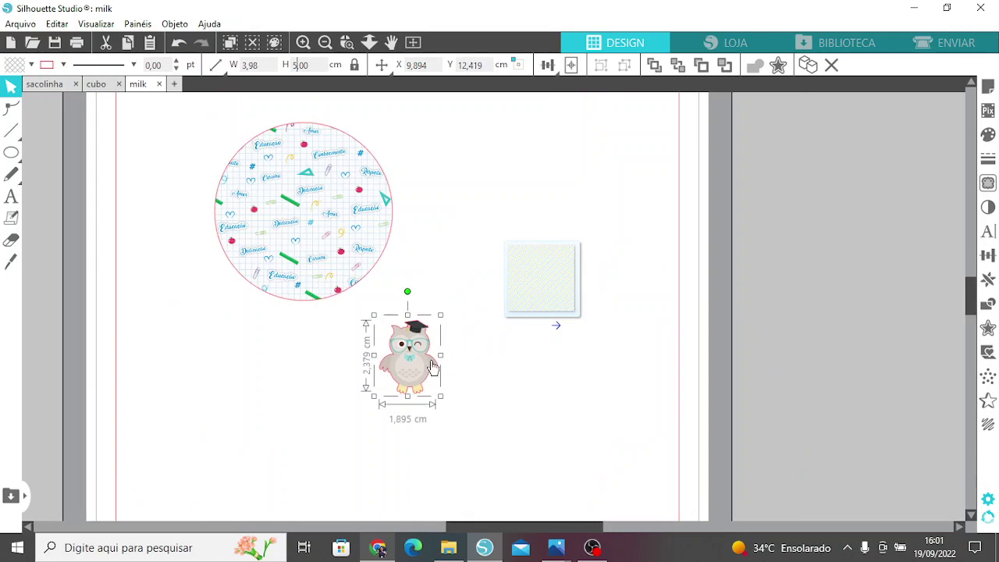
pyautogui.moveTo(433, 367); pyautogui.dragTo(314, 261)
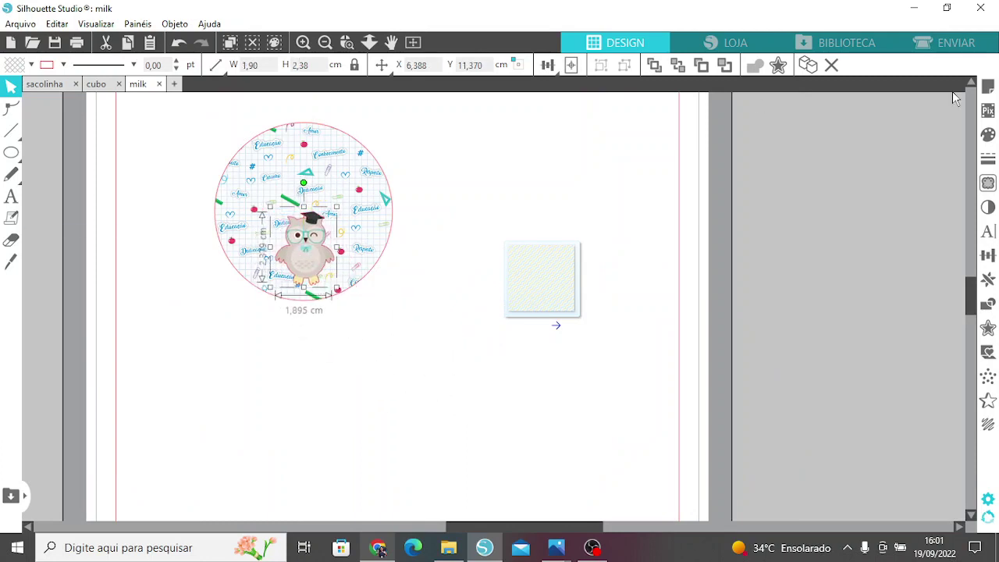
# Set the grey owl's line color to transparent and move the owl up to the circle's center
pyautogui.click(989, 159)
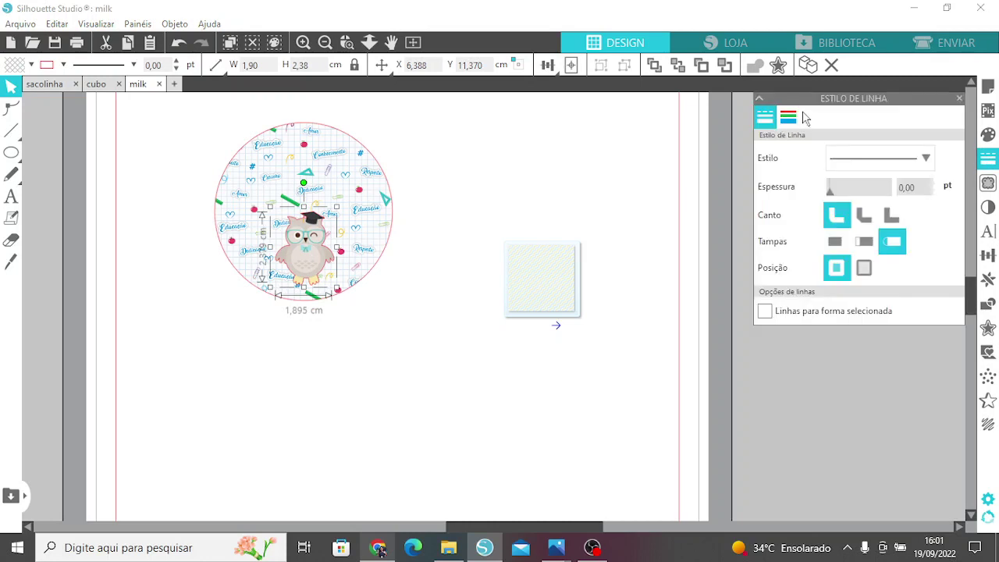
pyautogui.click(789, 117)
pyautogui.click(765, 152)
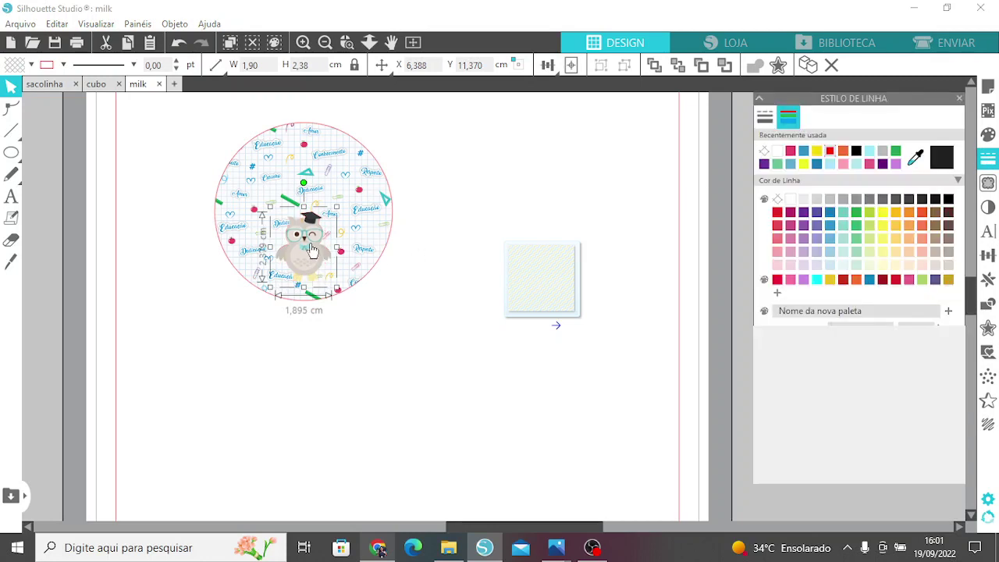
pyautogui.moveTo(310, 251); pyautogui.dragTo(311, 216)
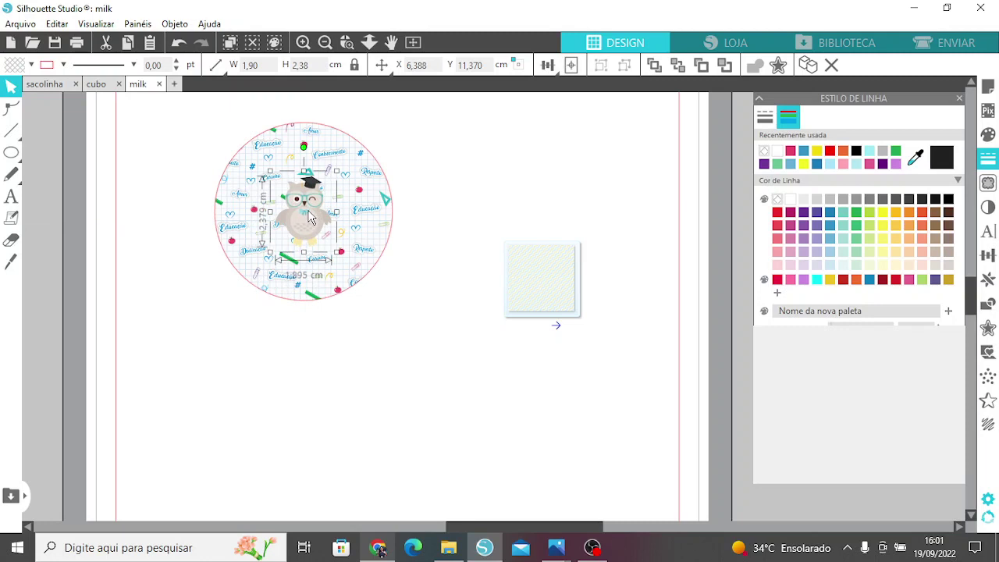
pyautogui.click(502, 223)
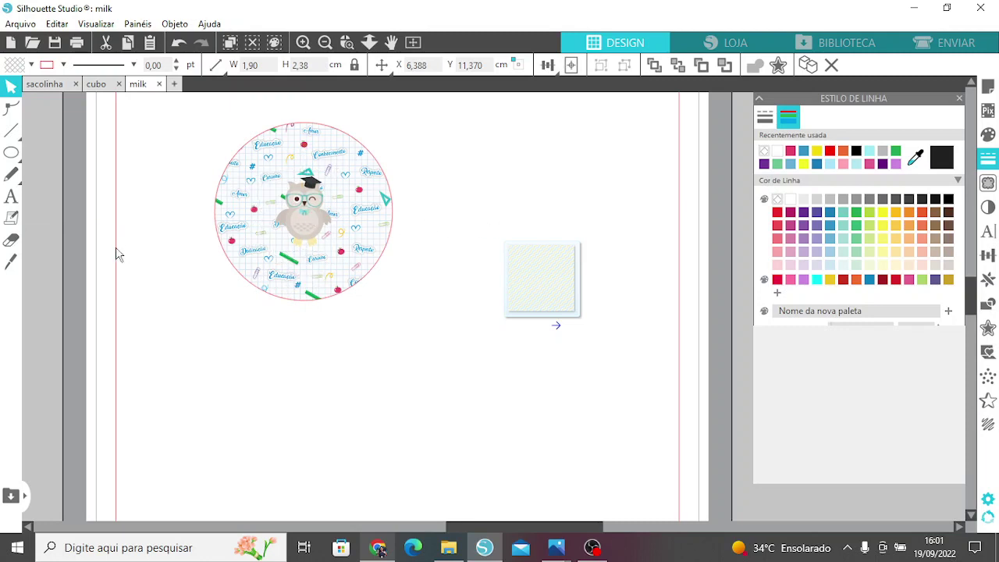
# Add the text "Feliz dia" below the patterned circle
pyautogui.click(13, 198)
pyautogui.press('f')
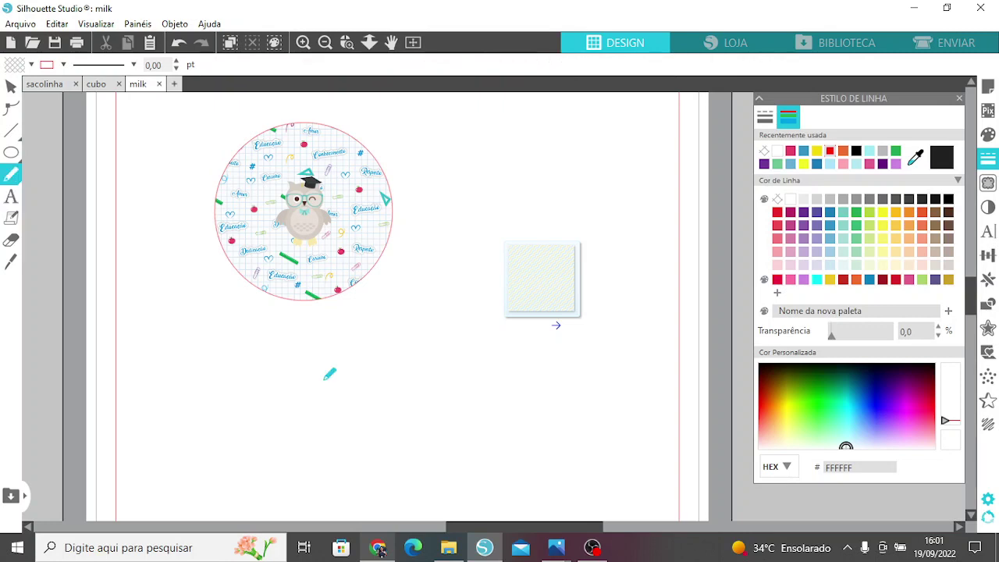
pyautogui.press('e')
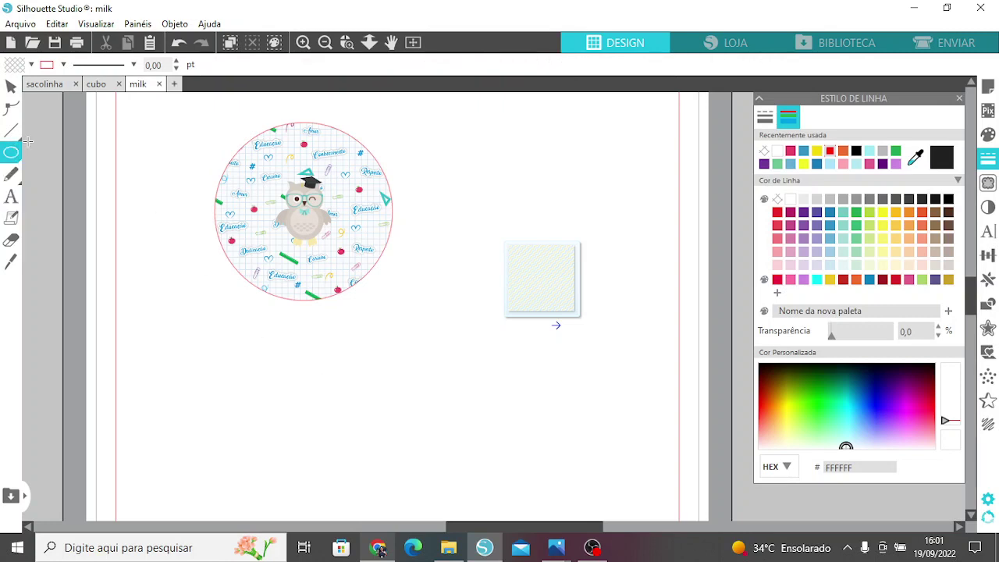
pyautogui.click(11, 197)
pyautogui.click(317, 375)
pyautogui.write('F')
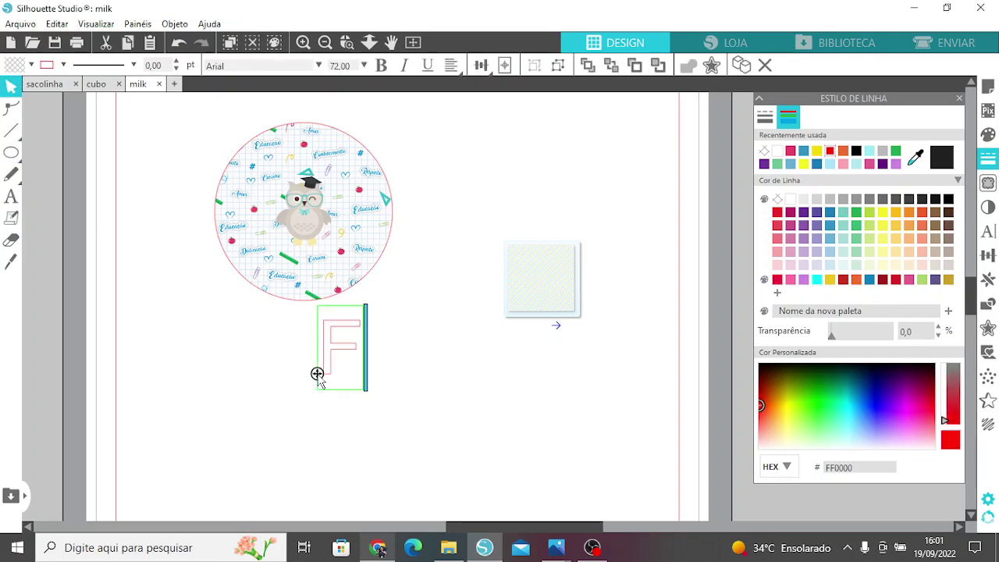
pyautogui.write('eliz dia')
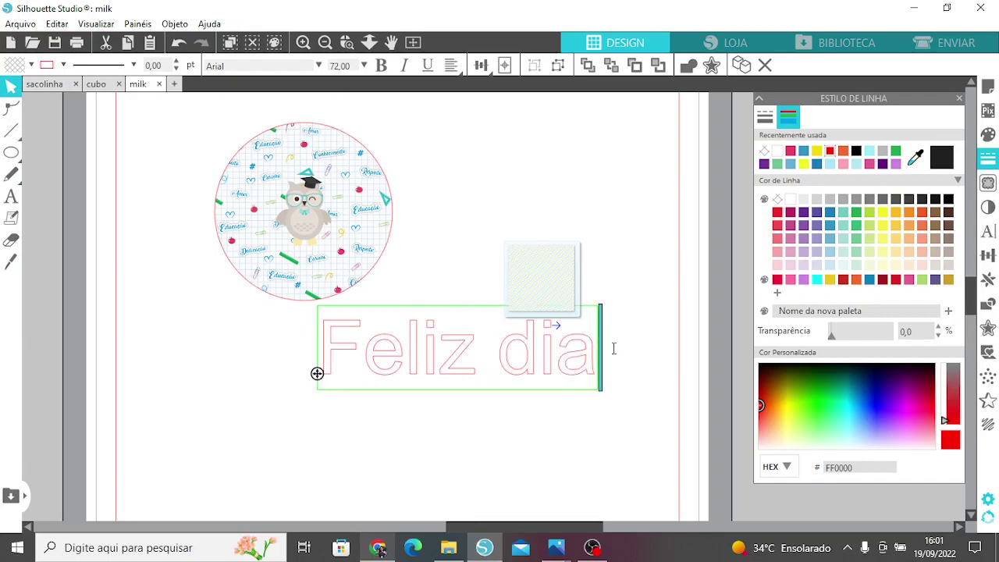
pyautogui.press('Escape')
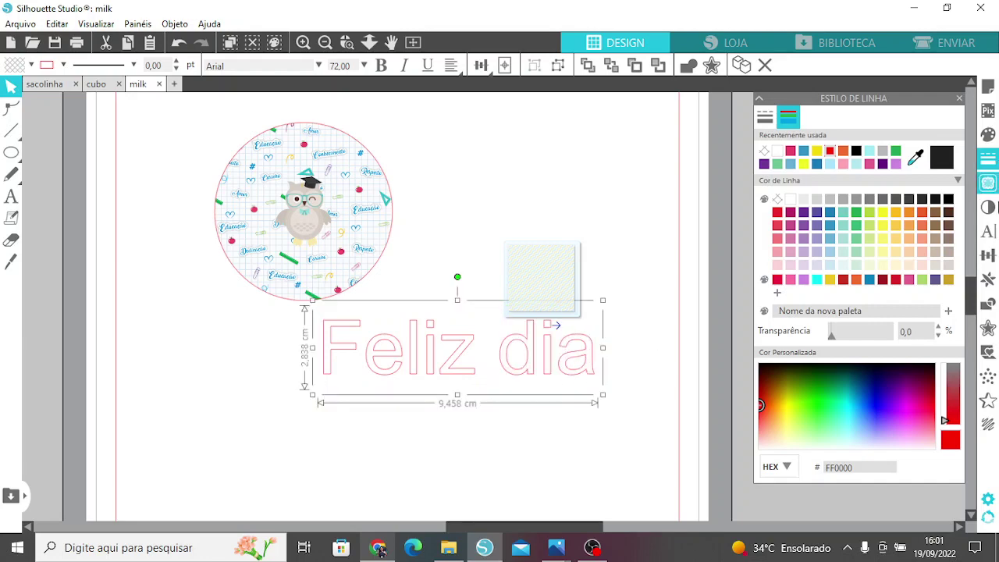
# Try several decorative fonts on "Feliz dia" and settle on Ananda
pyautogui.click(988, 232)
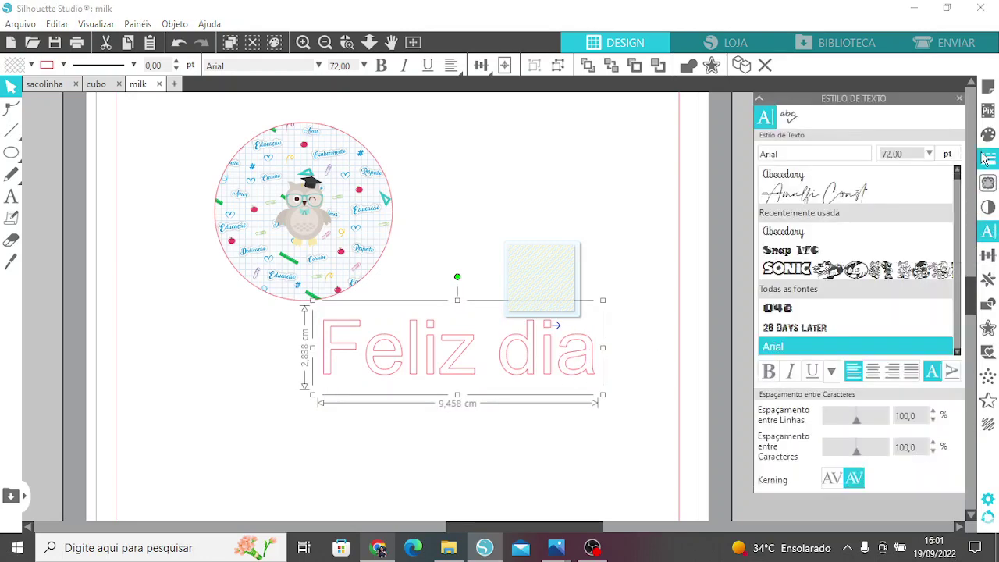
pyautogui.scroll(-2, 868, 266)
pyautogui.scroll(-8, 868, 265)
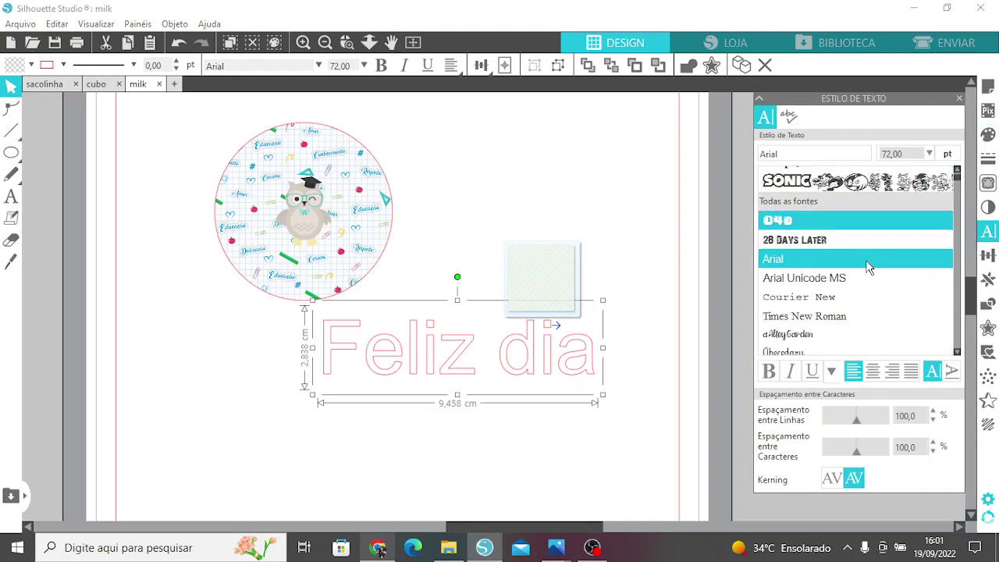
pyautogui.click(847, 246)
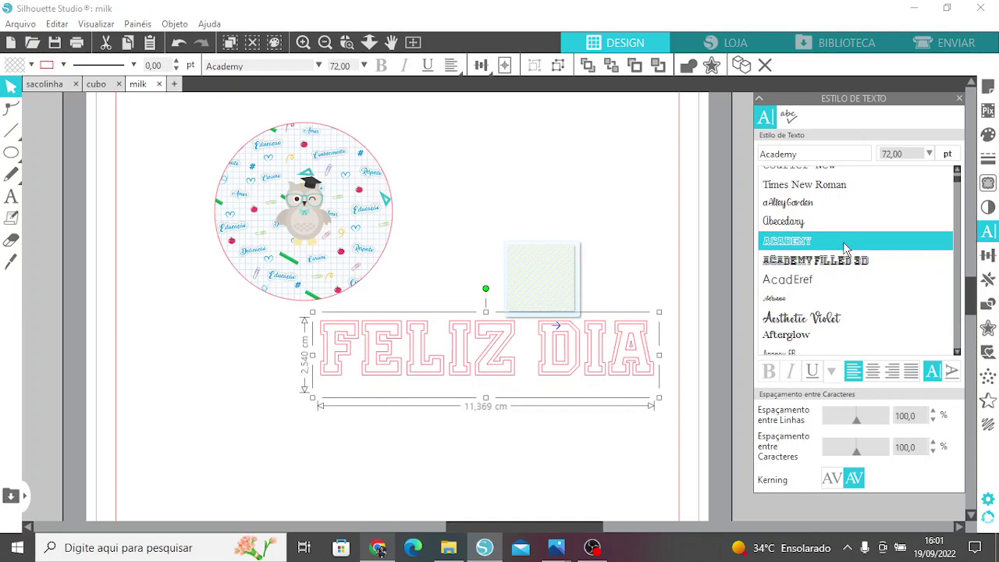
pyautogui.click(858, 322)
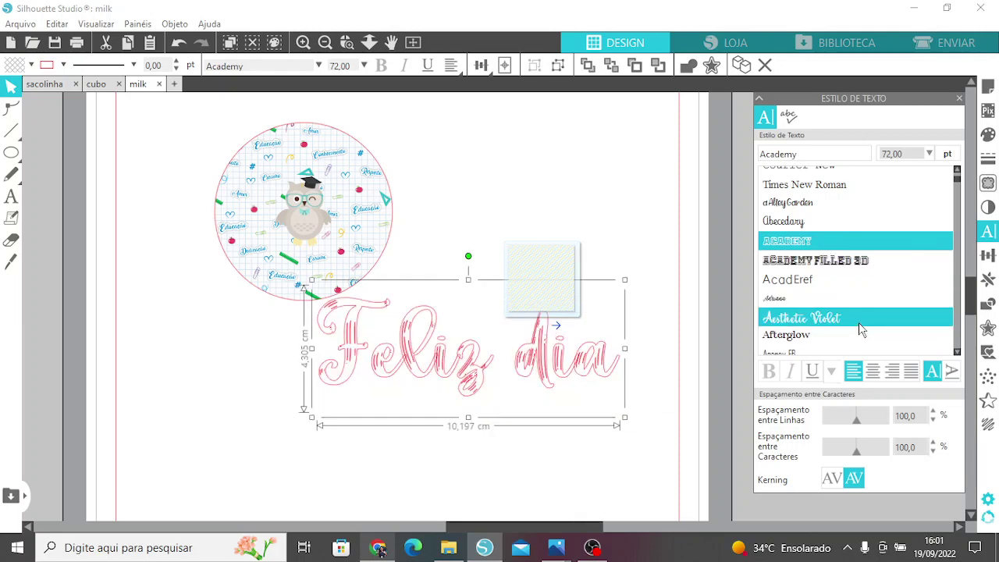
pyautogui.scroll(-6, 860, 327)
pyautogui.scroll(-2, 860, 328)
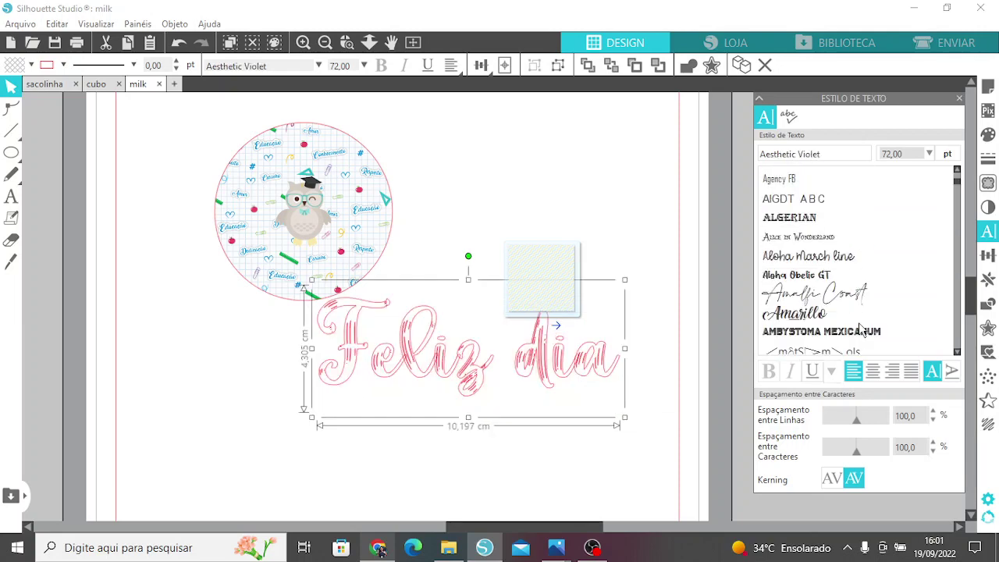
pyautogui.click(833, 287)
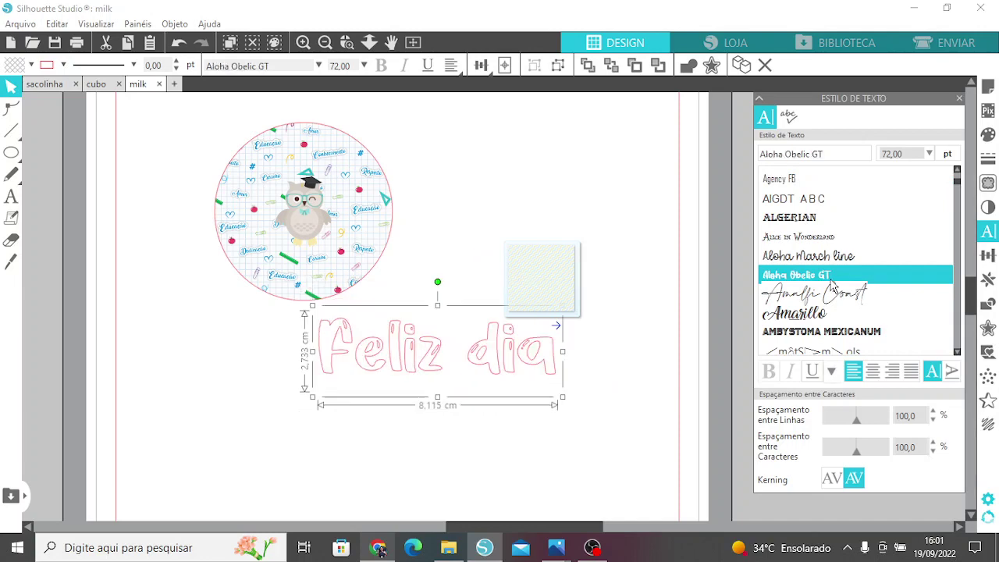
pyautogui.scroll(-2, 833, 287)
pyautogui.click(828, 227)
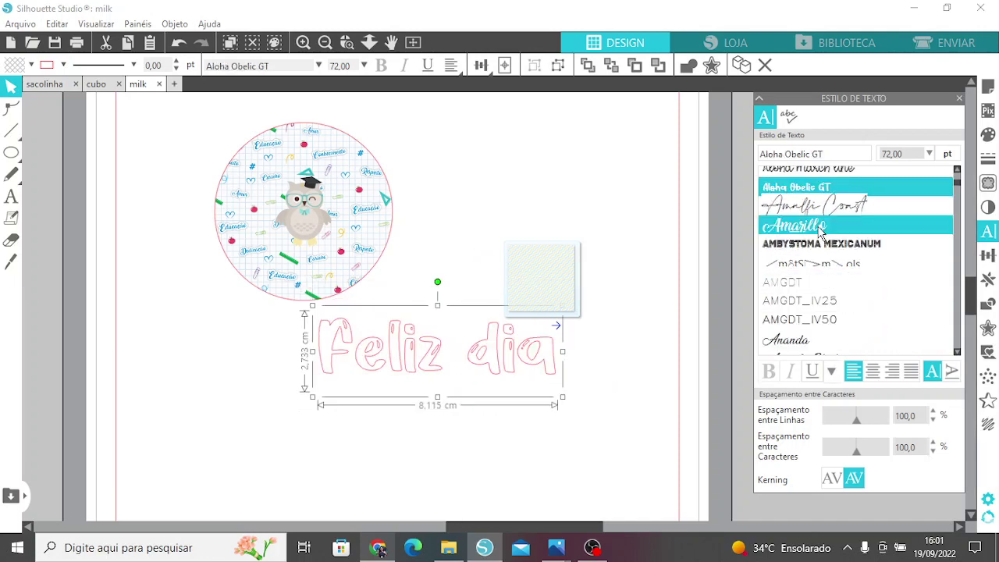
pyautogui.click(811, 343)
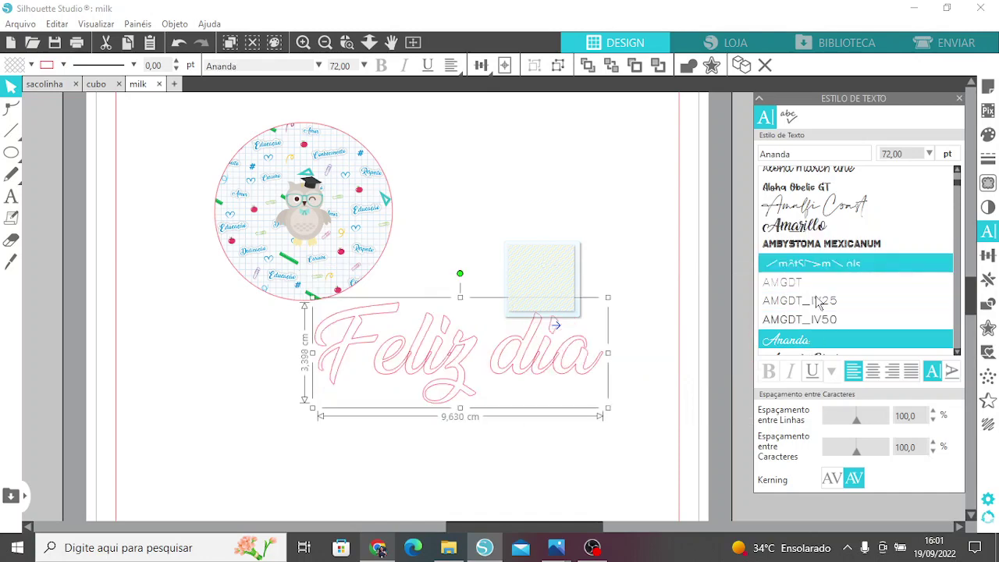
# Weld the overlapping letters of "Feliz dia" and group the resulting shapes
pyautogui.rightClick(535, 375)
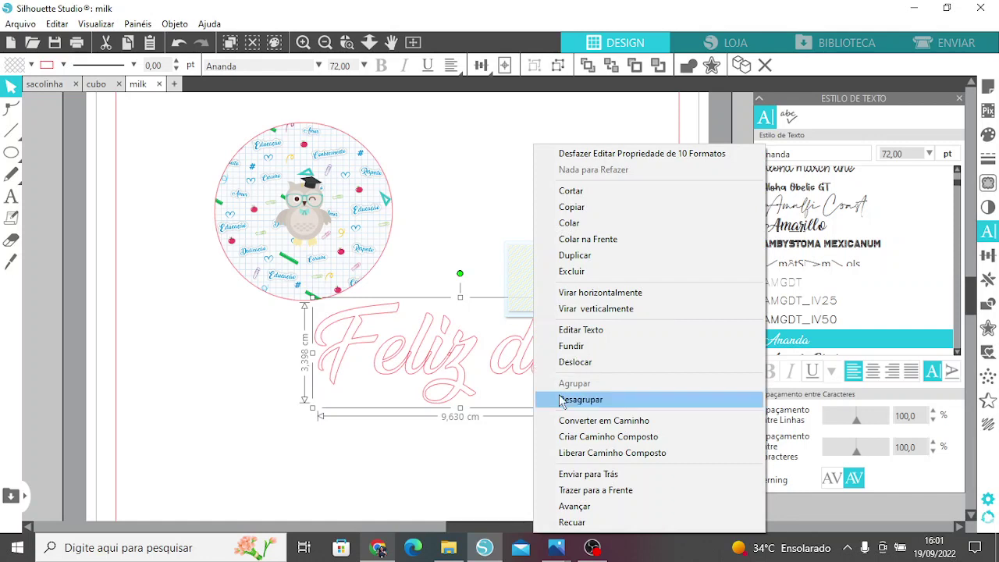
pyautogui.click(578, 347)
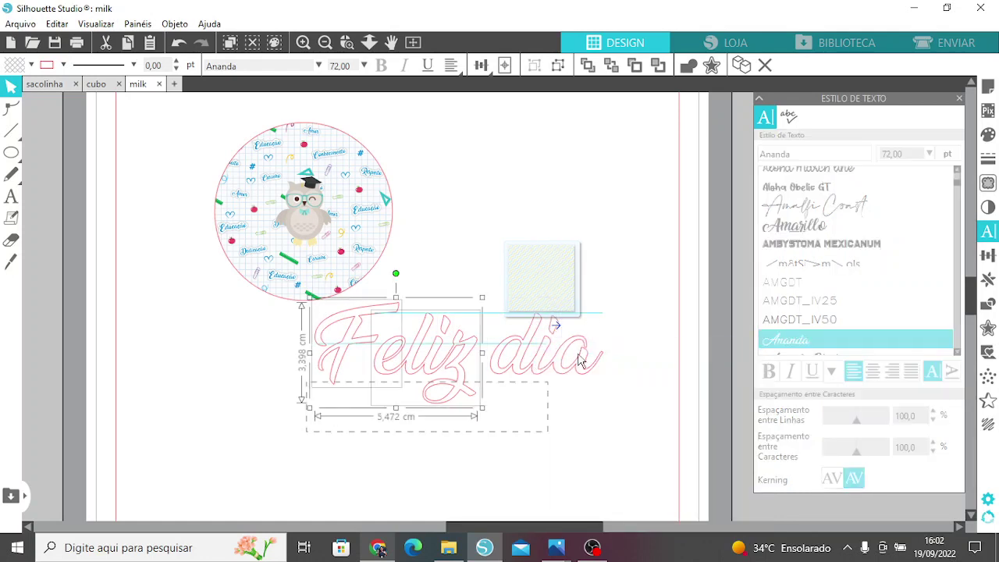
pyautogui.rightClick(557, 334)
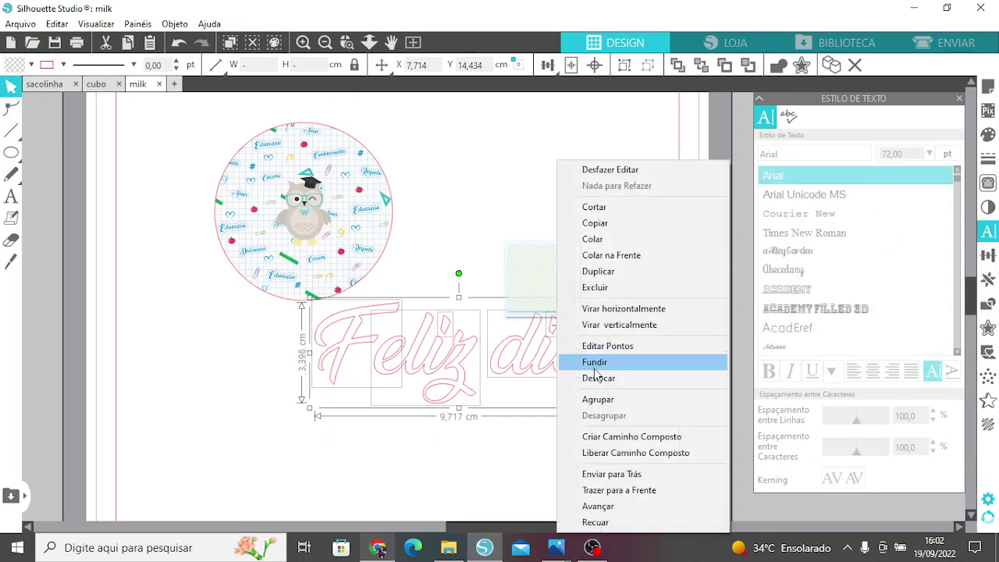
pyautogui.click(601, 400)
# Fill the "Feliz dia" lettering with the recently used blue 3393C4
pyautogui.click(989, 135)
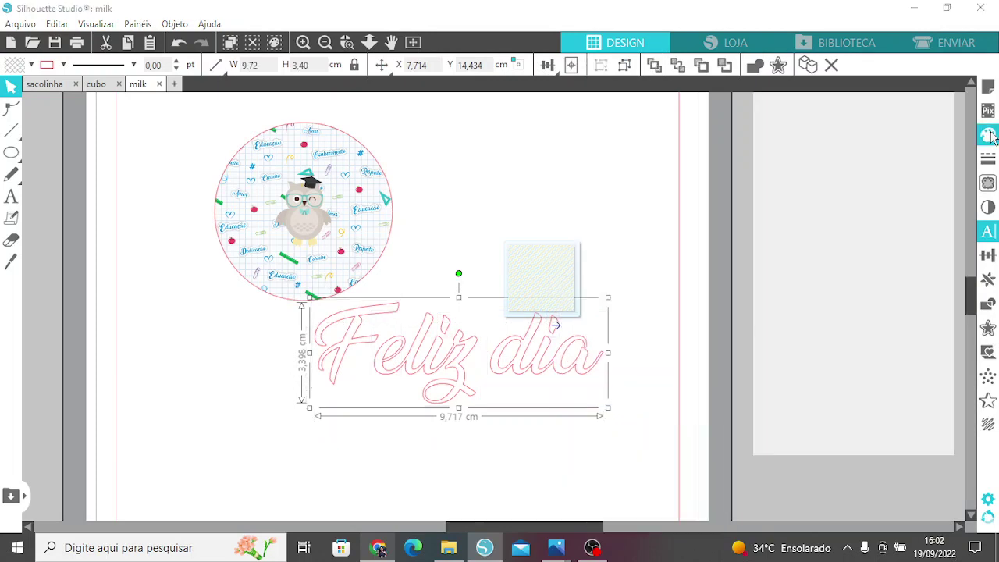
pyautogui.click(815, 162)
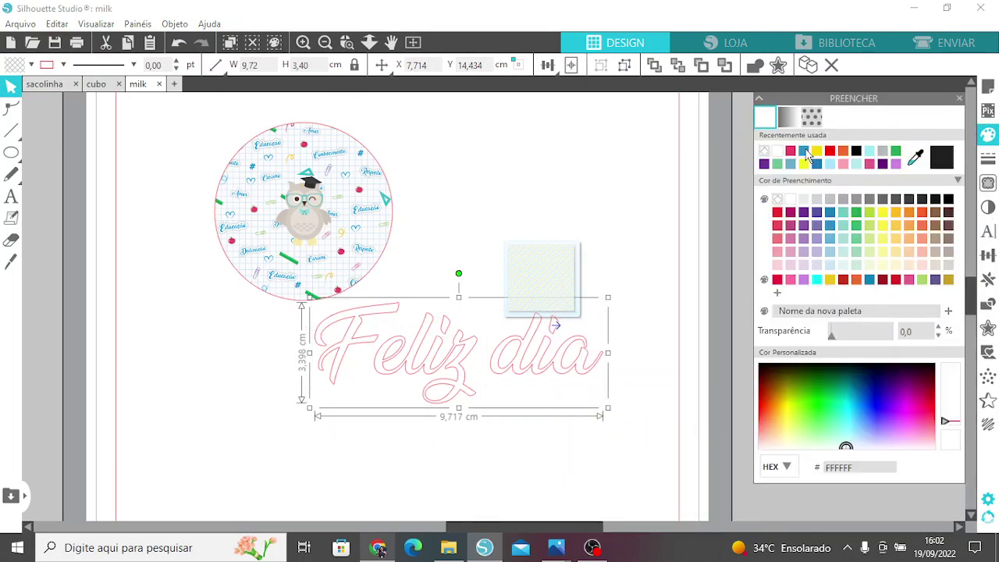
pyautogui.click(632, 372)
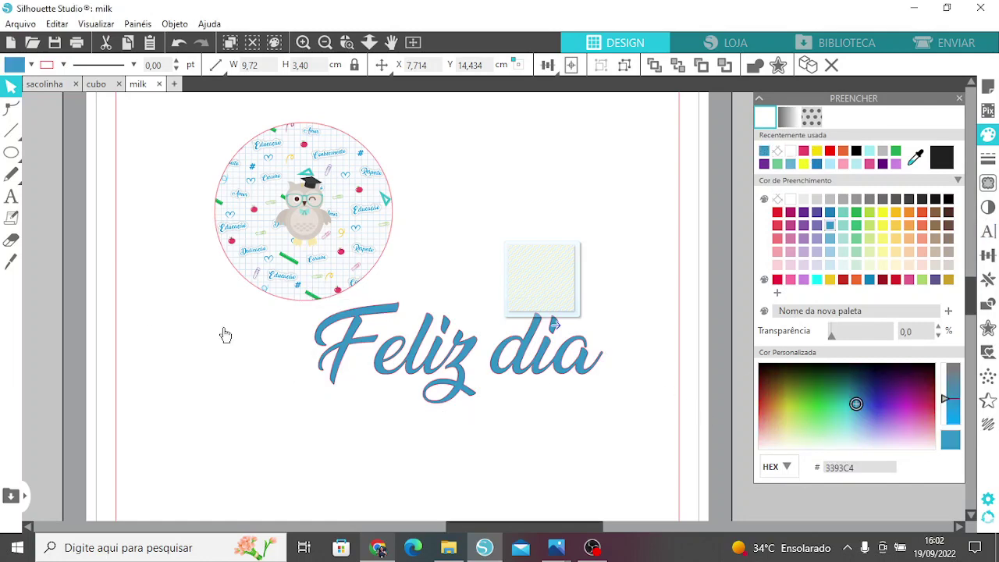
# Add the text "do Professor" and place it below the "Feliz dia" line
pyautogui.click(11, 195)
pyautogui.click(412, 437)
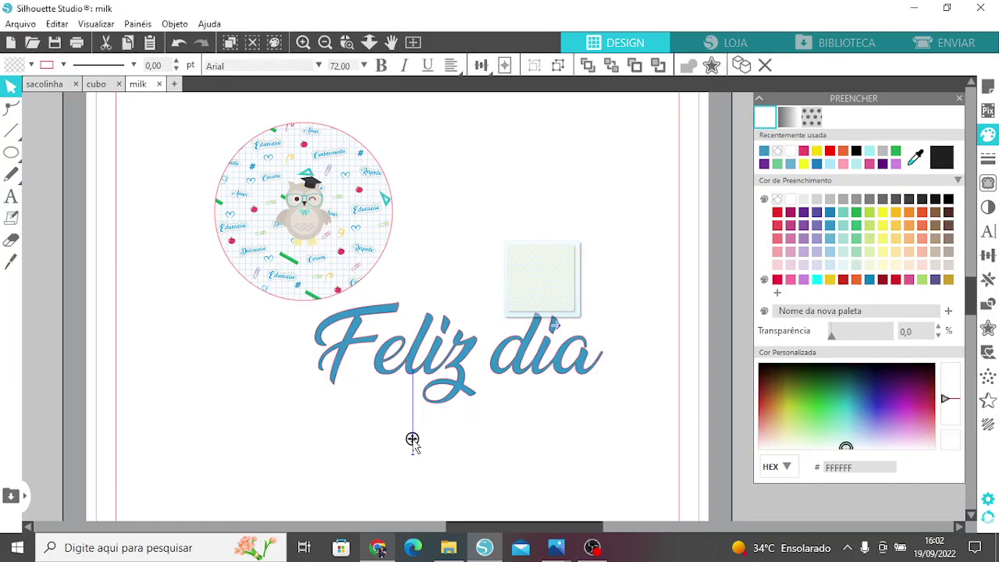
pyautogui.write('do Pr')
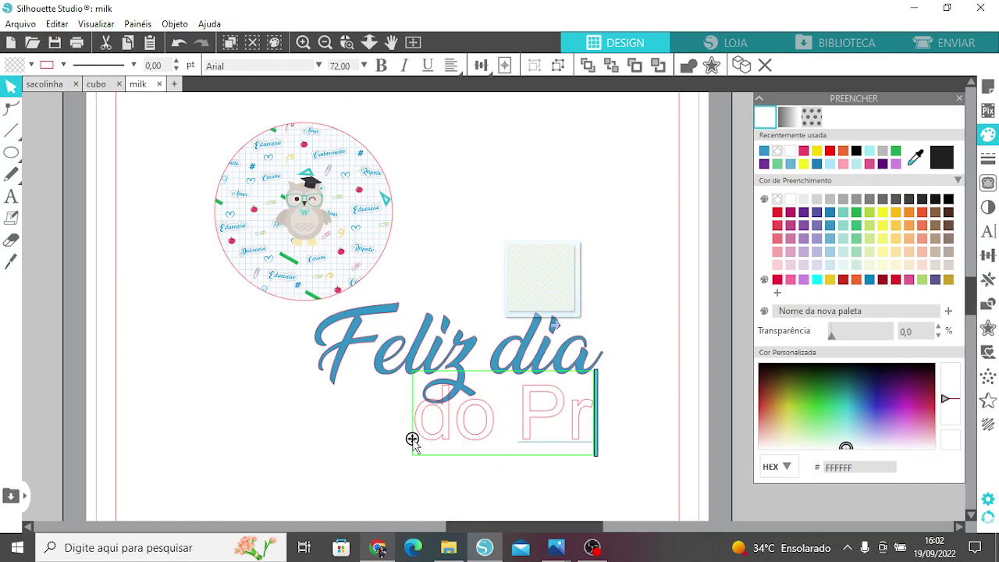
pyautogui.write('ofess')
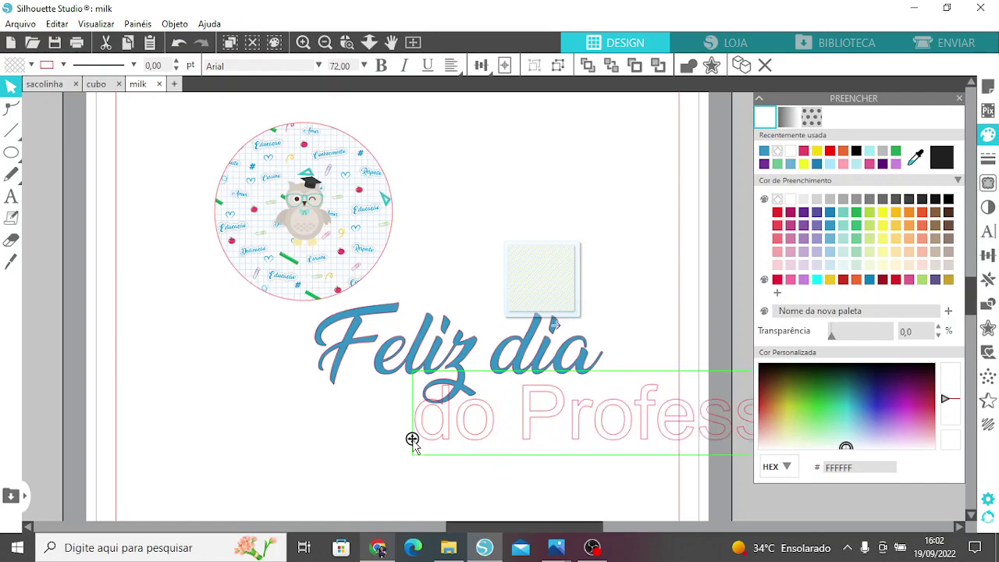
pyautogui.moveTo(645, 417); pyautogui.dragTo(469, 463)
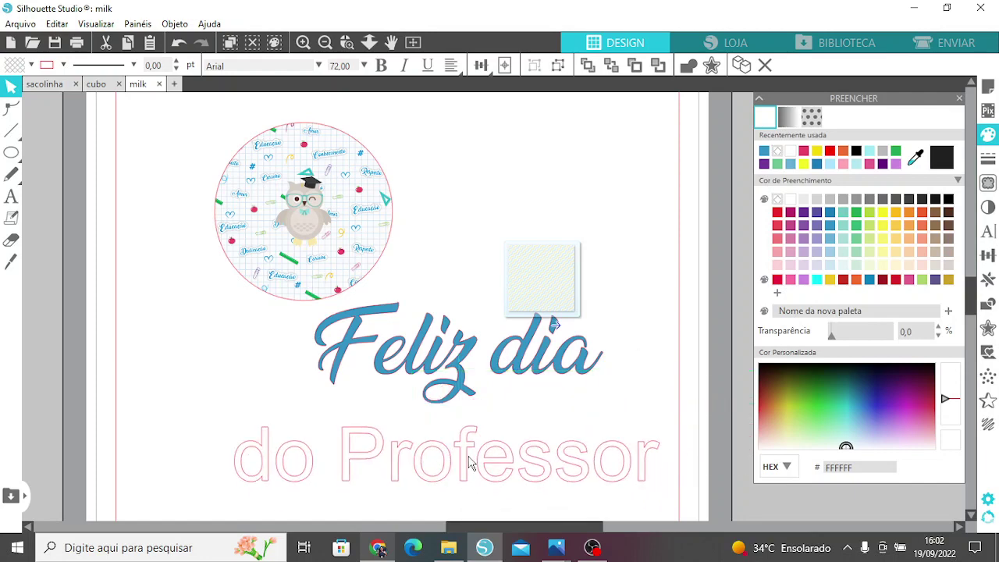
# Set the font of "do Professor" to Ananda
pyautogui.click(480, 468)
pyautogui.click(988, 231)
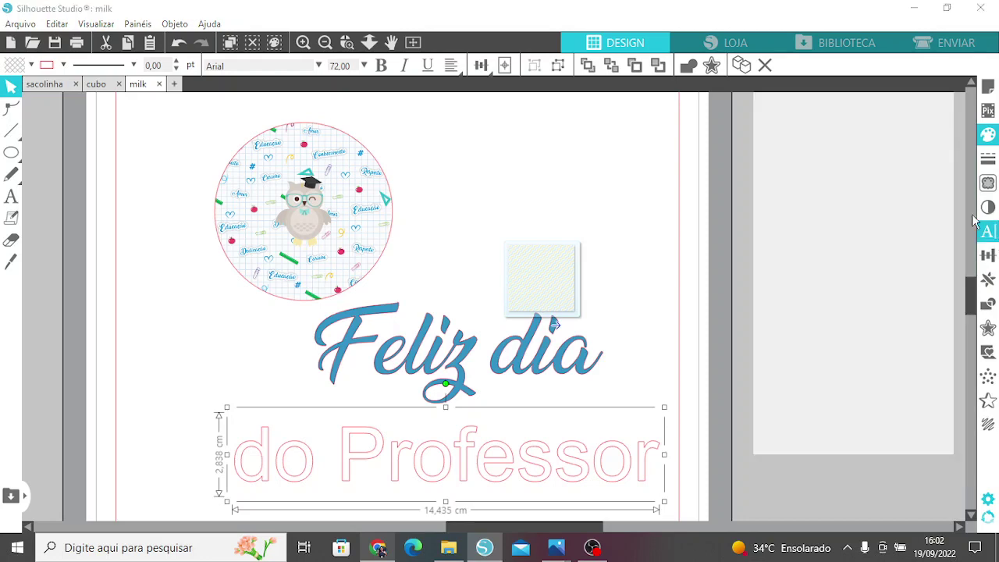
pyautogui.click(789, 232)
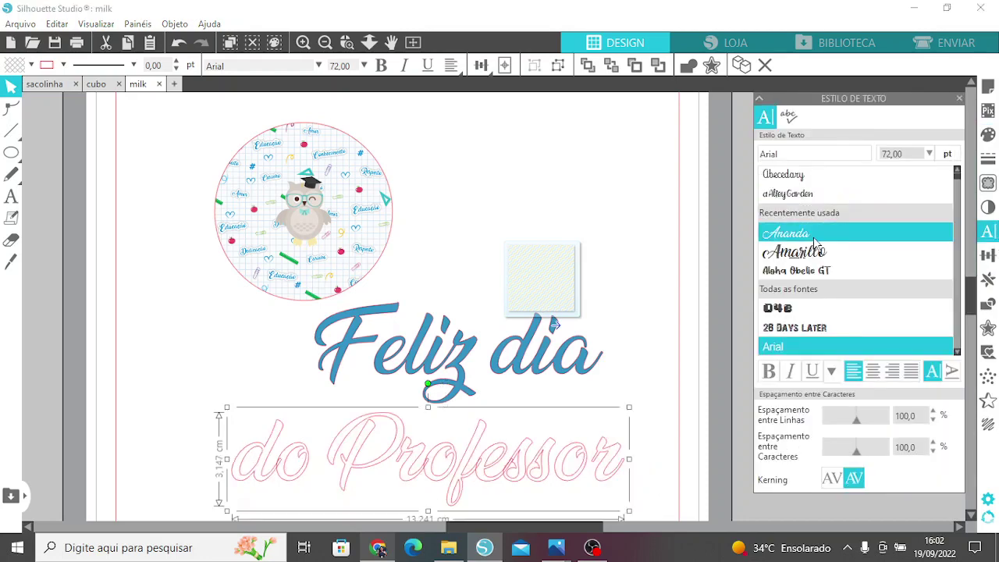
# Weld the letters of "do Professor" and group them into one object
pyautogui.rightClick(598, 450)
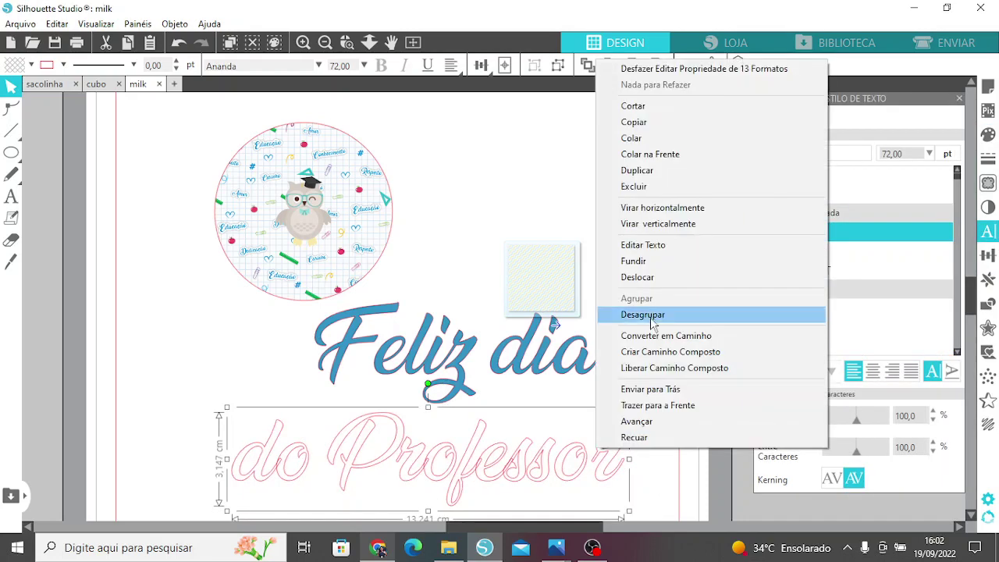
pyautogui.click(648, 263)
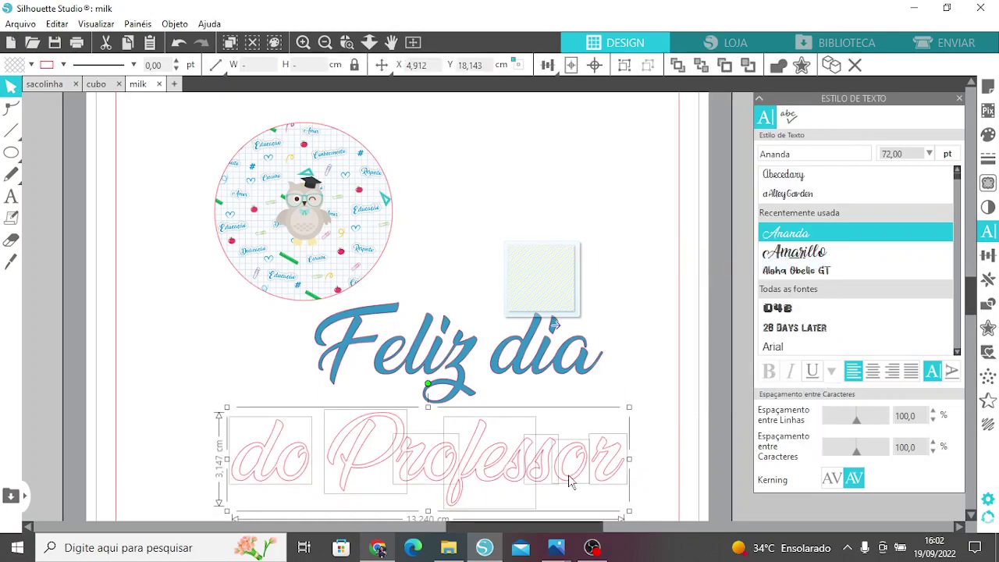
pyautogui.rightClick(620, 470)
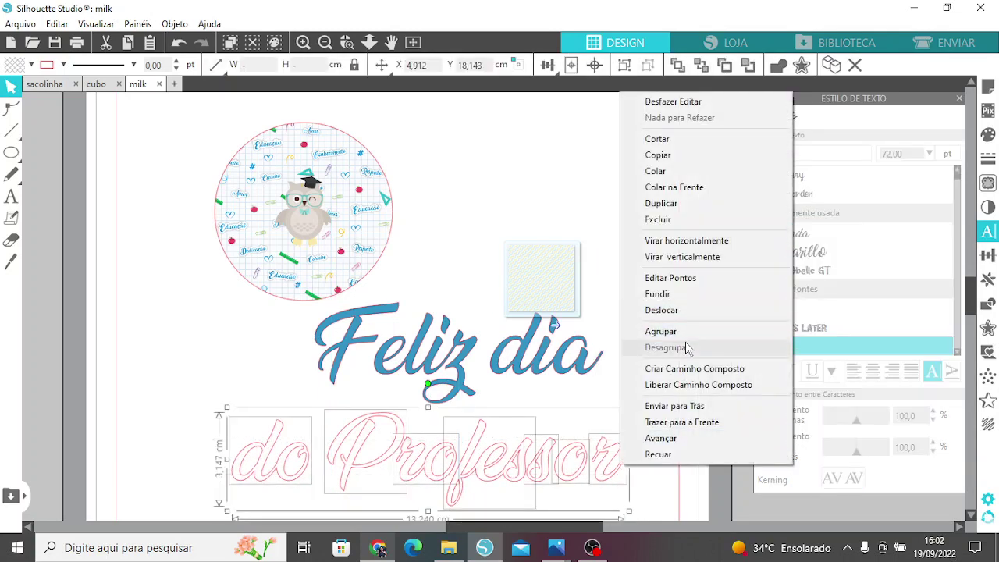
pyautogui.click(692, 341)
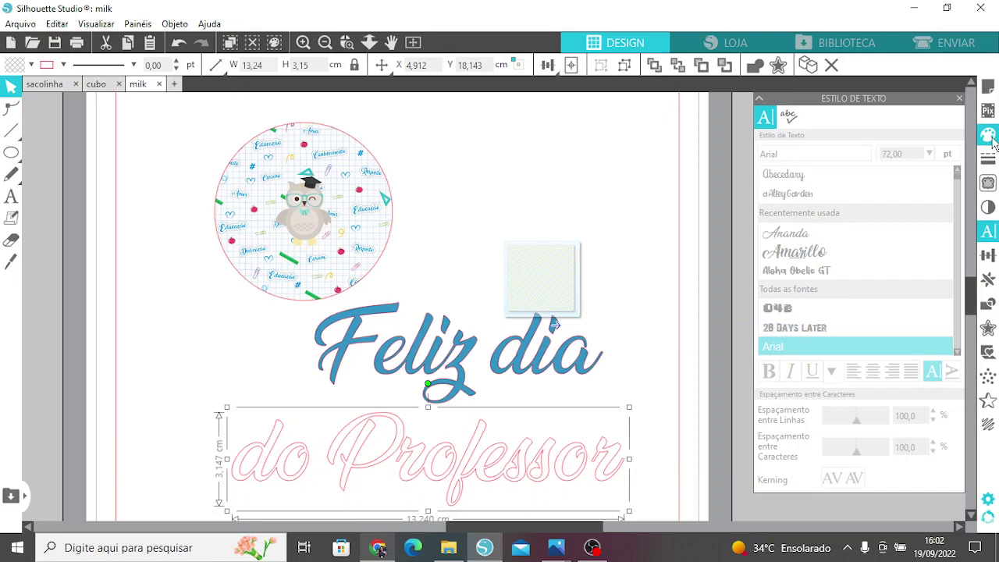
# Fill the "do Professor" lettering with the same blue 3393C4 as the line above
pyautogui.click(988, 136)
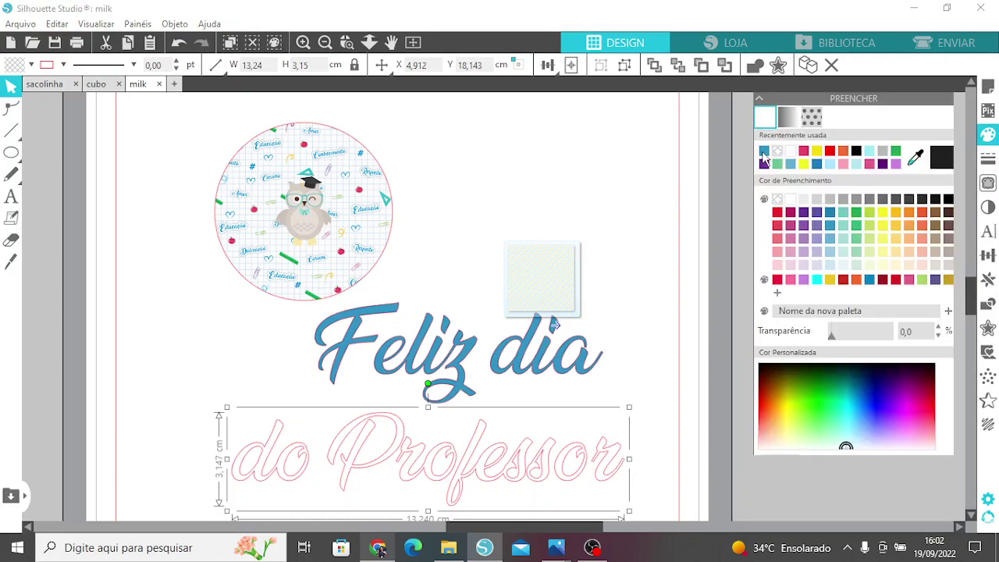
pyautogui.click(764, 152)
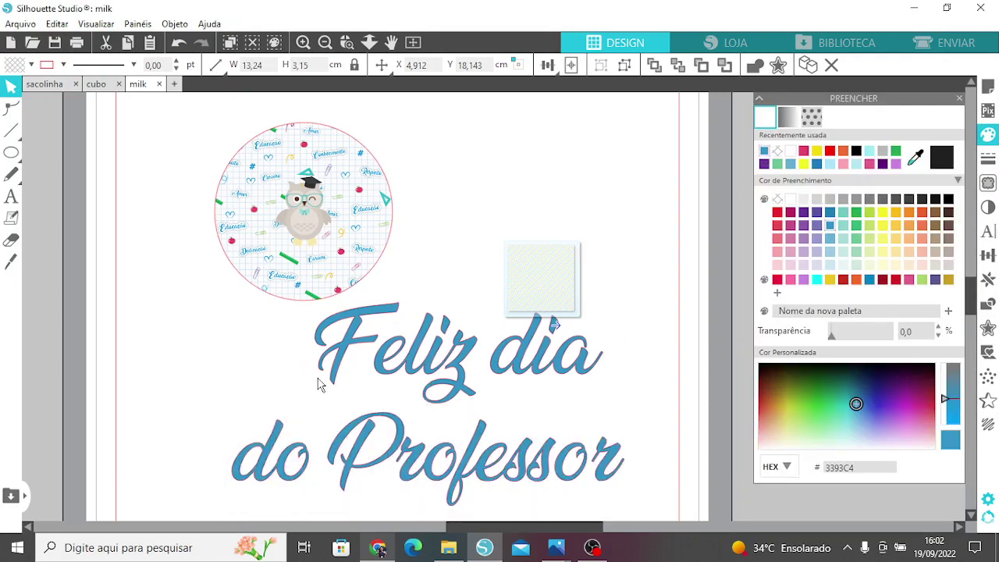
# Shrink both text lines together to about 6.8 cm wide and move them onto the owl circle
pyautogui.click(318, 384)
pyautogui.moveTo(635, 509); pyautogui.dragTo(507, 447)
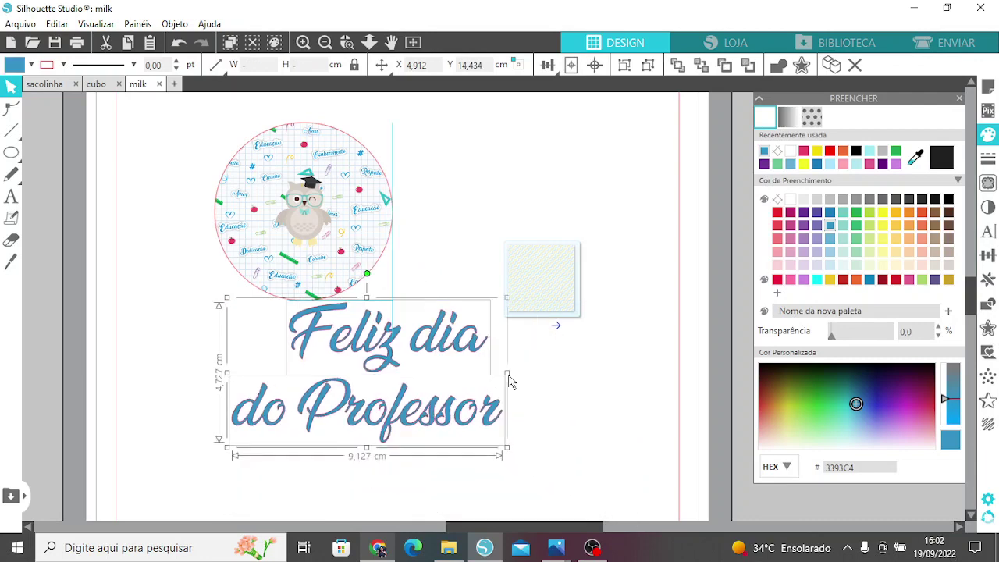
pyautogui.moveTo(509, 381); pyautogui.dragTo(437, 362)
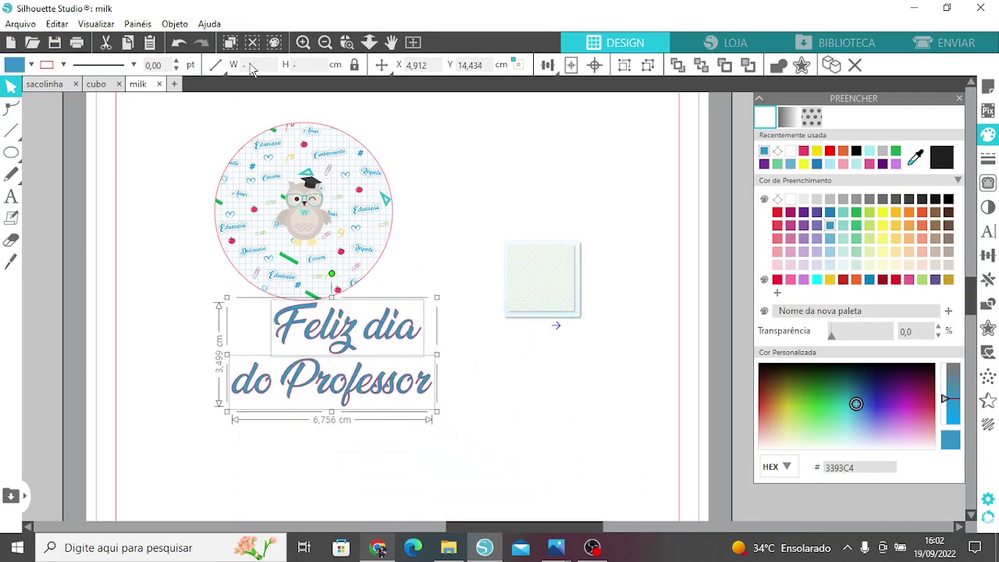
pyautogui.click(307, 43)
pyautogui.moveTo(280, 347); pyautogui.dragTo(246, 152)
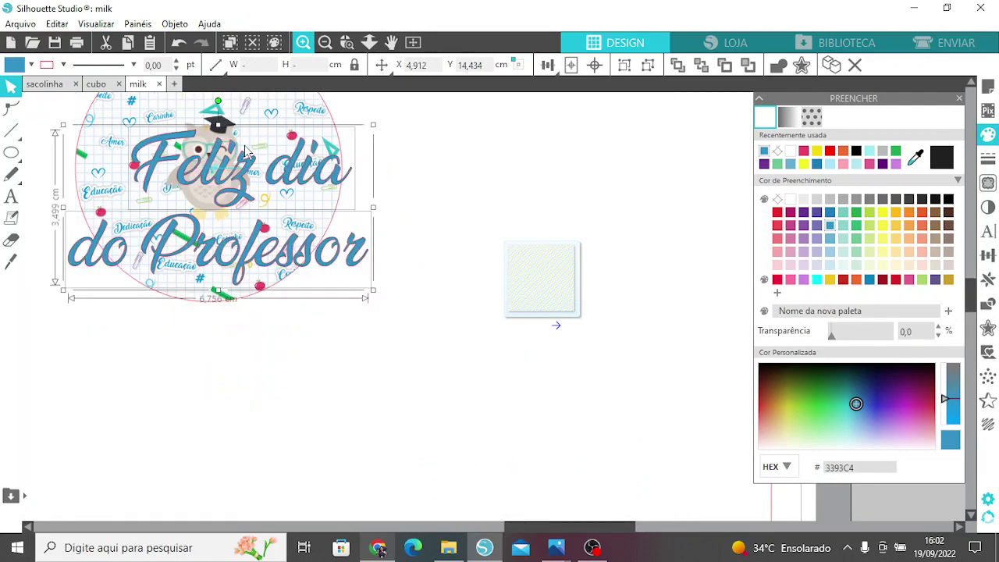
pyautogui.scroll(2, 474, 236)
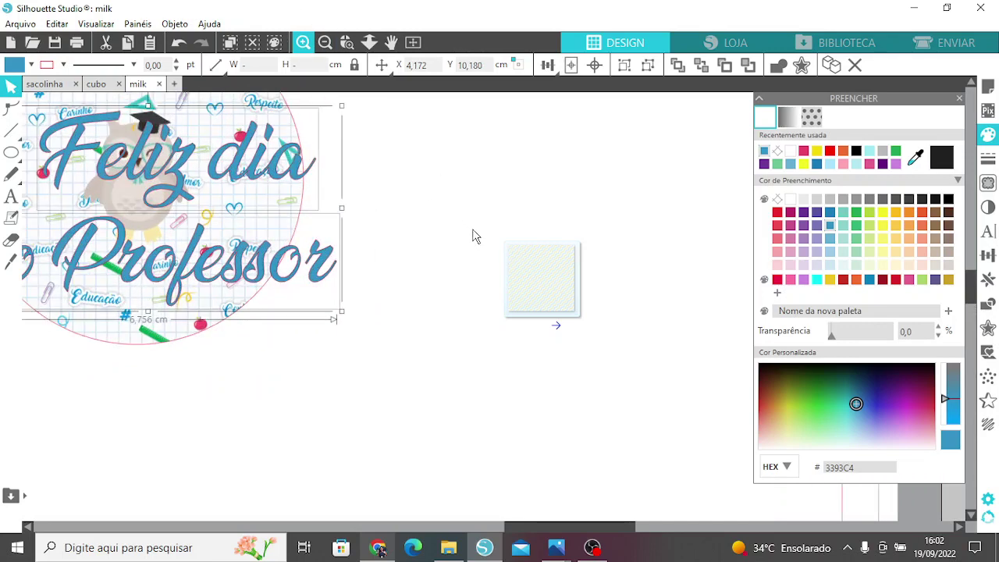
# Move the "Feliz dia" lettering above the owl and shrink it to about 3.8 cm wide, centred in the circle's upper part
pyautogui.scroll(1, 476, 235)
pyautogui.moveTo(573, 533); pyautogui.dragTo(486, 537)
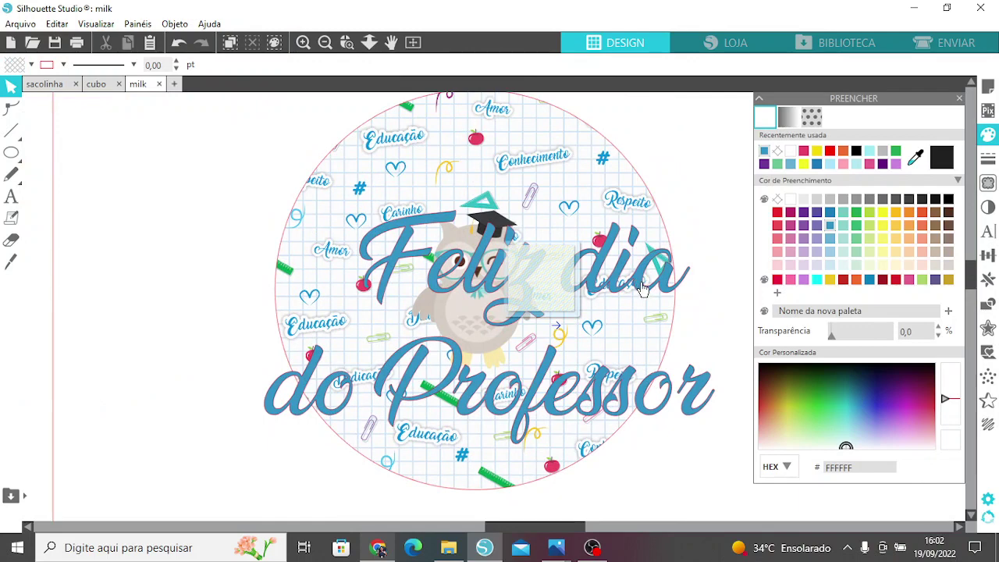
pyautogui.click(637, 287)
pyautogui.moveTo(619, 261); pyautogui.dragTo(583, 166)
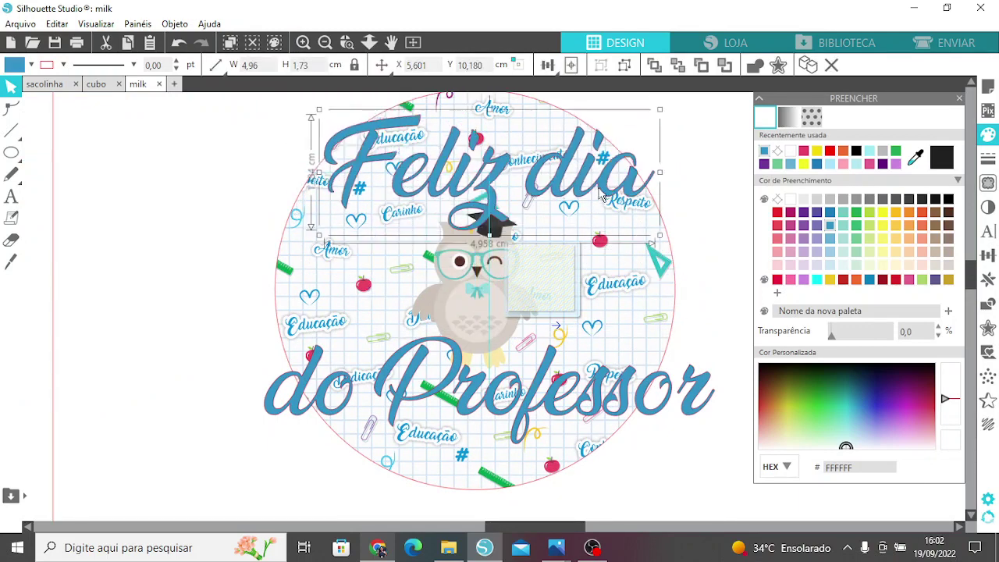
pyautogui.moveTo(581, 533); pyautogui.dragTo(627, 533)
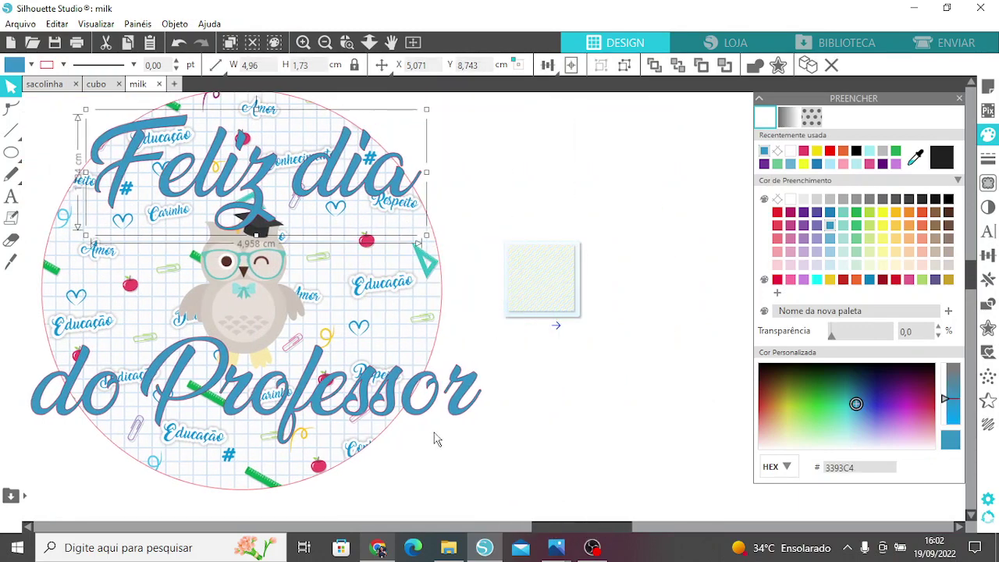
pyautogui.moveTo(425, 236); pyautogui.dragTo(351, 208)
pyautogui.moveTo(278, 167); pyautogui.dragTo(301, 170)
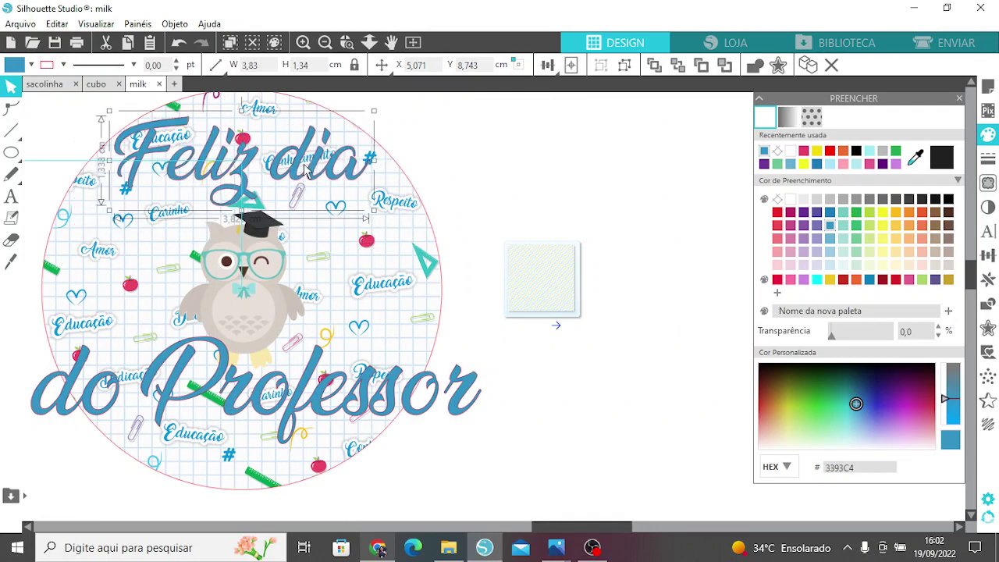
pyautogui.moveTo(299, 169); pyautogui.dragTo(304, 170)
# Make the line colour of the "Feliz dia" lettering transparent
pyautogui.click(988, 157)
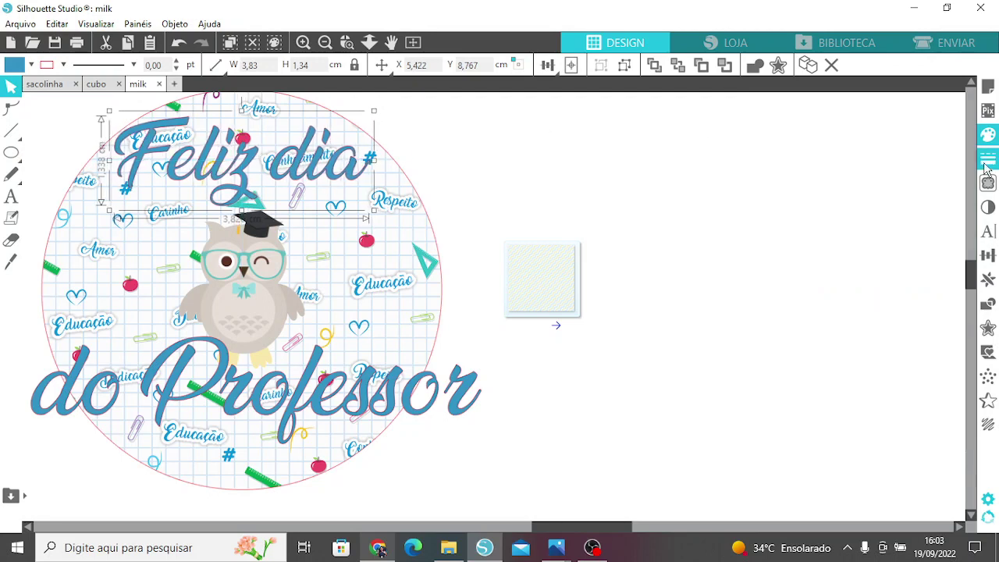
pyautogui.click(790, 119)
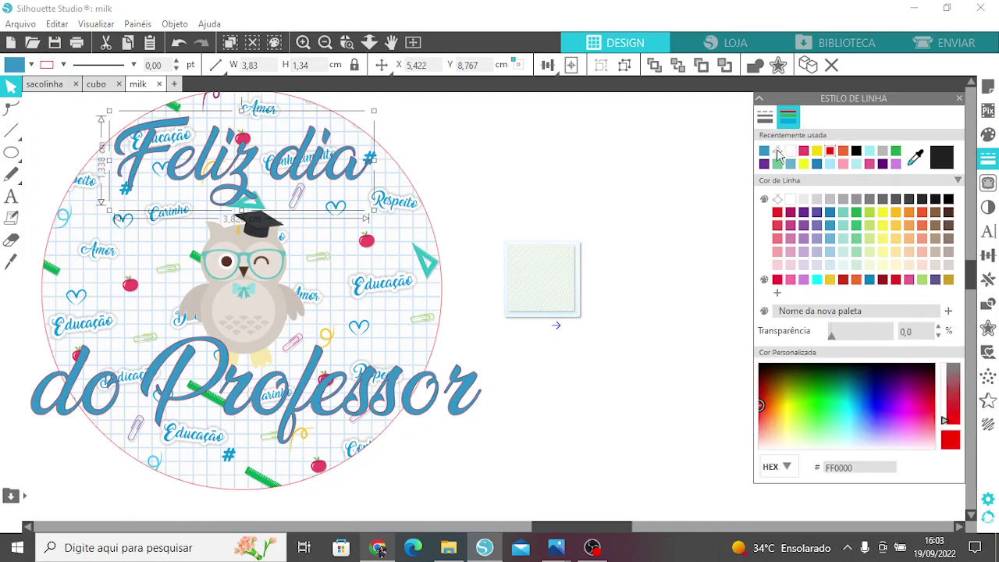
pyautogui.click(776, 153)
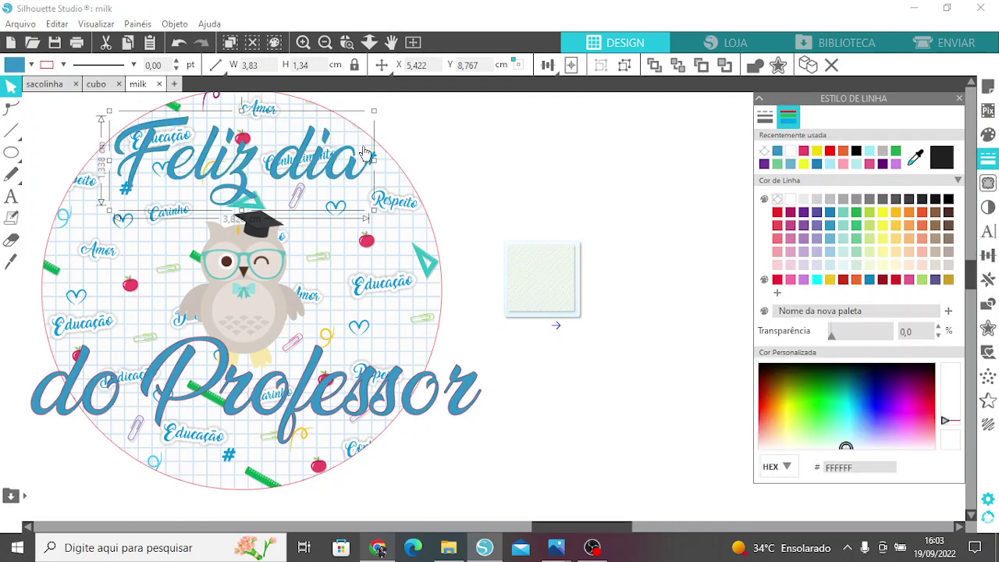
# Try to offset the "Feliz dia" lettering outward by 0.1 cm with rounded corners
pyautogui.click(988, 328)
pyautogui.click(771, 135)
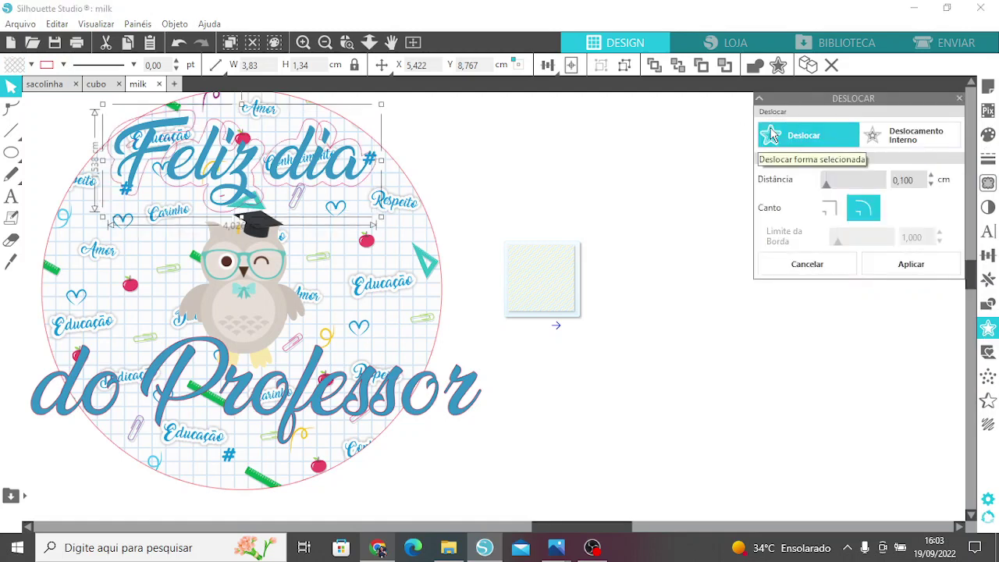
pyautogui.click(325, 44)
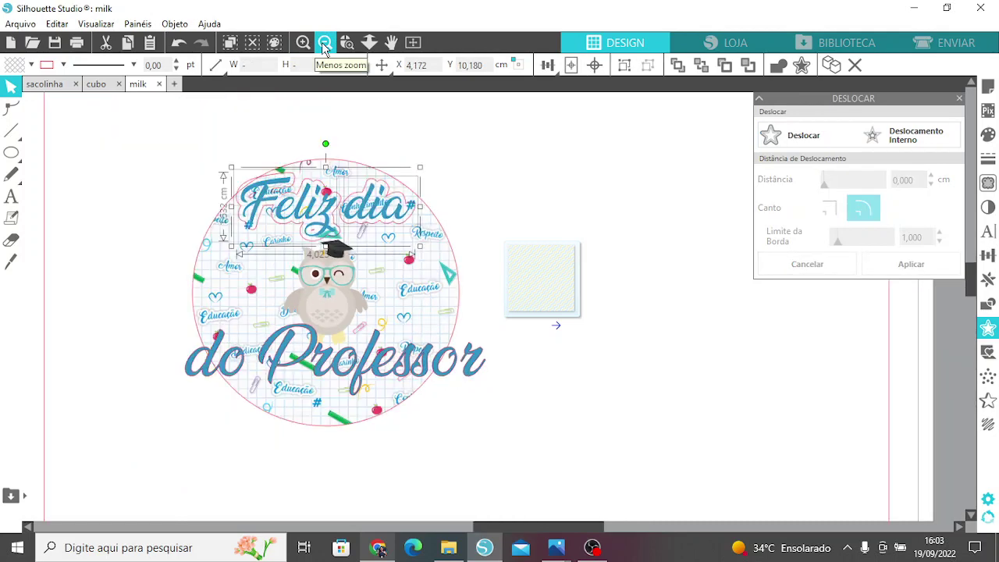
pyautogui.click(602, 268)
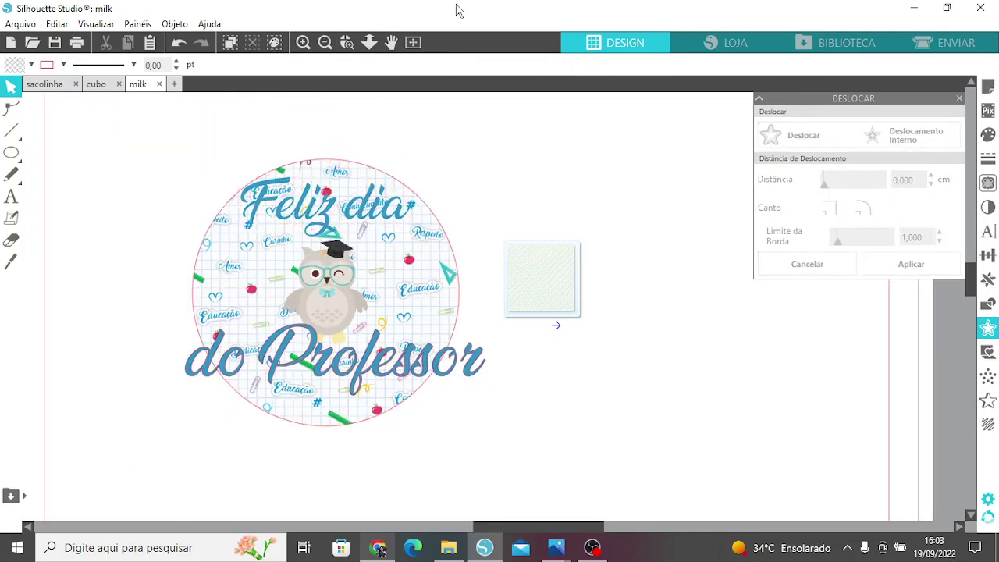
# Offset the "Feliz dia" lettering outward by 0.05 cm with rounded corners
pyautogui.click(326, 43)
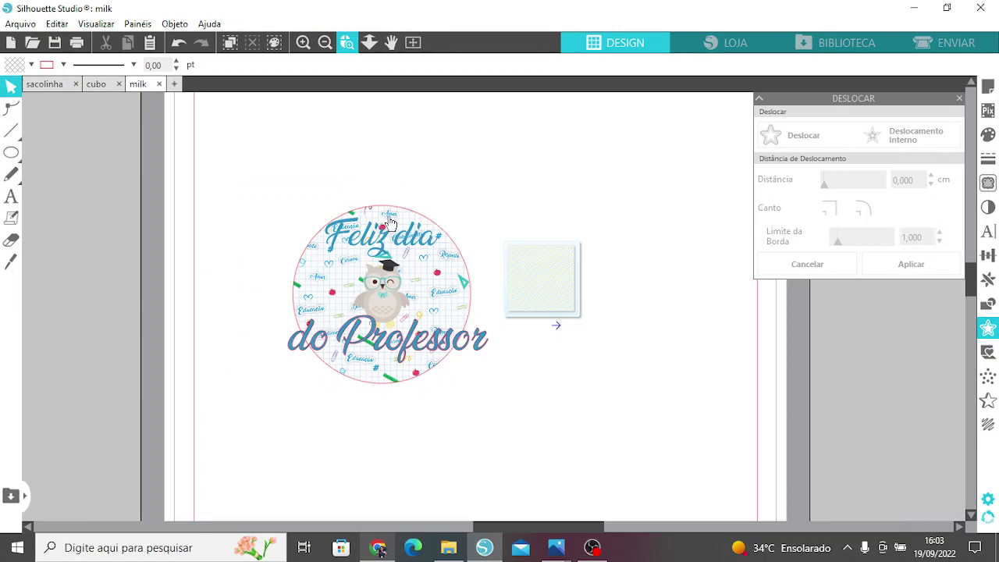
pyautogui.click(428, 248)
pyautogui.click(776, 138)
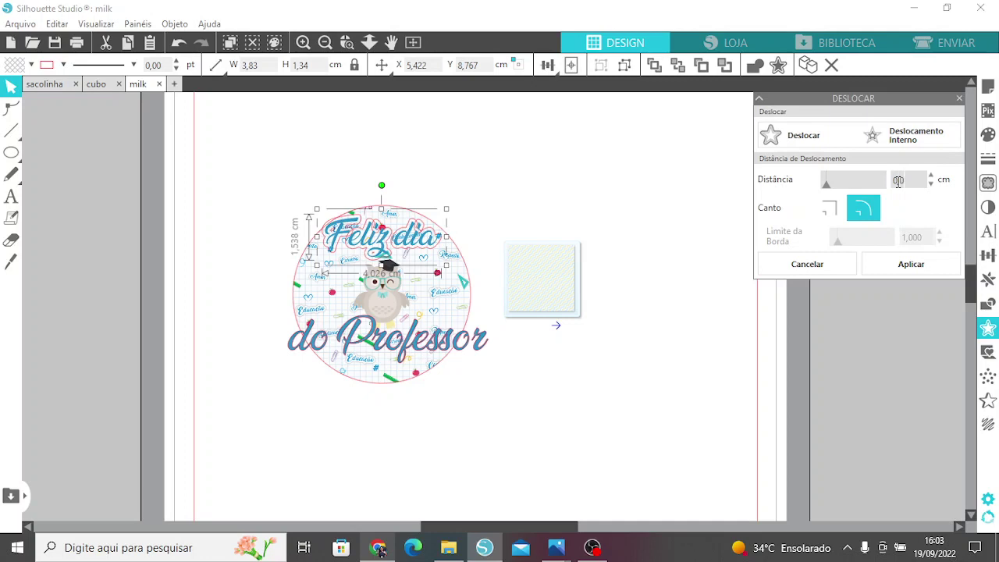
pyautogui.click(937, 265)
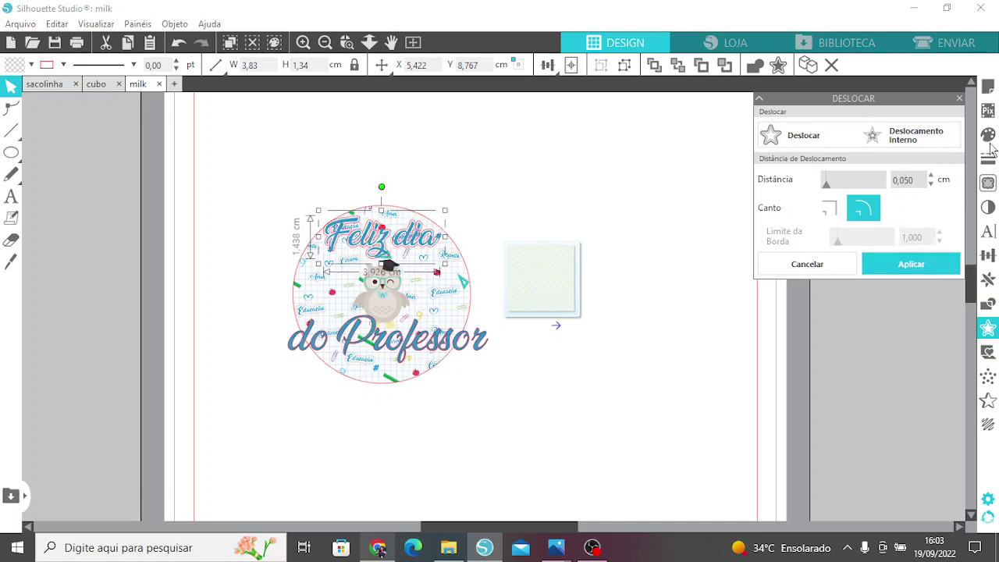
# Fill the offset around "Feliz dia" with dark blue 030076 and group it with the lettering
pyautogui.click(989, 136)
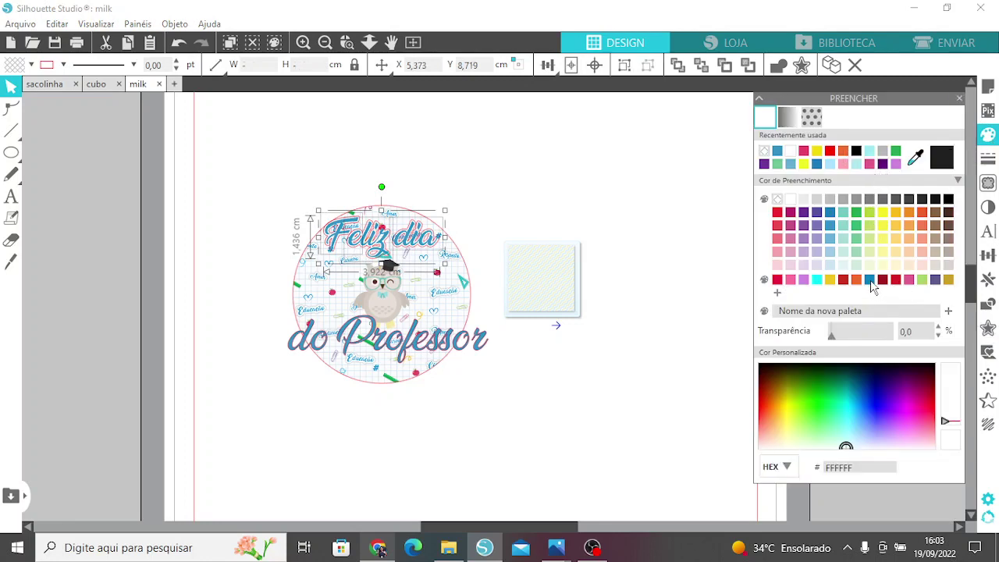
pyautogui.click(877, 383)
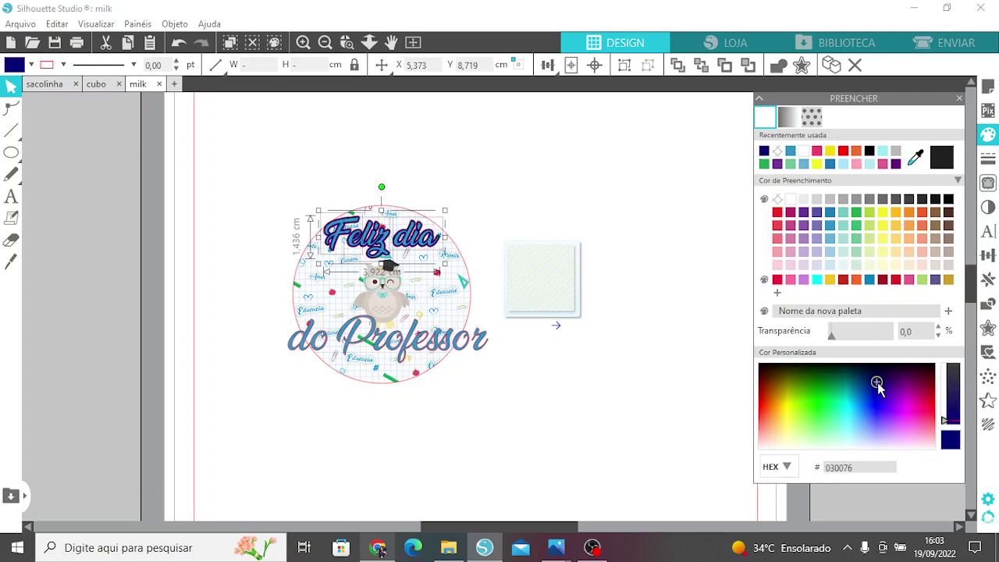
pyautogui.rightClick(405, 248)
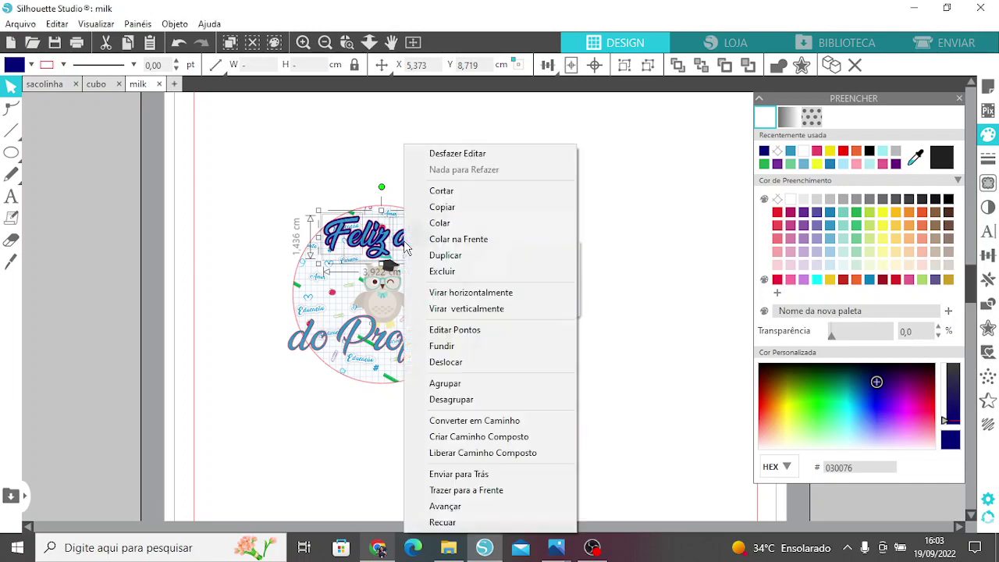
pyautogui.click(438, 381)
# Shrink the "Feliz dia" group to about 3.4 cm wide and make its line colour transparent
pyautogui.moveTo(445, 271); pyautogui.dragTo(414, 247)
pyautogui.click(988, 157)
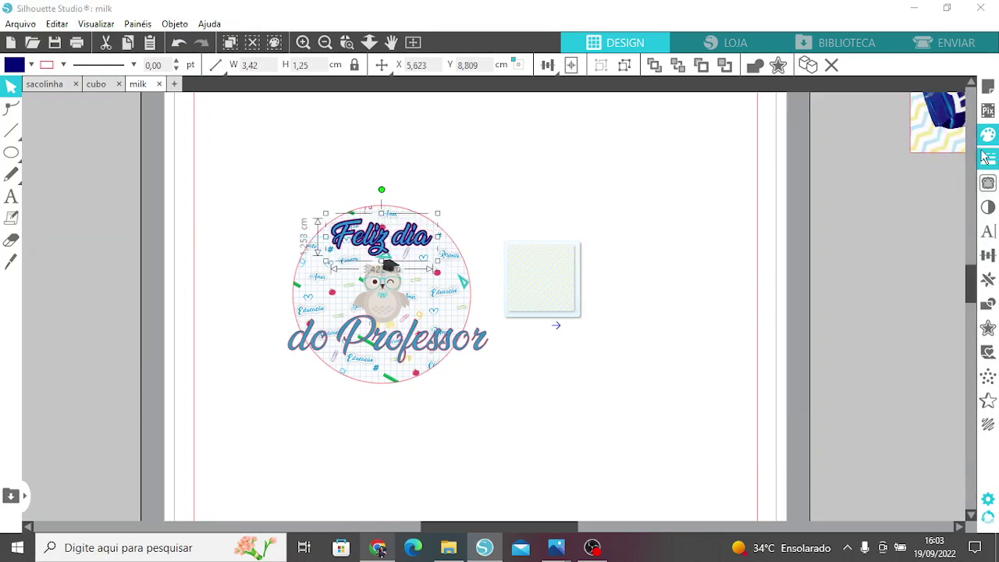
pyautogui.click(788, 120)
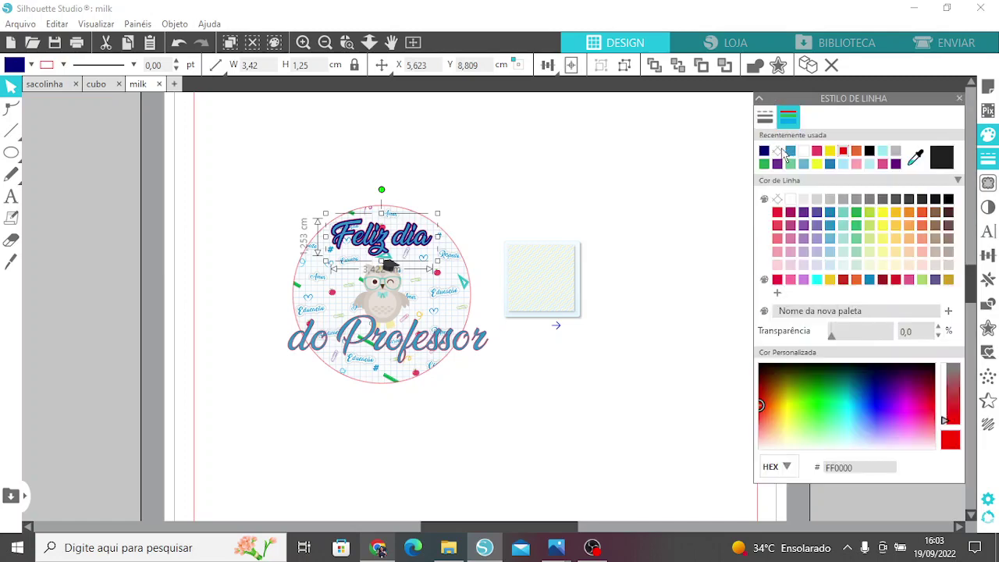
# Move "do Professor" below the circle and offset its lettering outward by the same distance as "Feliz dia"
pyautogui.click(465, 343)
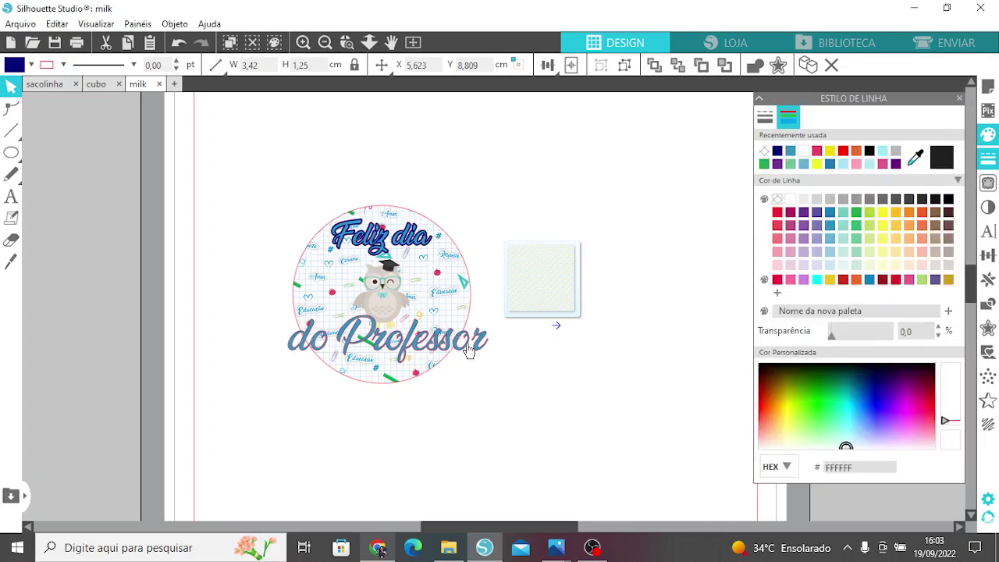
pyautogui.moveTo(479, 346); pyautogui.dragTo(522, 439)
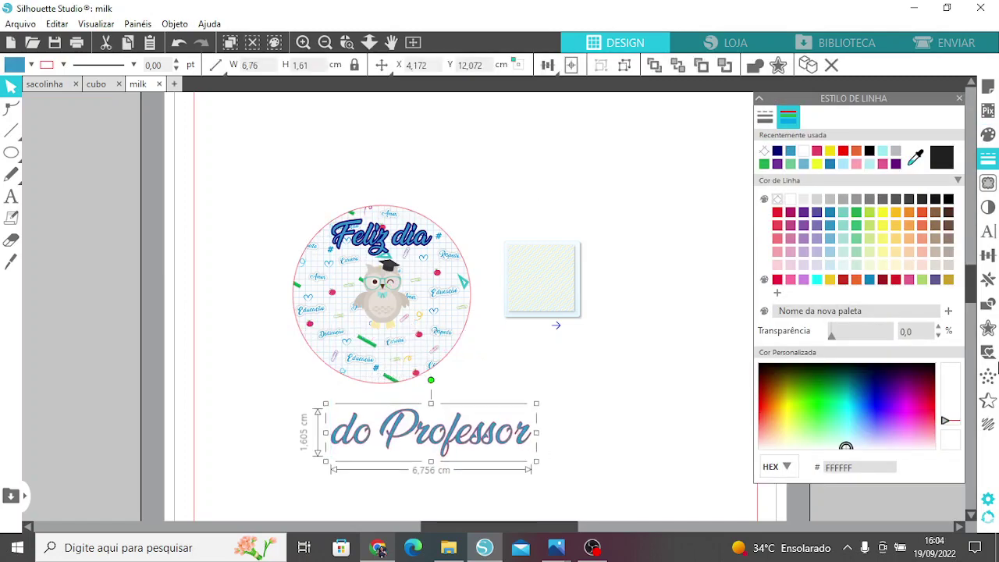
pyautogui.click(843, 151)
pyautogui.click(988, 328)
pyautogui.click(804, 135)
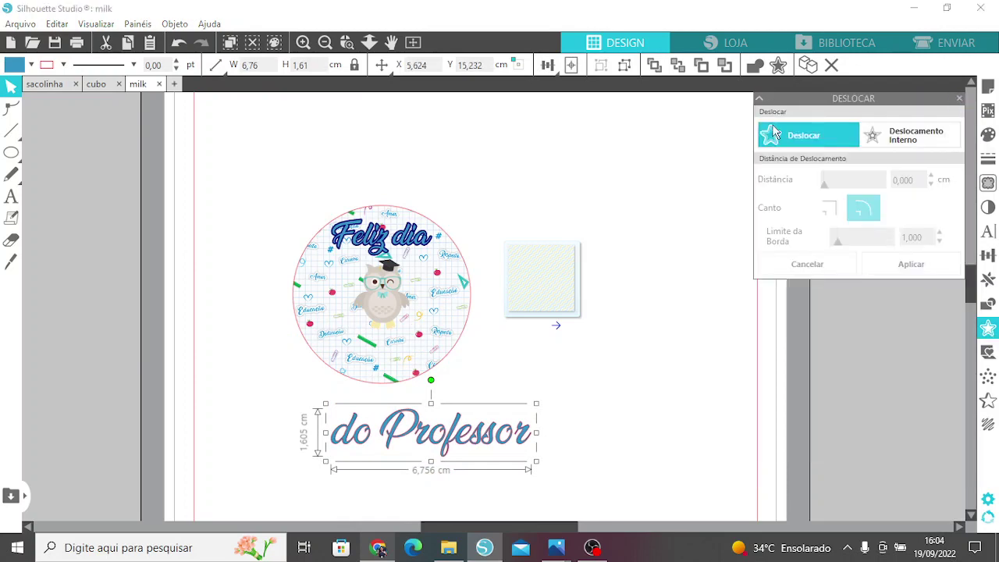
pyautogui.click(906, 264)
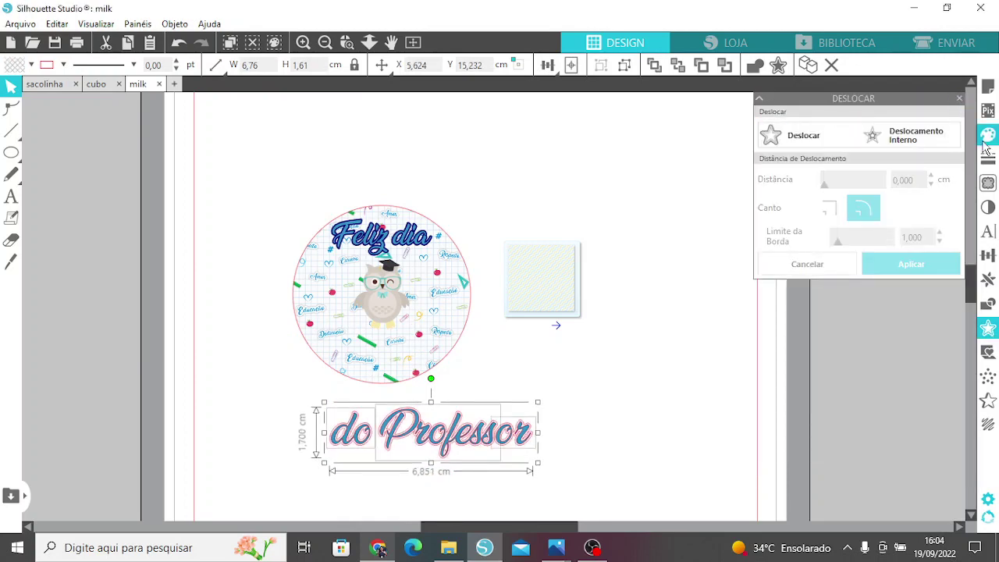
# Fill the offset around "do Professor" with the same dark blue 030076 and group it with the lettering
pyautogui.click(863, 142)
pyautogui.click(988, 134)
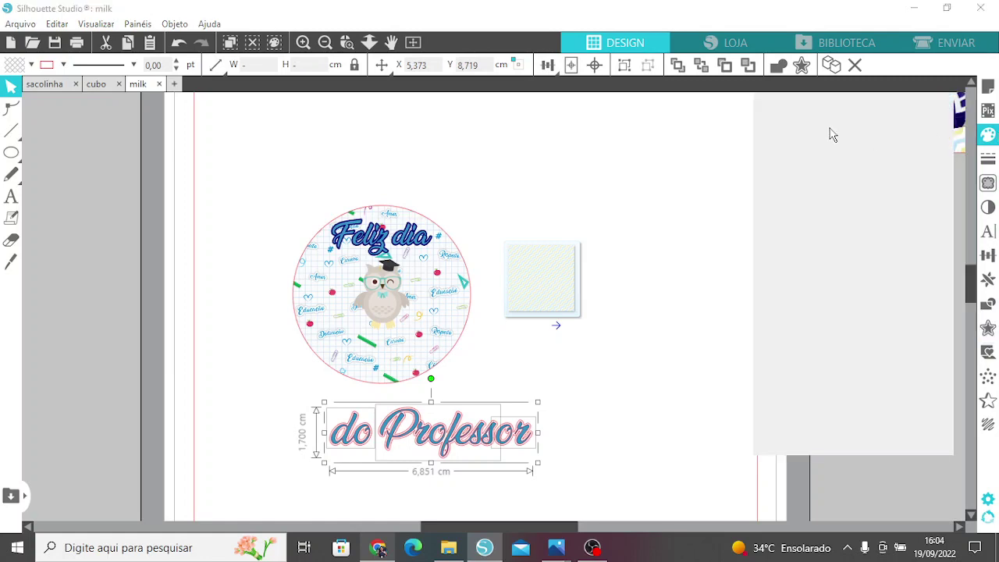
pyautogui.click(777, 152)
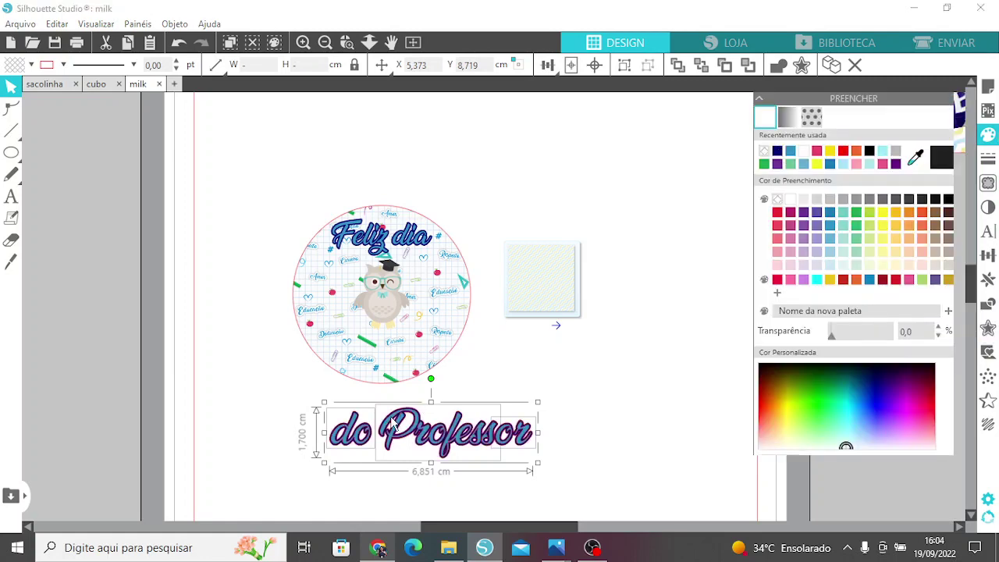
pyautogui.rightClick(434, 442)
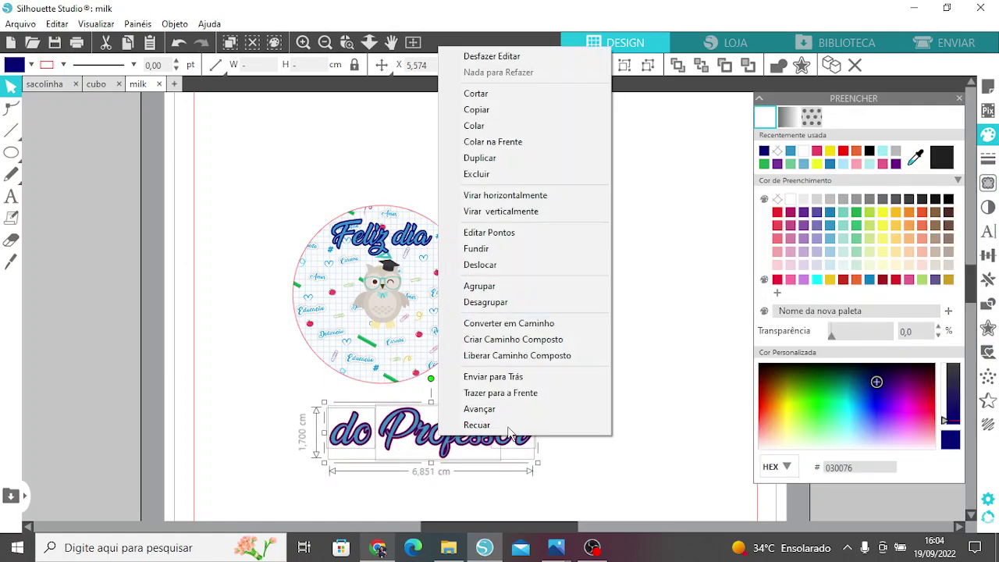
pyautogui.click(484, 286)
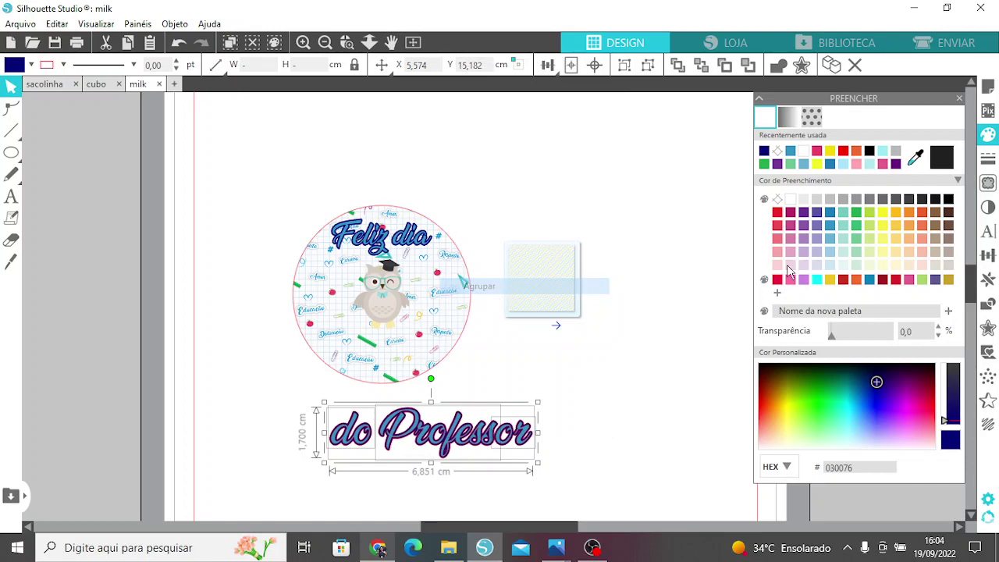
# Make the "do Professor" group's line colour transparent and fit it at about 4.4 cm wide under the owl inside the circle
pyautogui.click(988, 157)
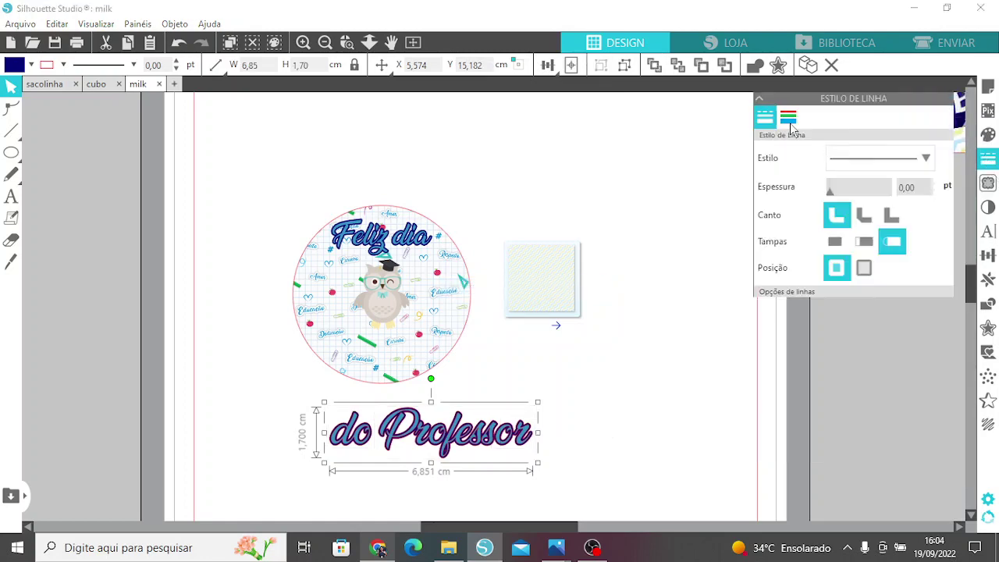
pyautogui.click(789, 122)
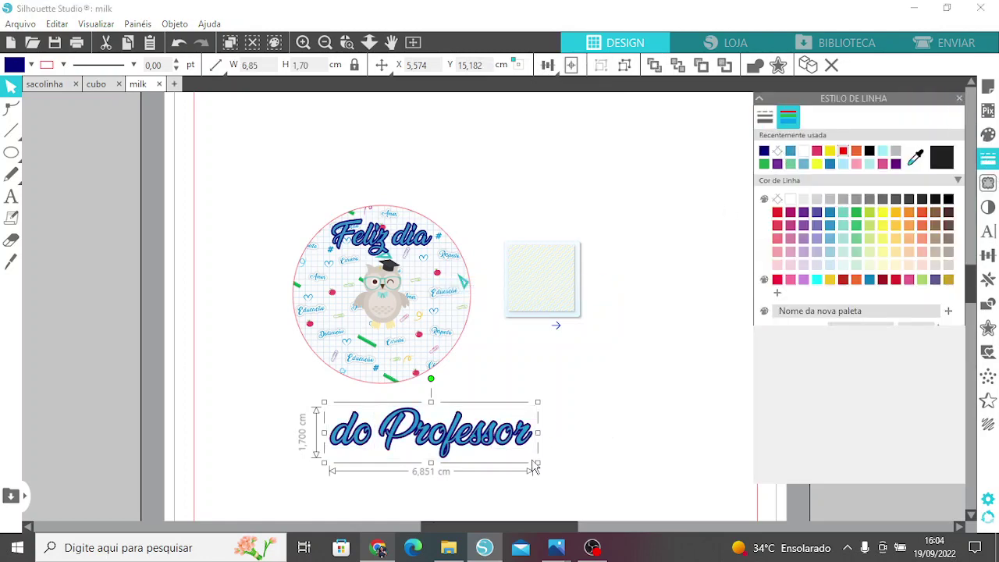
pyautogui.moveTo(535, 467); pyautogui.dragTo(431, 359)
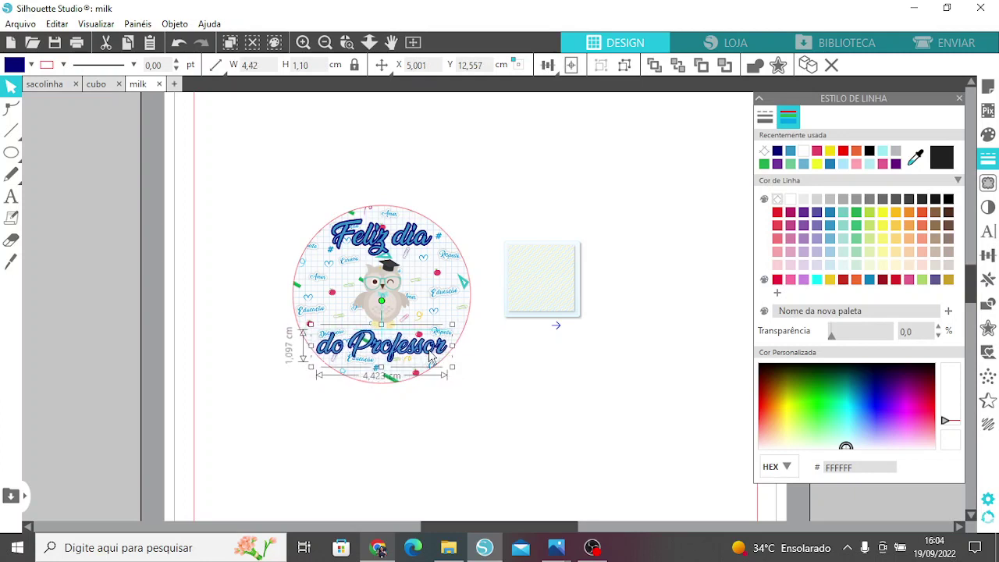
pyautogui.click(486, 370)
# Group the 6 cm circle, the owl and both lettering lines into one tag
pyautogui.moveTo(312, 192); pyautogui.dragTo(479, 401)
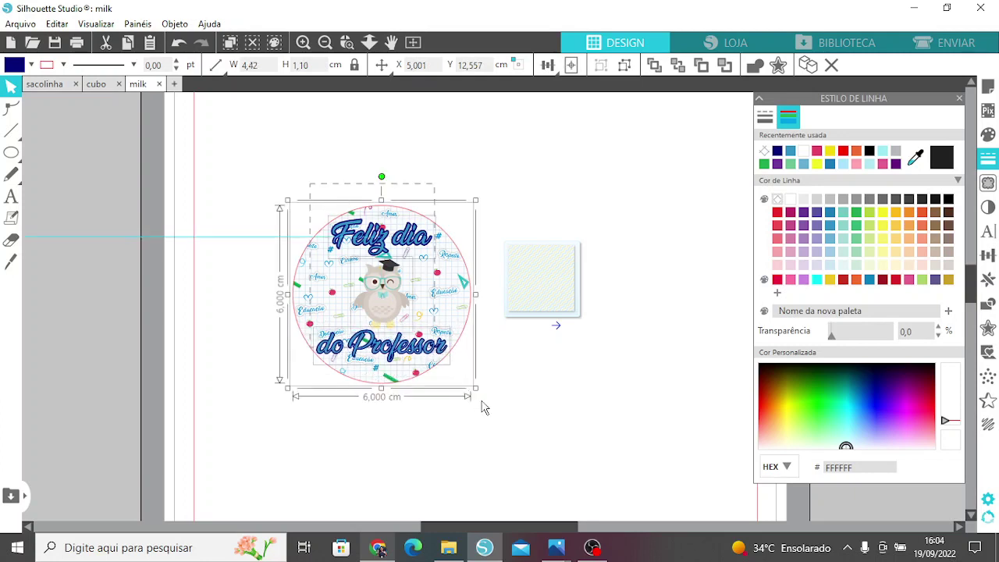
pyautogui.rightClick(400, 299)
pyautogui.click(445, 381)
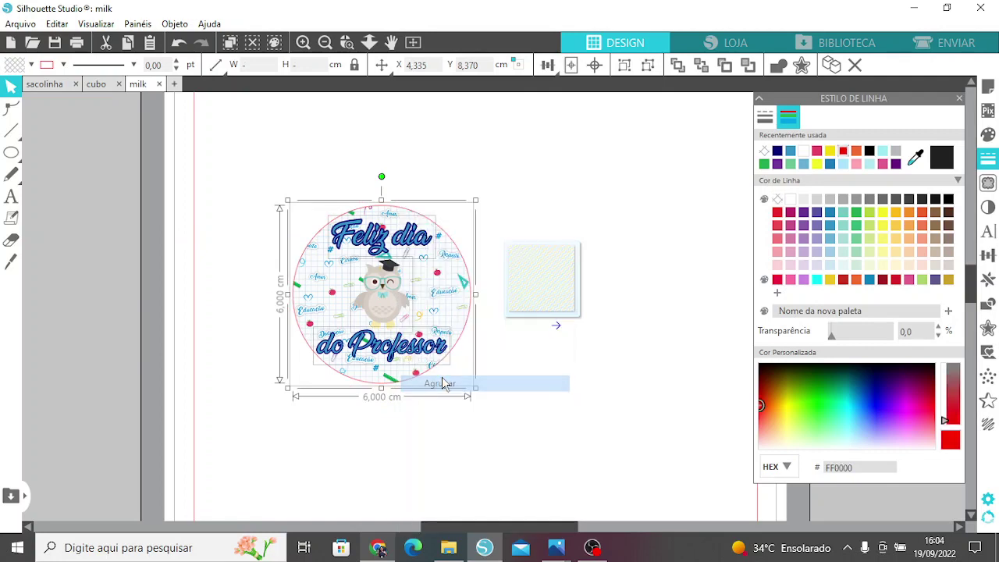
pyautogui.click(579, 419)
# Move the finished circle tag off the page, beneath the rectangular "Feliz dia dos Professores" label
pyautogui.moveTo(458, 301); pyautogui.dragTo(498, 297)
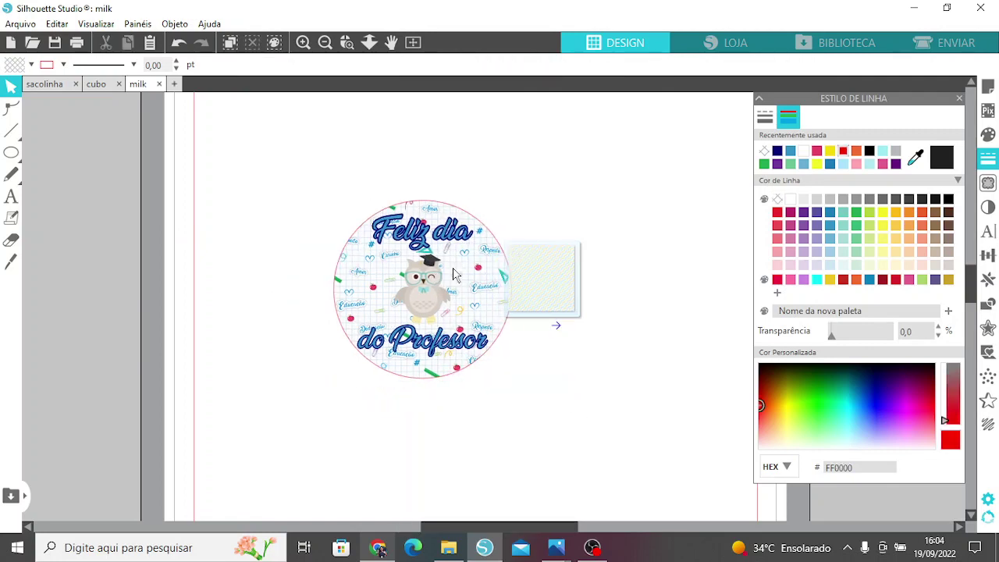
pyautogui.click(324, 42)
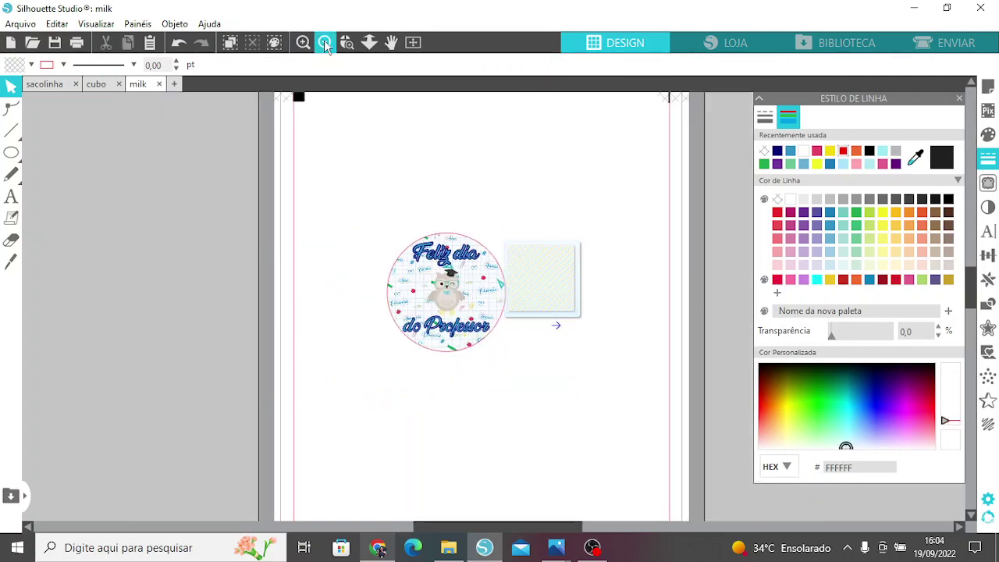
pyautogui.click(324, 43)
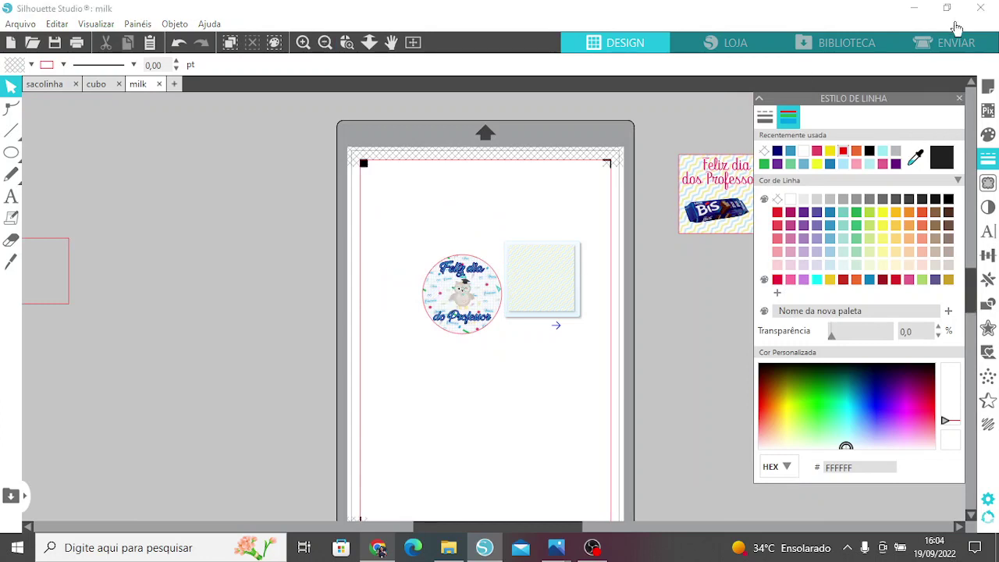
pyautogui.click(959, 99)
pyautogui.moveTo(463, 300); pyautogui.dragTo(731, 284)
pyautogui.click(821, 324)
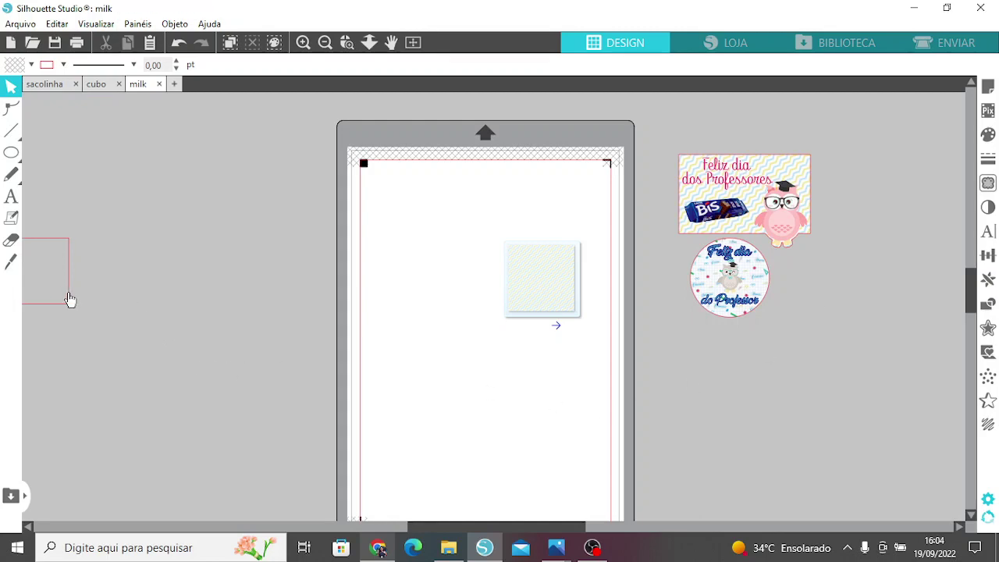
# Move the empty 5 cm square from beside the page into the page's upper area, left of centre
pyautogui.moveTo(70, 299); pyautogui.dragTo(451, 320)
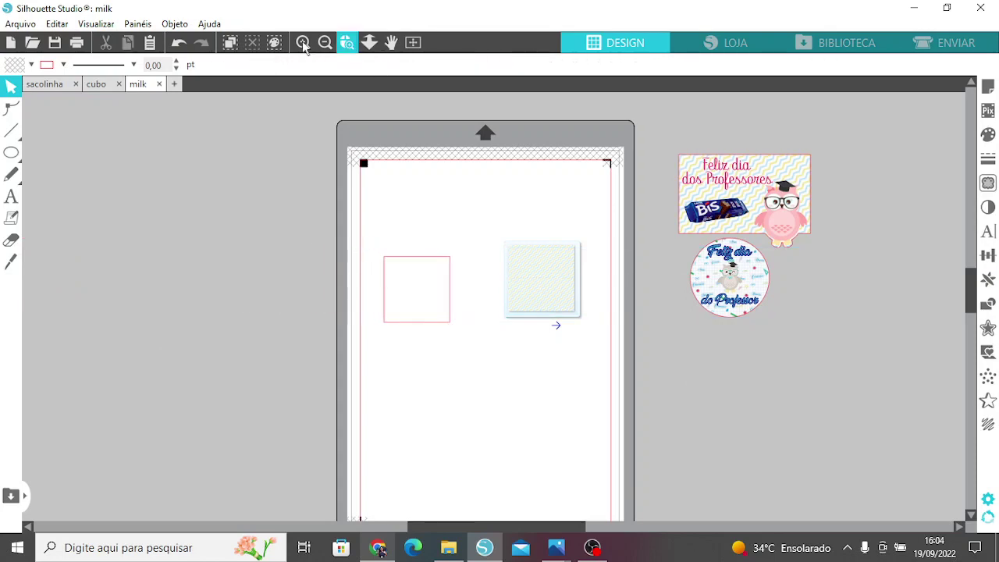
pyautogui.click(303, 43)
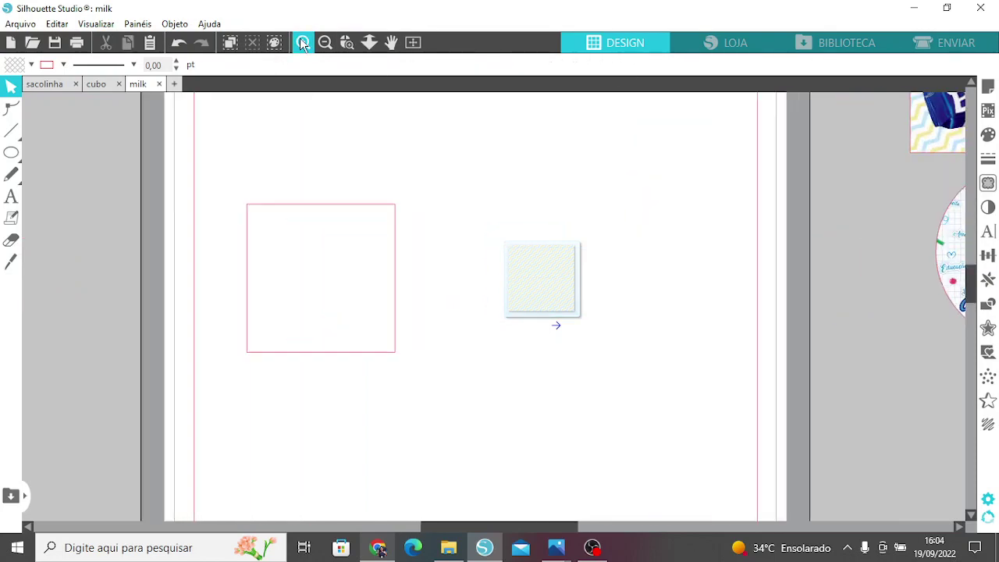
pyautogui.moveTo(387, 206); pyautogui.dragTo(434, 207)
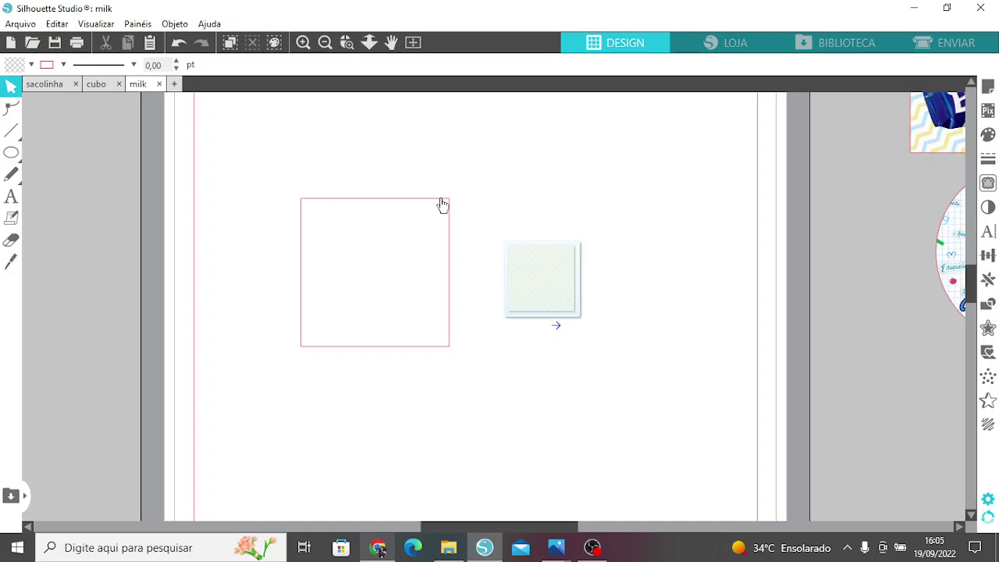
pyautogui.click(443, 204)
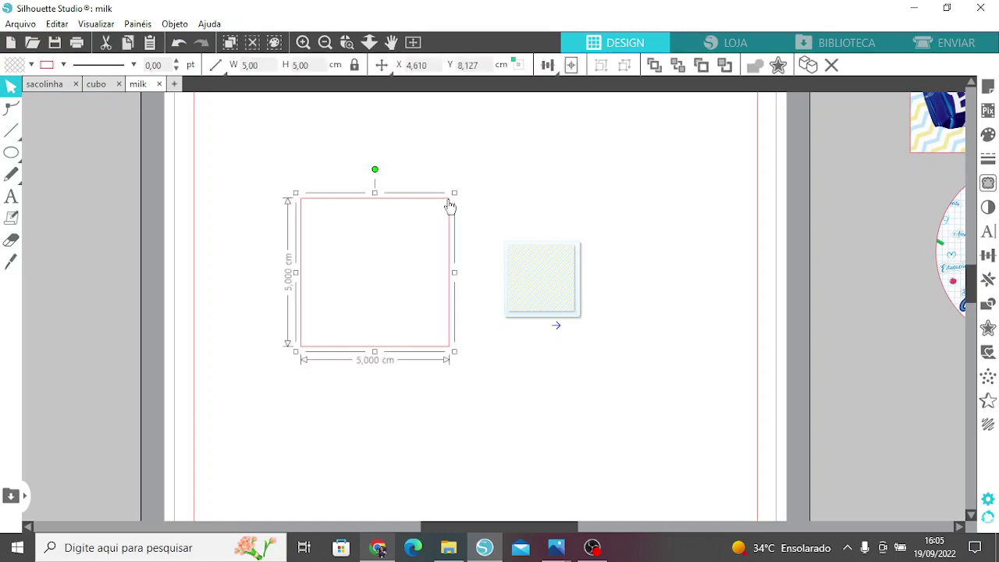
pyautogui.click(517, 196)
pyautogui.click(325, 42)
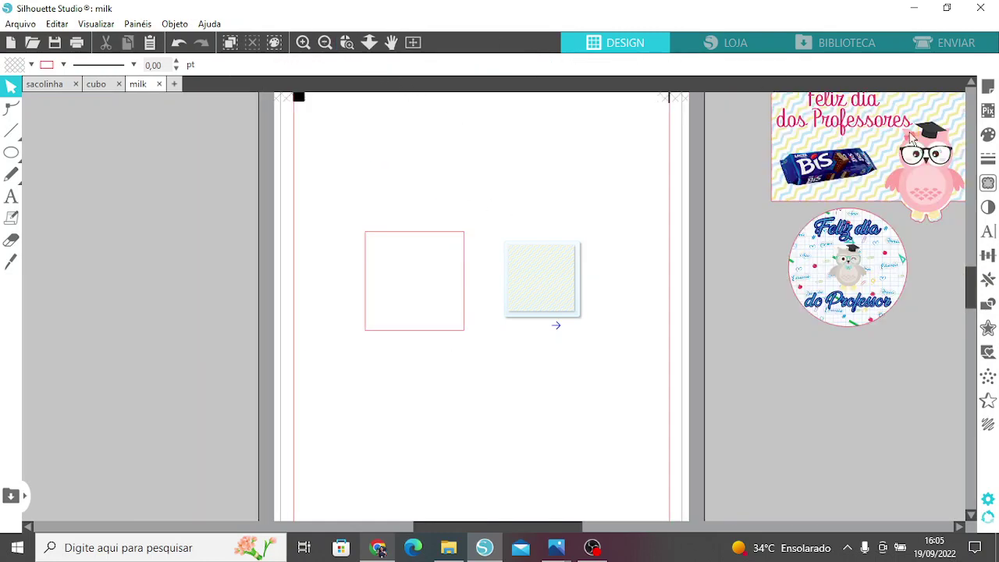
pyautogui.click(304, 43)
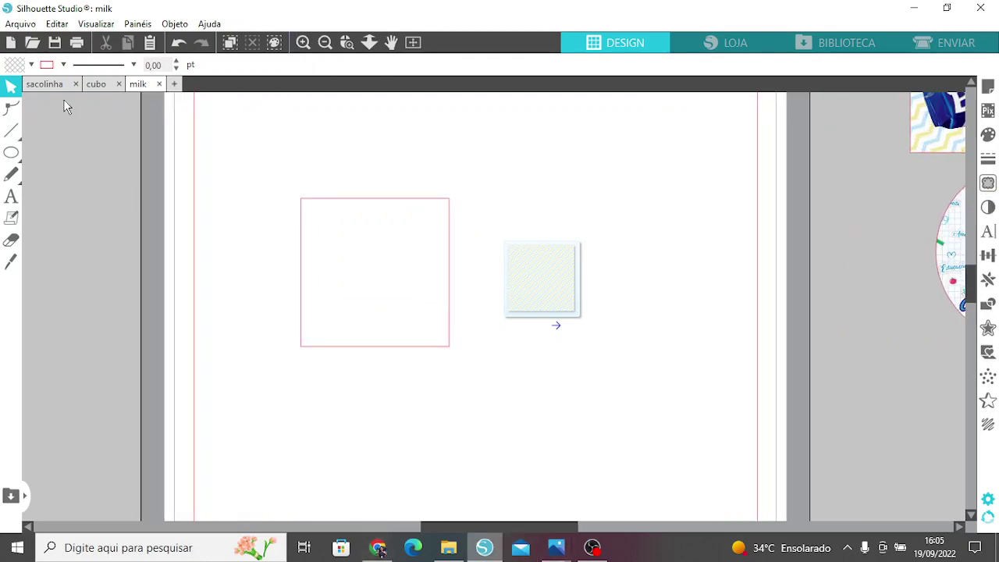
# Merge picture 9, the pencil cup, from the professores folder into the milk design
pyautogui.hotkey('alt', 'a')
pyautogui.click(42, 117)
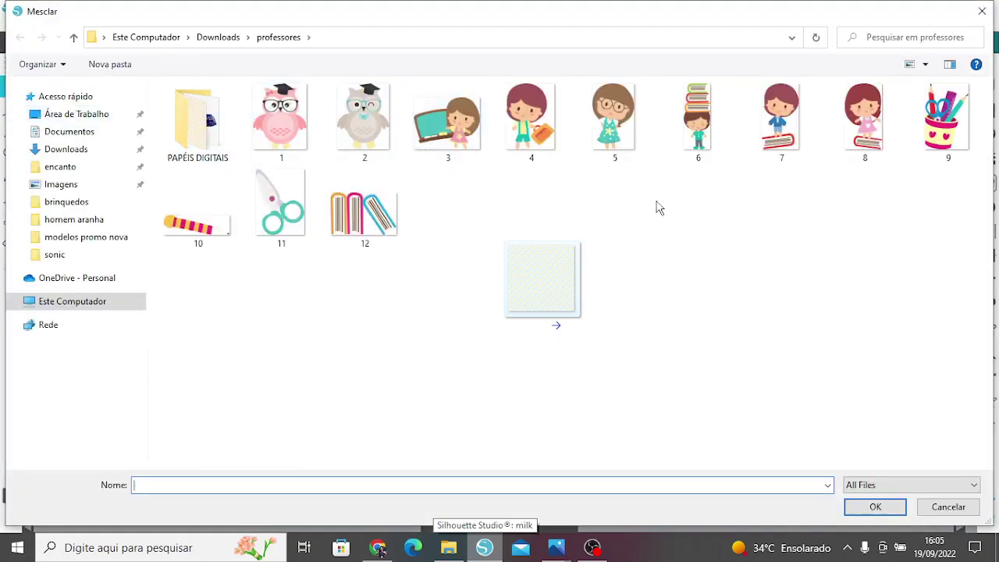
pyautogui.click(959, 146)
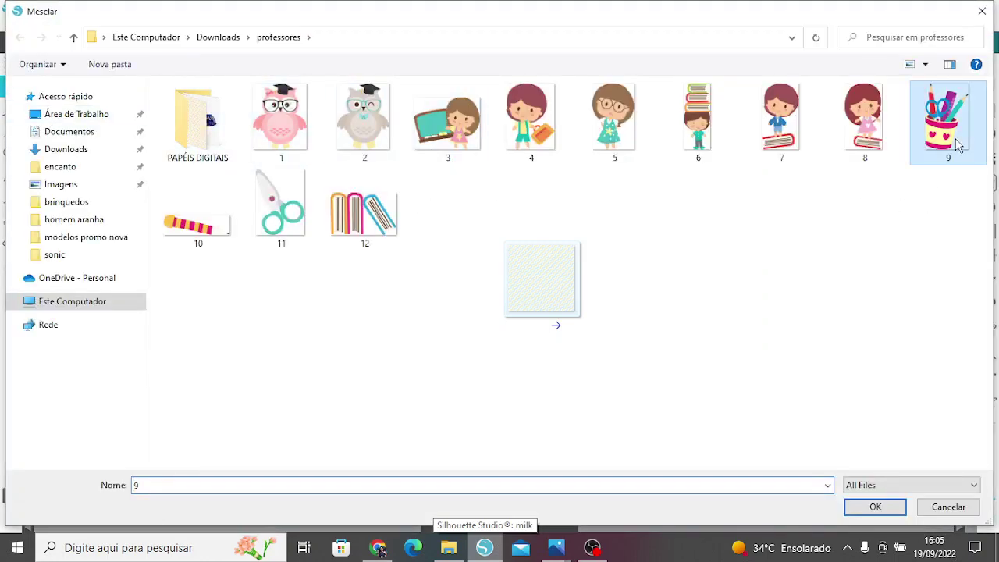
pyautogui.click(882, 507)
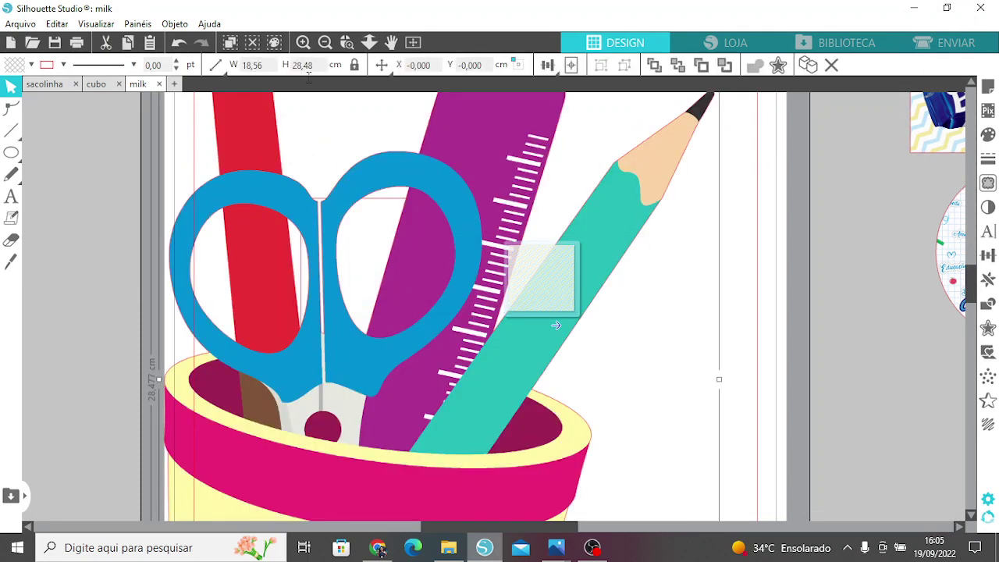
# Set the pencil cup's height to 4 cm and place it over the square's lower-right corner
pyautogui.moveTo(316, 66); pyautogui.dragTo(268, 64)
pyautogui.write('4')
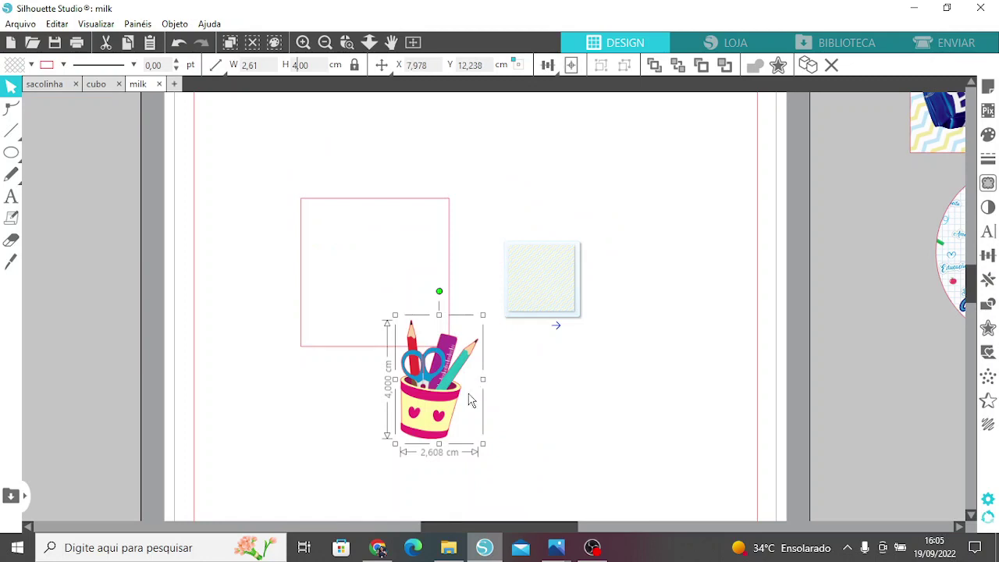
pyautogui.moveTo(418, 422); pyautogui.dragTo(432, 341)
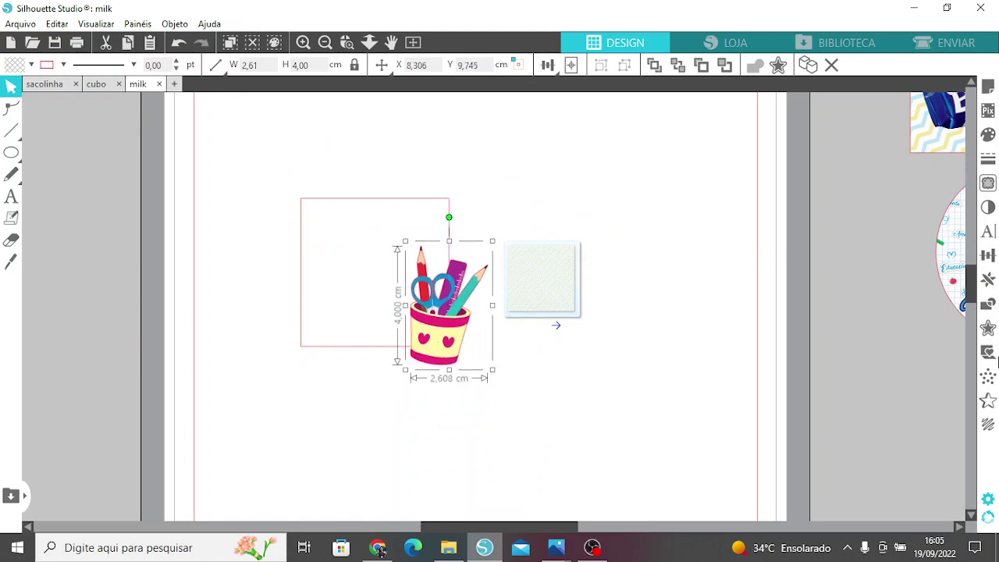
# Create a rounded outward offset of 0.1 cm around the pencil cup
pyautogui.click(988, 328)
pyautogui.click(820, 141)
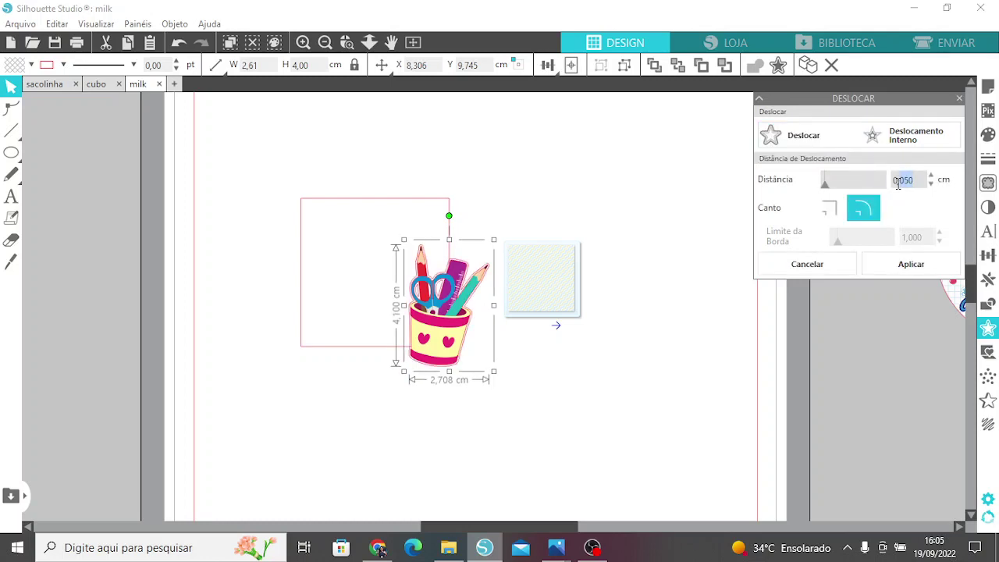
pyautogui.write('1')
pyautogui.click(931, 270)
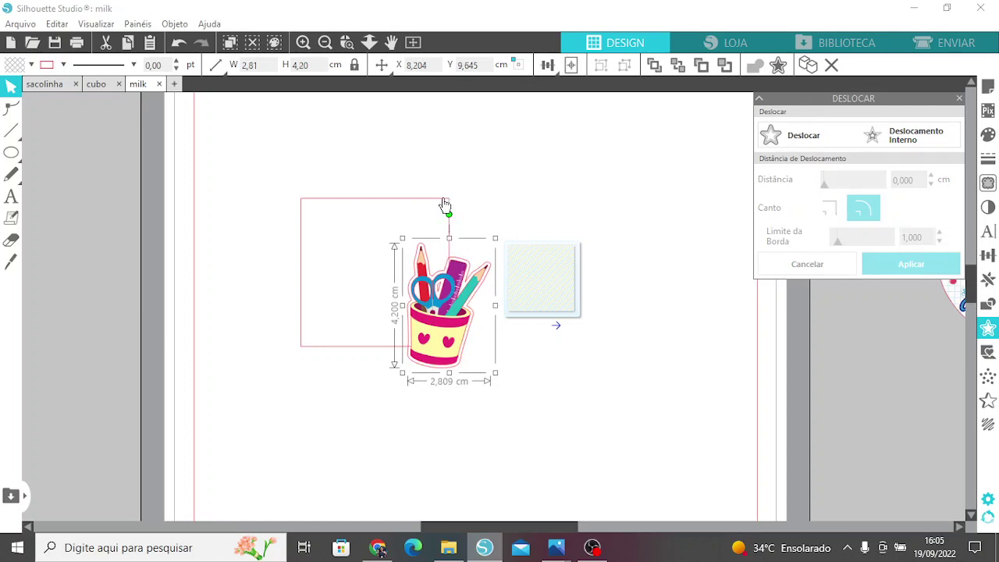
# Weld the pencil cup's offset outline with the 5 cm square into one tag shape
pyautogui.keyDown('shift'); pyautogui.click(444, 202); pyautogui.keyUp('shift')
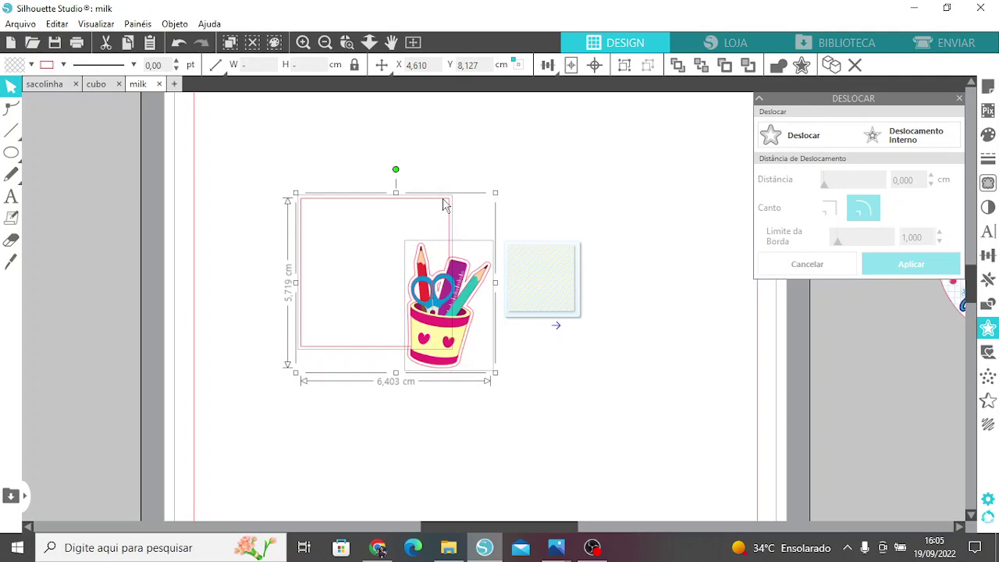
pyautogui.rightClick(444, 204)
pyautogui.click(503, 362)
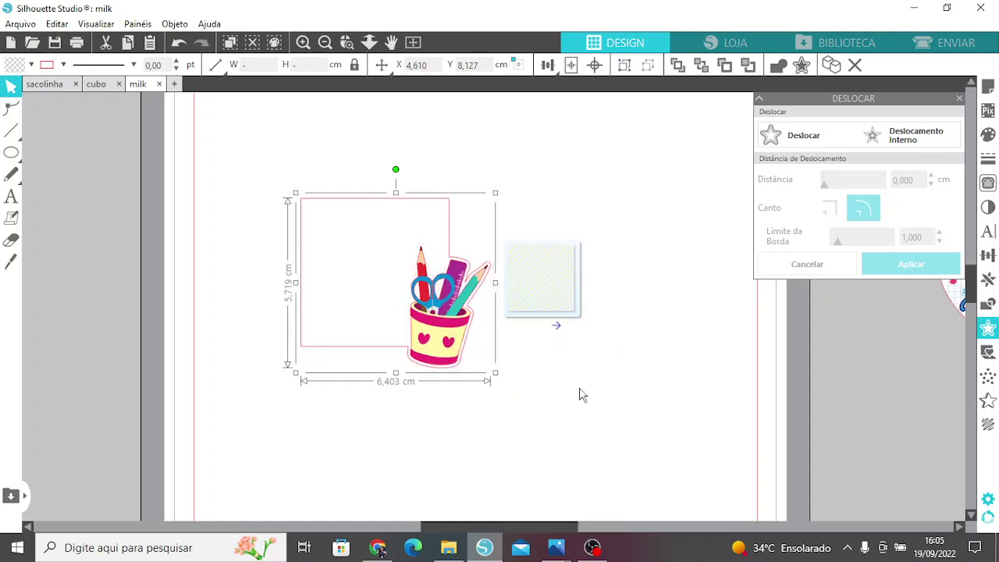
pyautogui.click(579, 394)
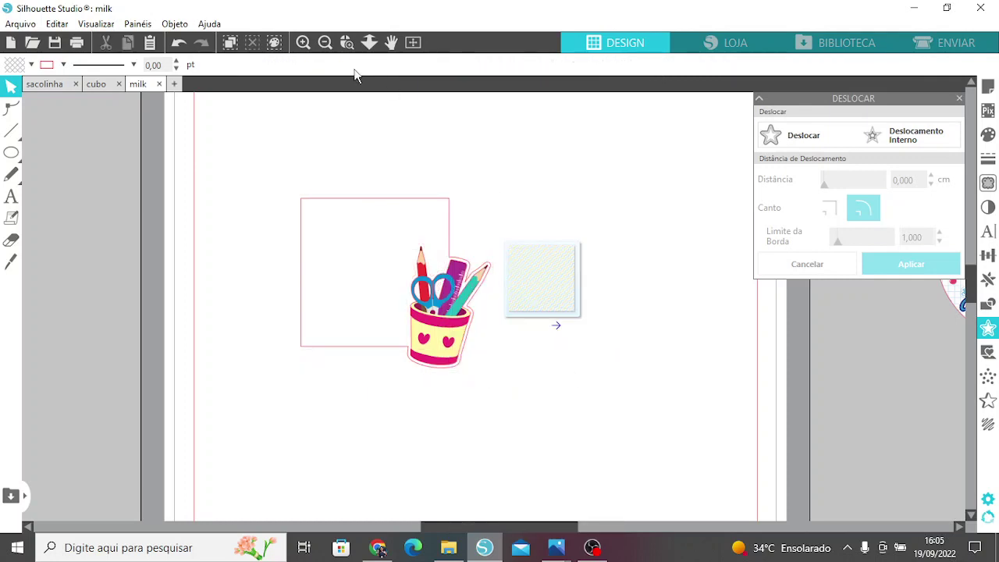
# Fill the welded tag shape with digital paper 9, the handwritten-words pattern, from the PAPÉIS DIGITAIS folder
pyautogui.click(305, 42)
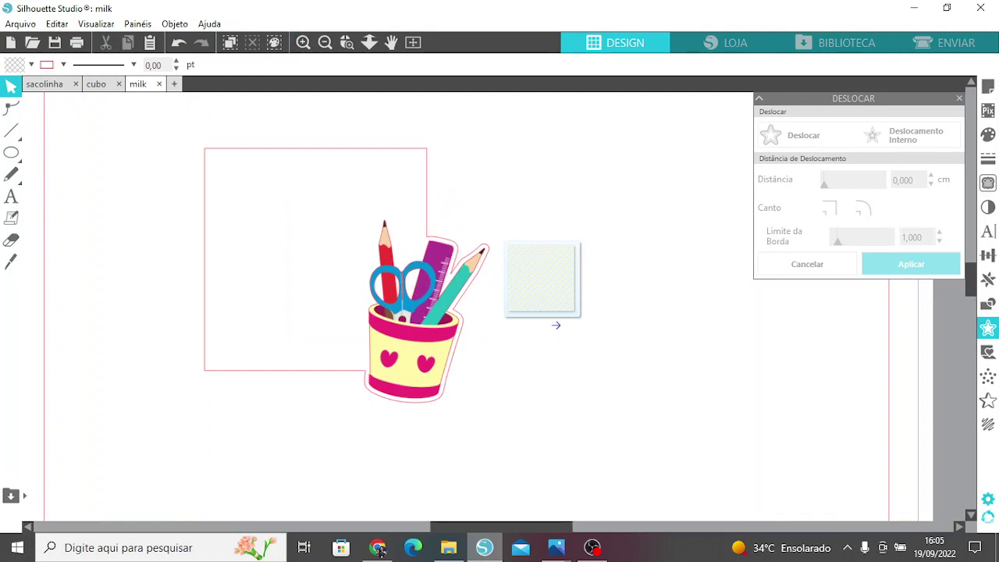
pyautogui.click(449, 547)
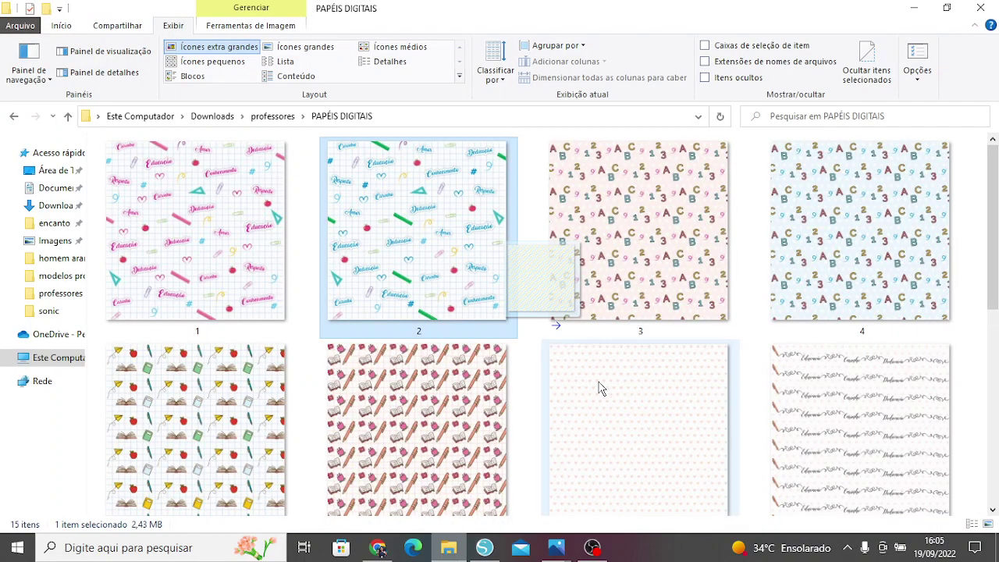
pyautogui.scroll(-3, 993, 375)
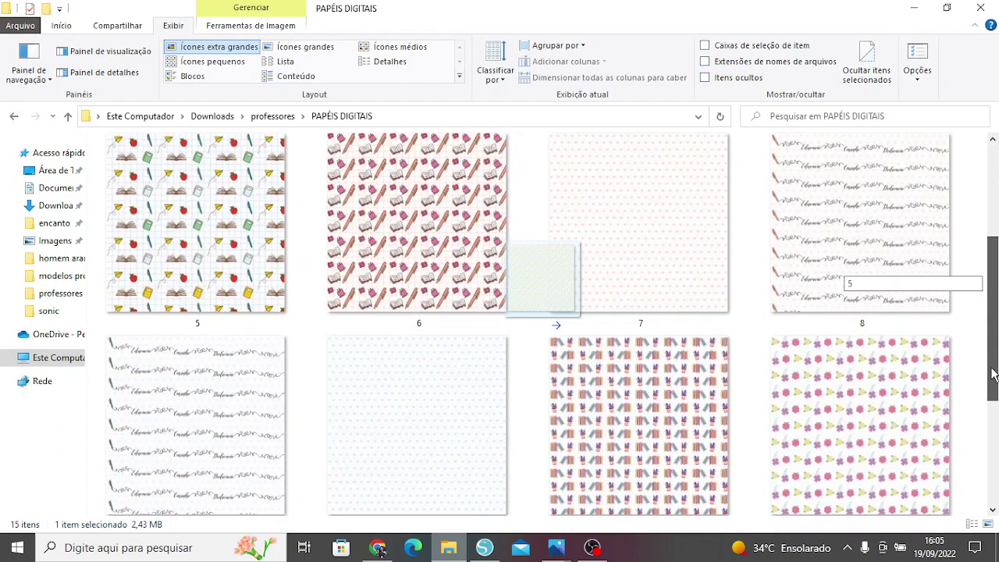
pyautogui.scroll(-4, 993, 390)
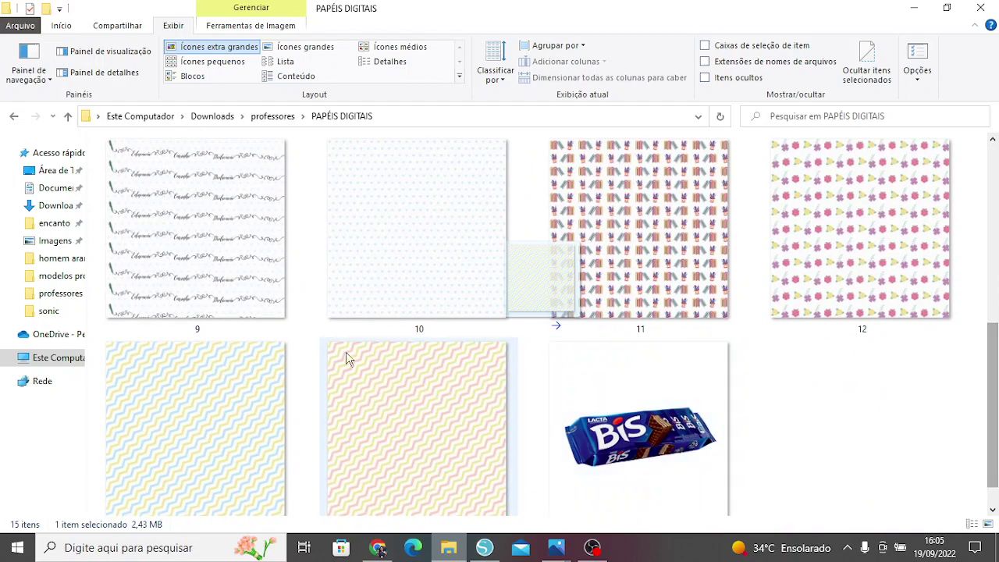
pyautogui.moveTo(227, 226); pyautogui.dragTo(331, 342)
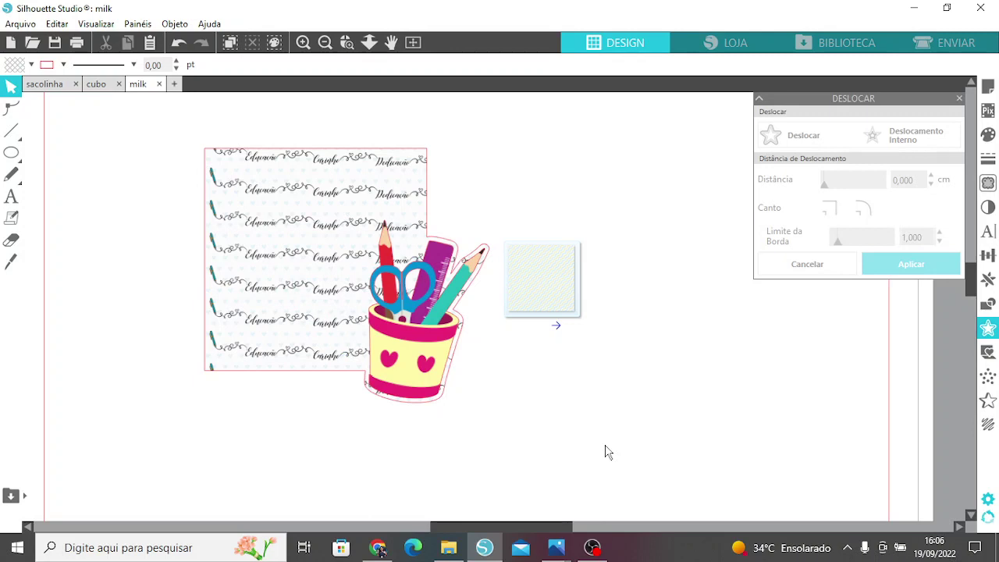
# Add an Arial 72 pt text starting with "Nosso agradecimet" beside the pencil-cup tag
pyautogui.click(11, 196)
pyautogui.click(587, 427)
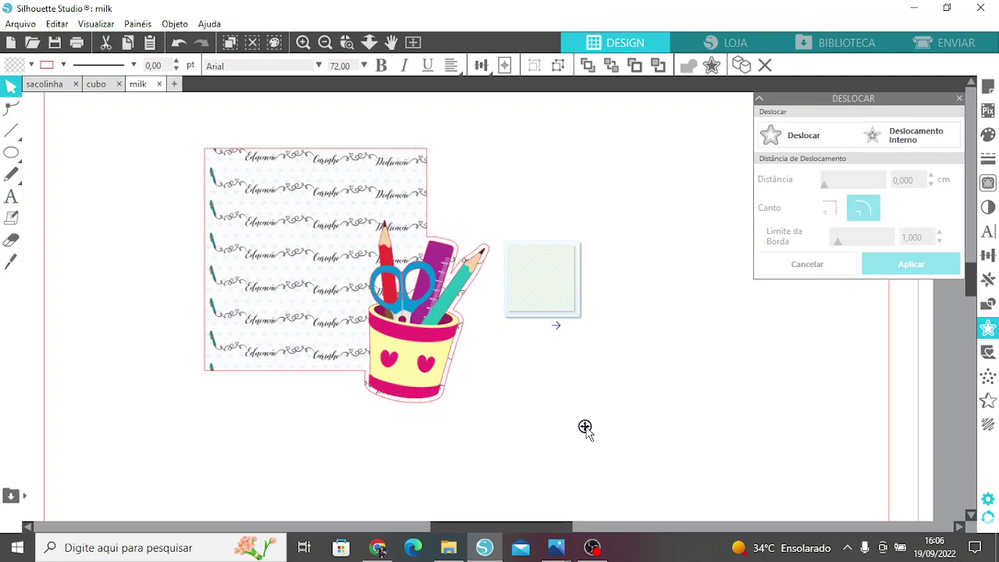
pyautogui.write('3')
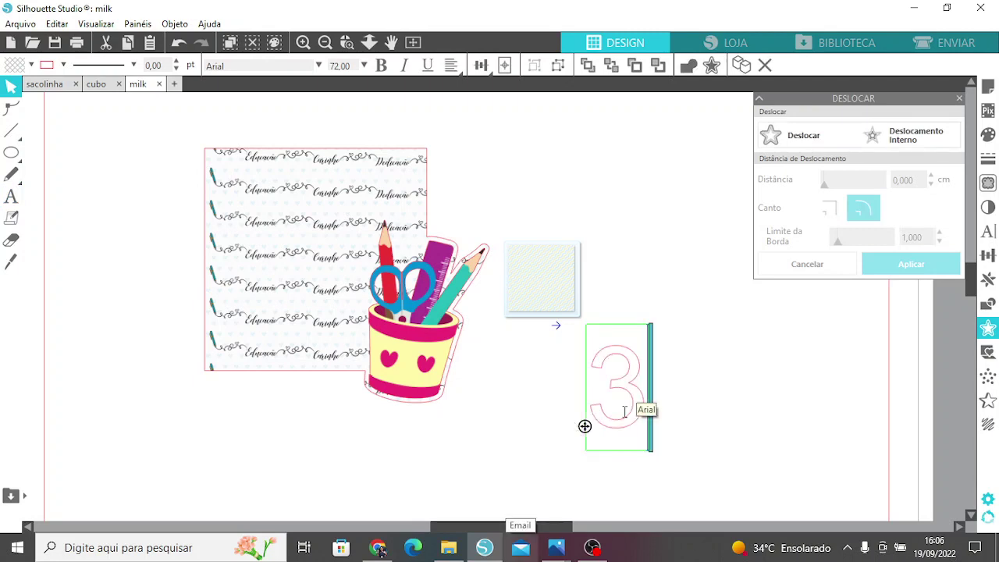
pyautogui.write('N')
pyautogui.press('BackSpace')
pyautogui.press('BackSpace')
pyautogui.write('N')
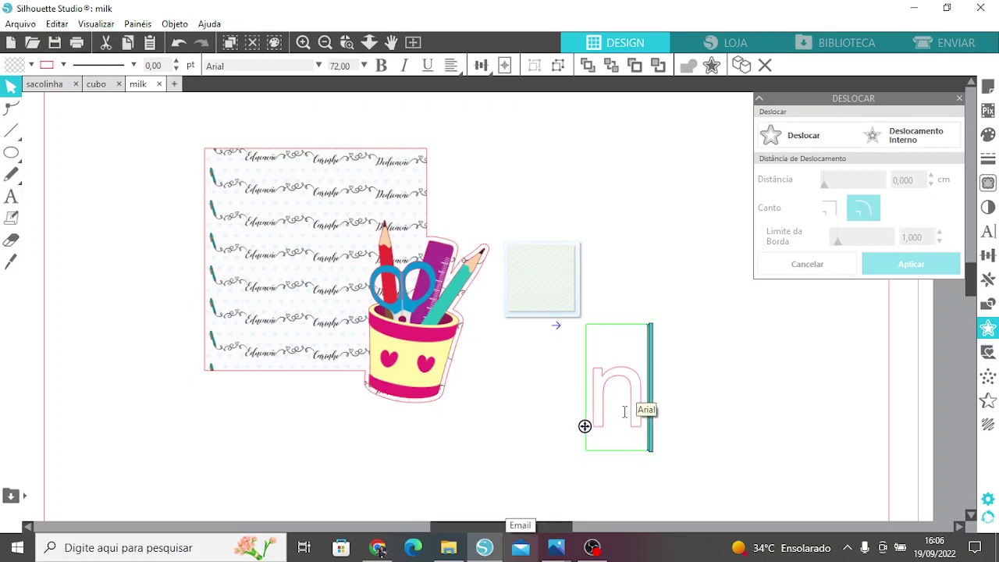
pyautogui.write('osso a')
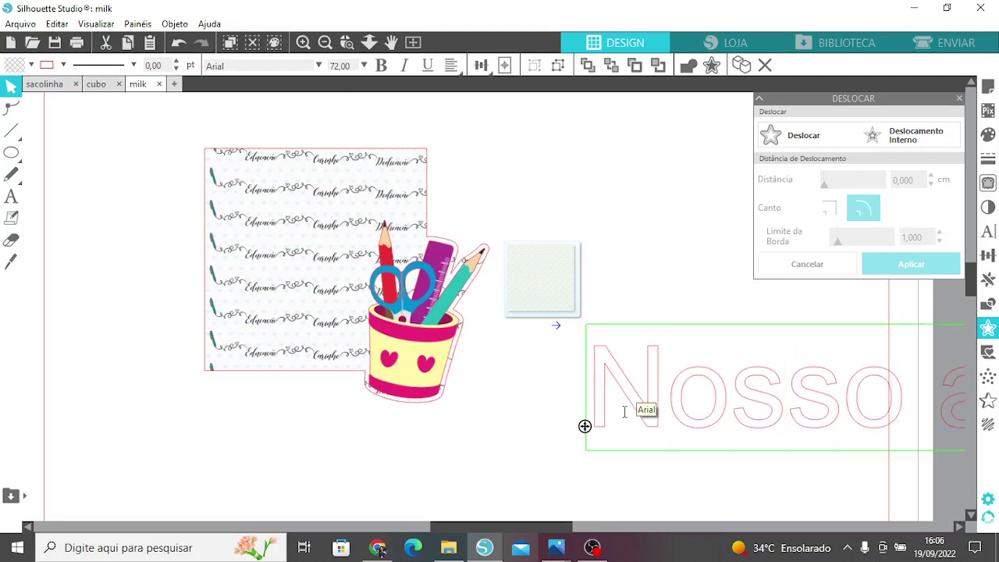
# Move the text beneath the pencil-cup tag and complete it as "Nosso agradecimeto por repartir seu conhecimento.", with a line break before "por"
pyautogui.click(326, 42)
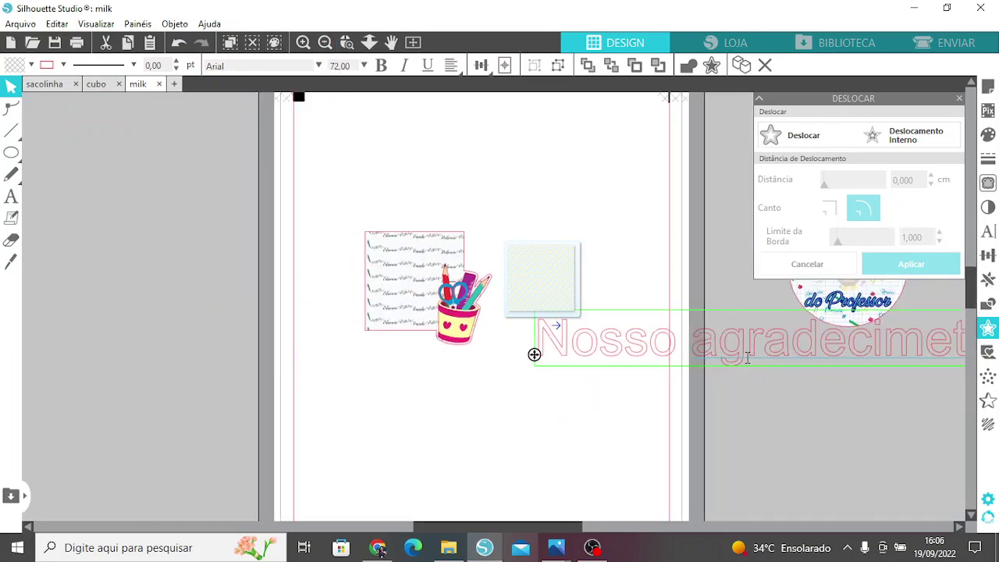
pyautogui.moveTo(739, 362); pyautogui.dragTo(524, 404)
pyautogui.doubleClick(727, 405)
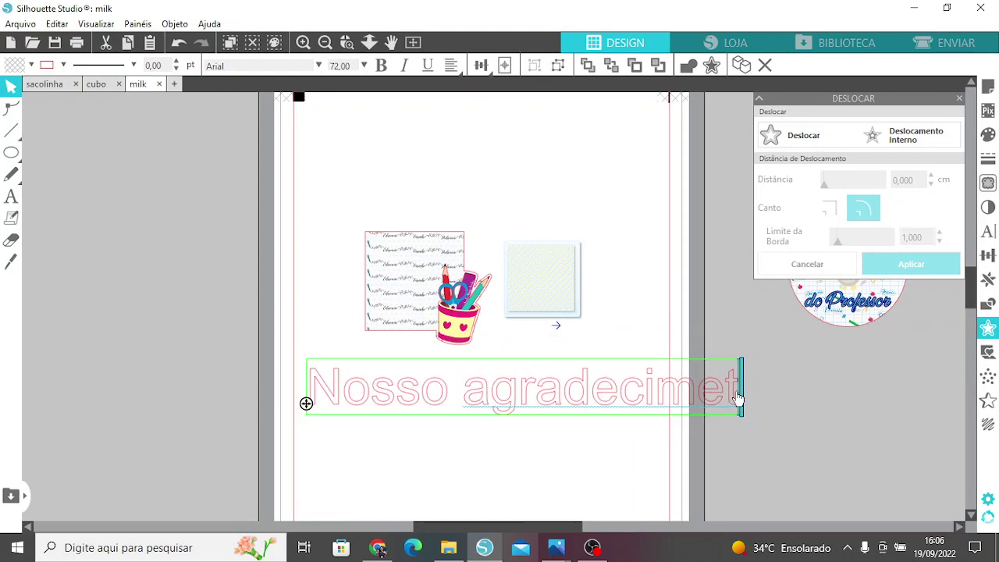
pyautogui.write('o')
pyautogui.press('Return')
pyautogui.write('p')
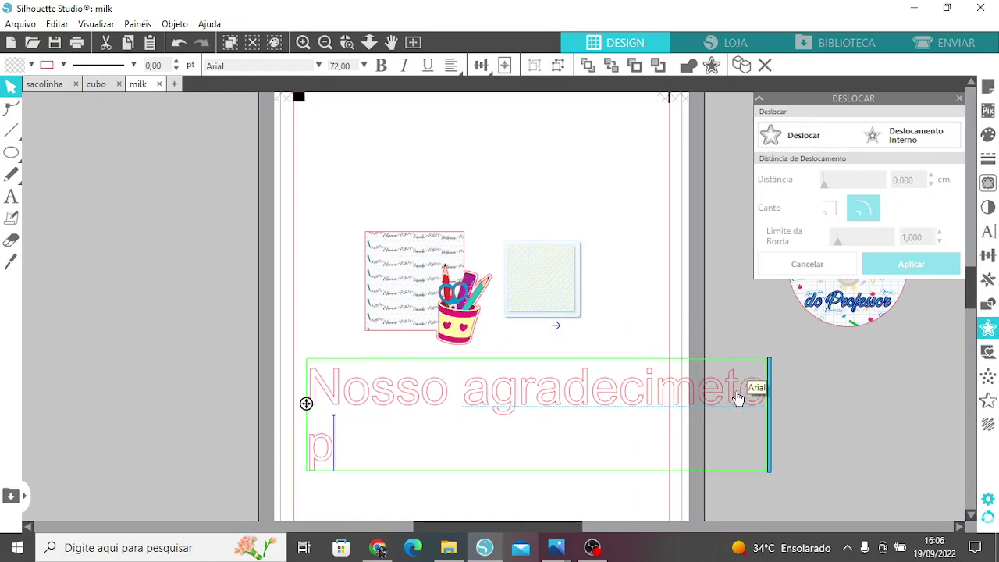
pyautogui.write('or repartir')
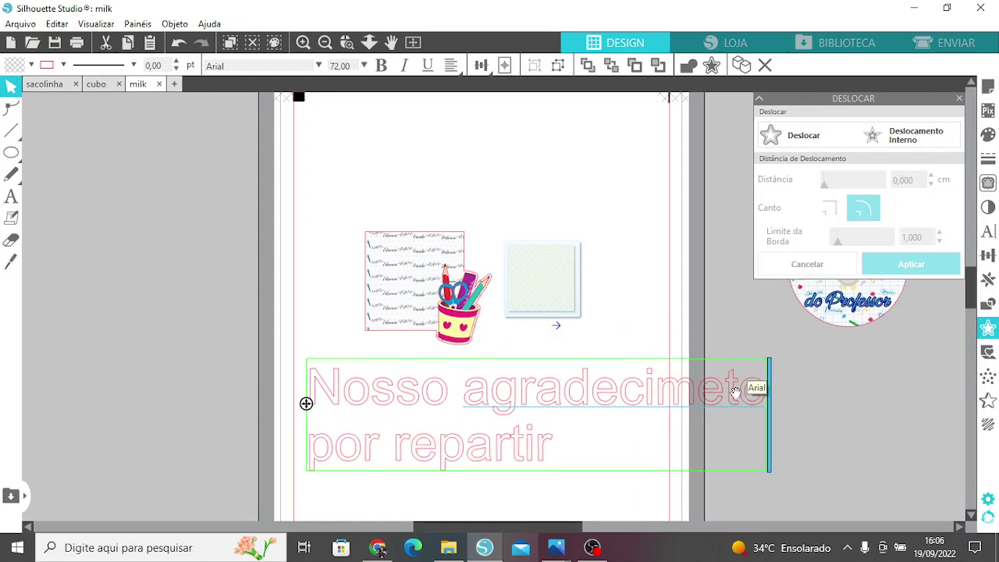
pyautogui.write(' seu conheimr')
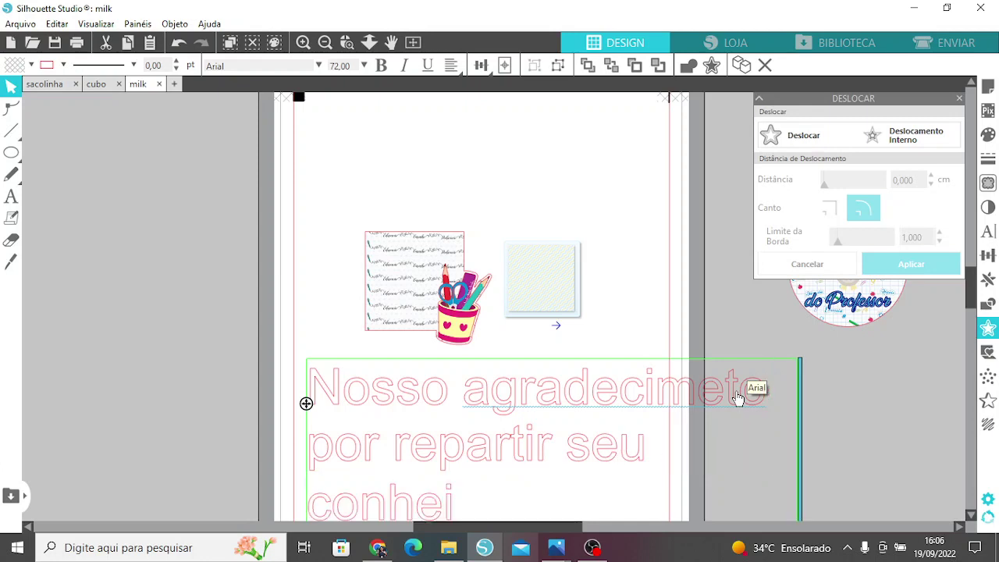
pyautogui.press('BackSpace')
pyautogui.press('BackSpace')
pyautogui.press('BackSpace')
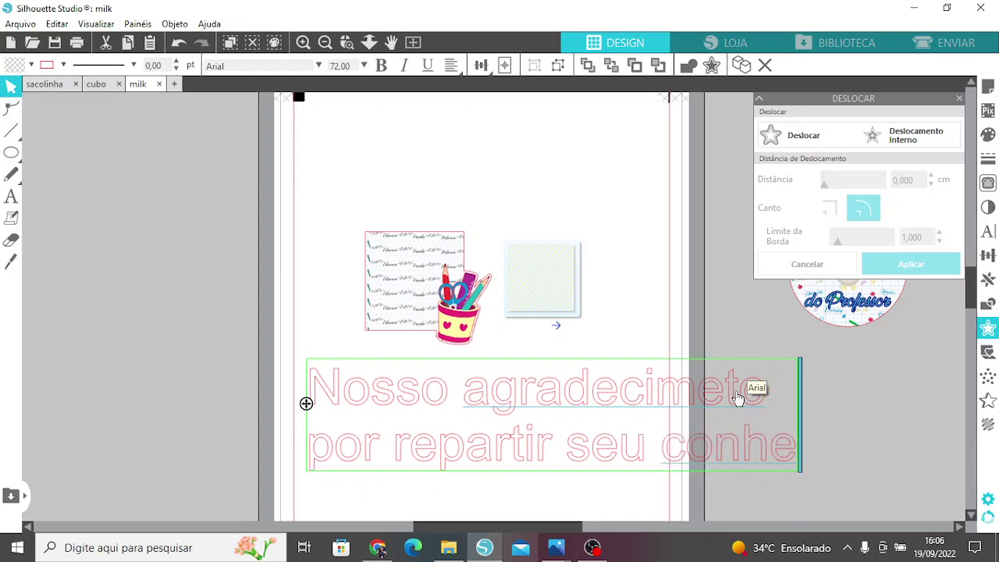
pyautogui.write('cimento.')
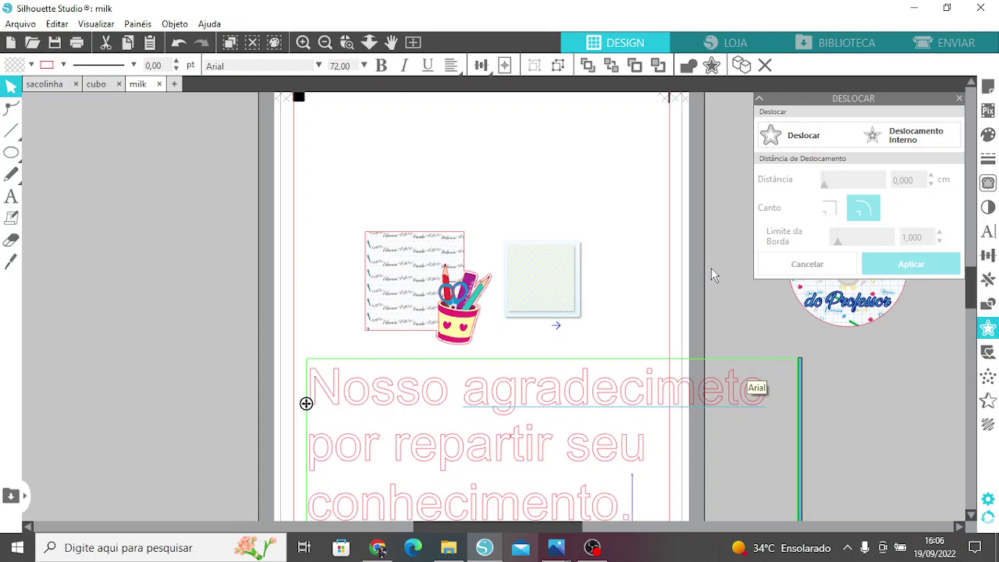
pyautogui.press('Escape')
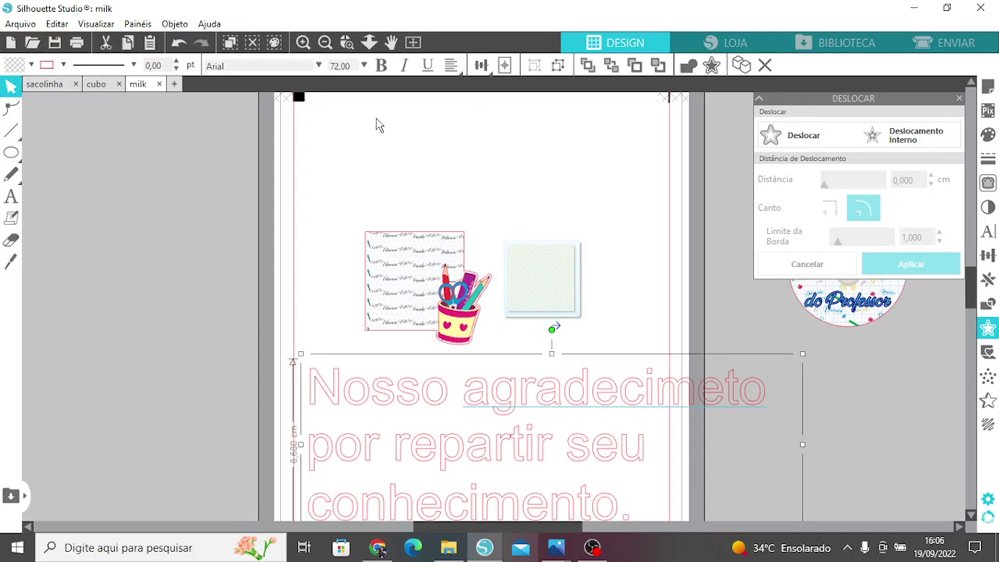
# Fill the thank-you text with solid red
pyautogui.click(988, 135)
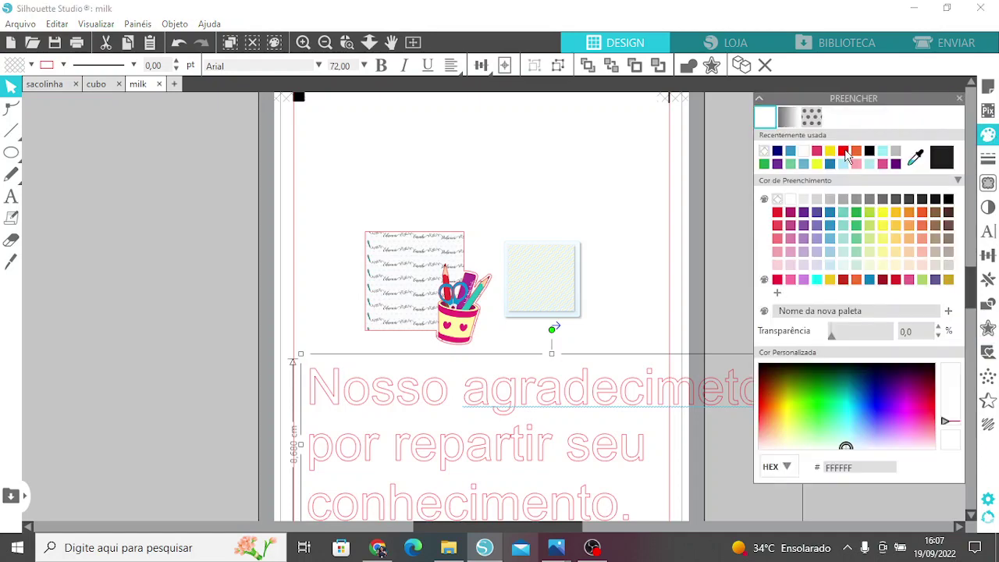
pyautogui.click(844, 150)
pyautogui.click(977, 155)
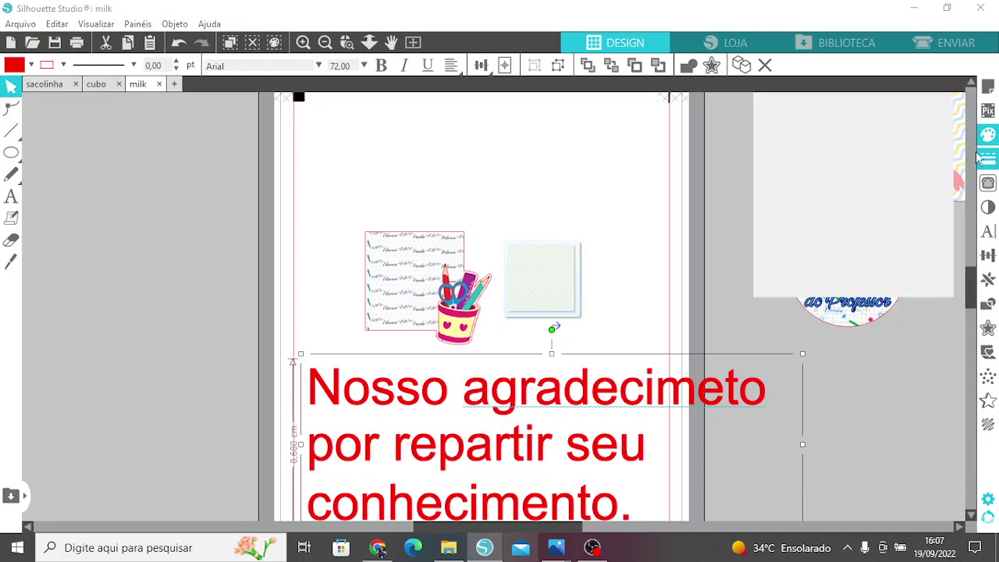
pyautogui.click(790, 117)
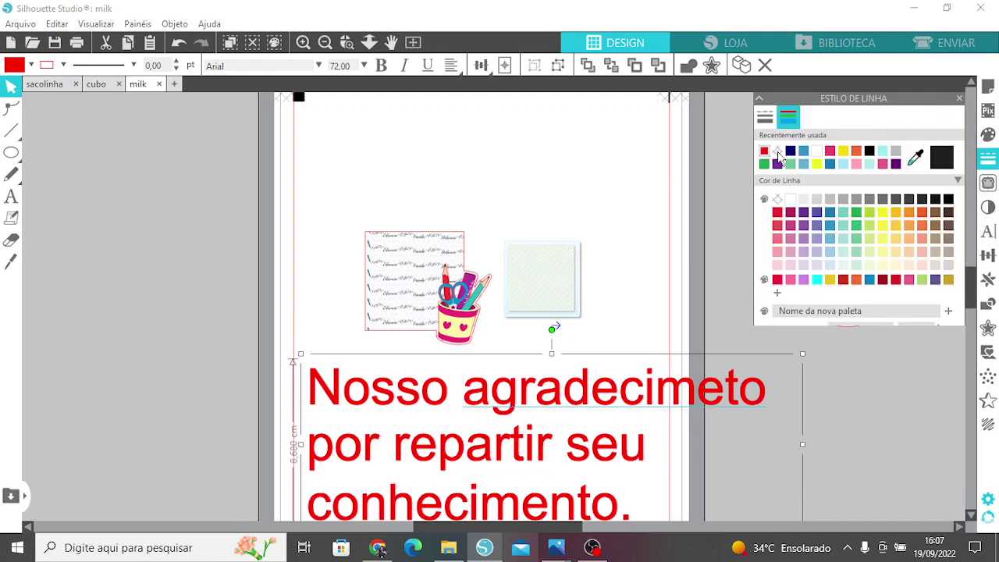
# Set the thank-you text's font to Annamellia
pyautogui.click(988, 235)
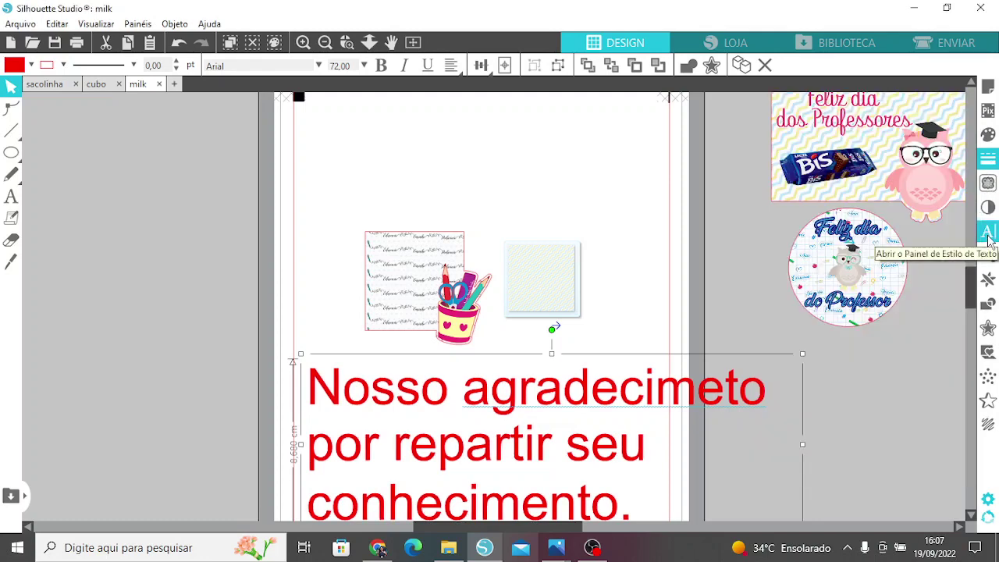
pyautogui.scroll(-4, 874, 288)
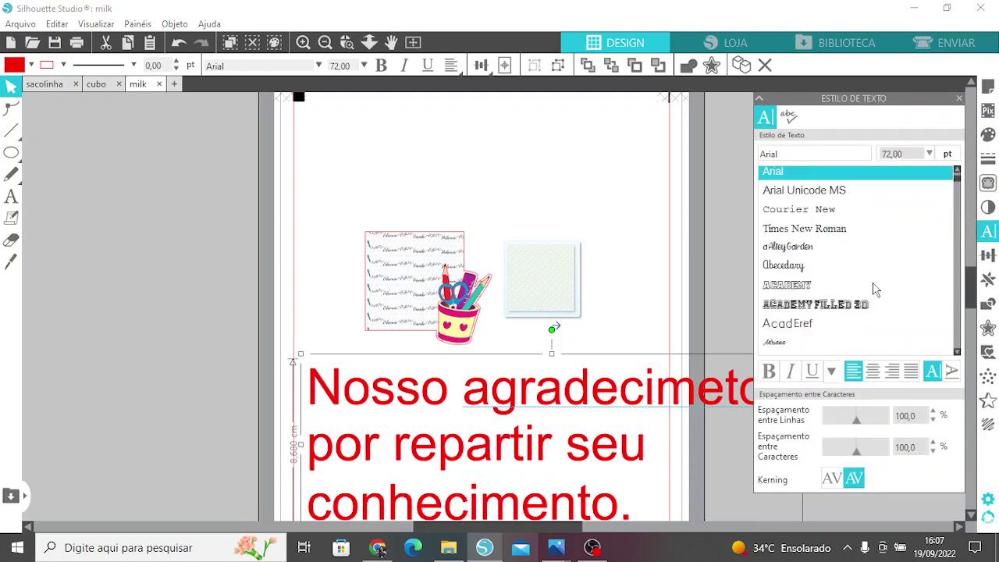
pyautogui.scroll(-2, 875, 289)
pyautogui.scroll(-2, 874, 295)
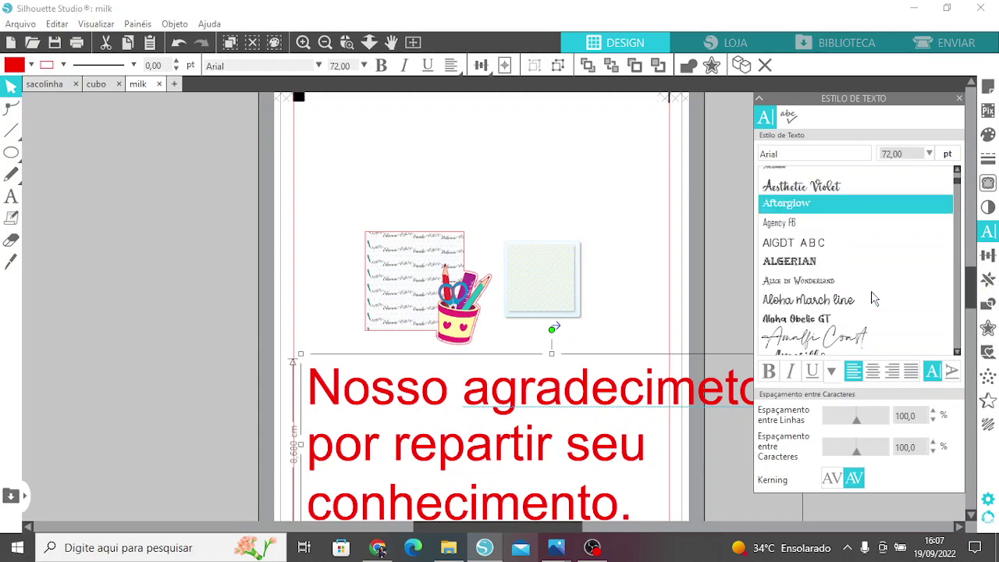
pyautogui.scroll(-2, 873, 303)
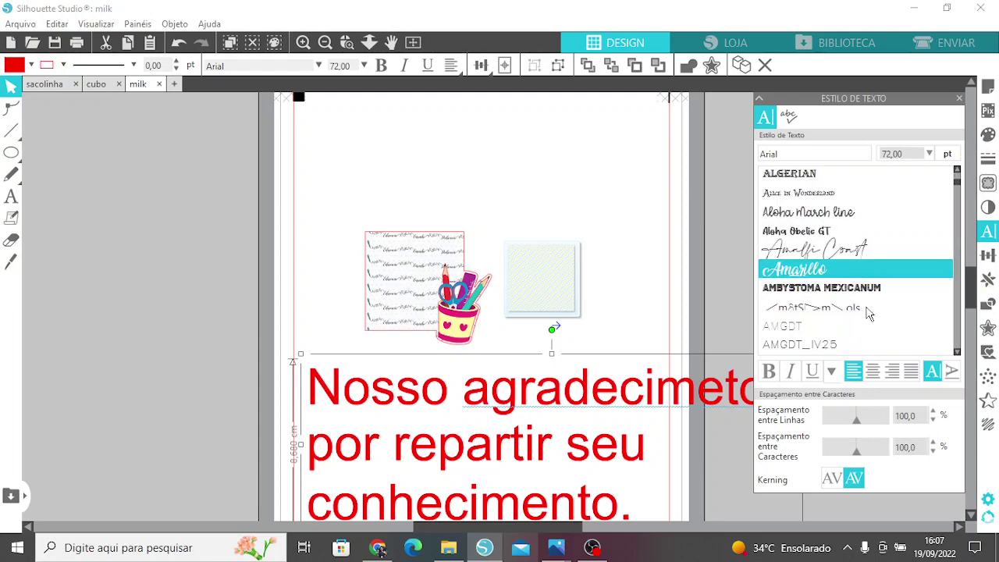
pyautogui.scroll(-3, 870, 309)
pyautogui.click(830, 265)
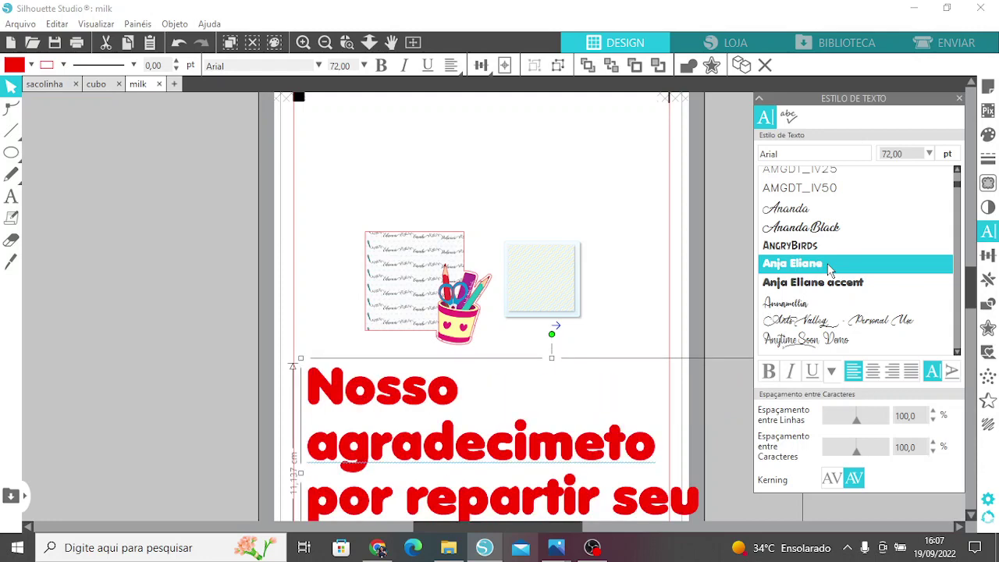
pyautogui.scroll(-1, 830, 268)
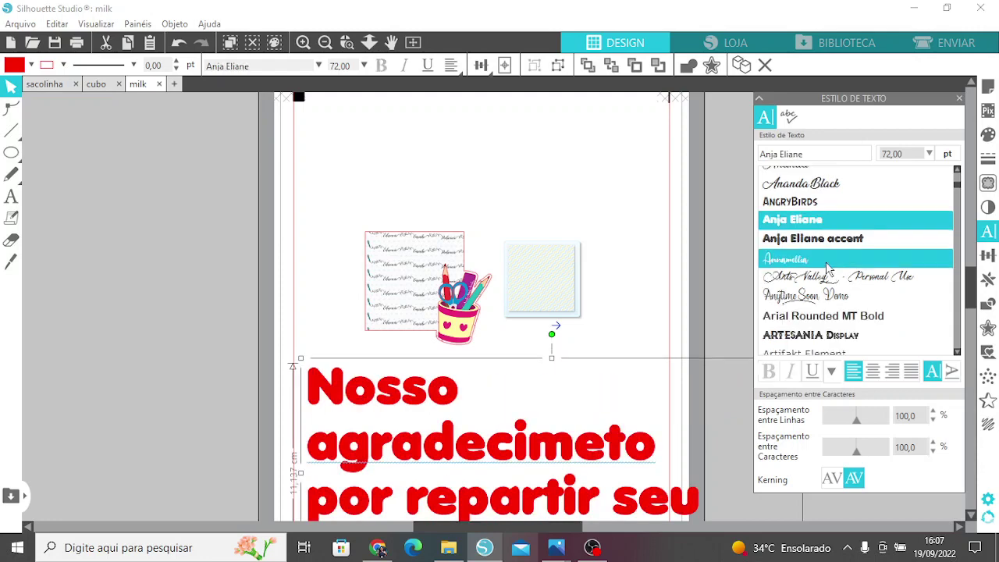
pyautogui.click(830, 265)
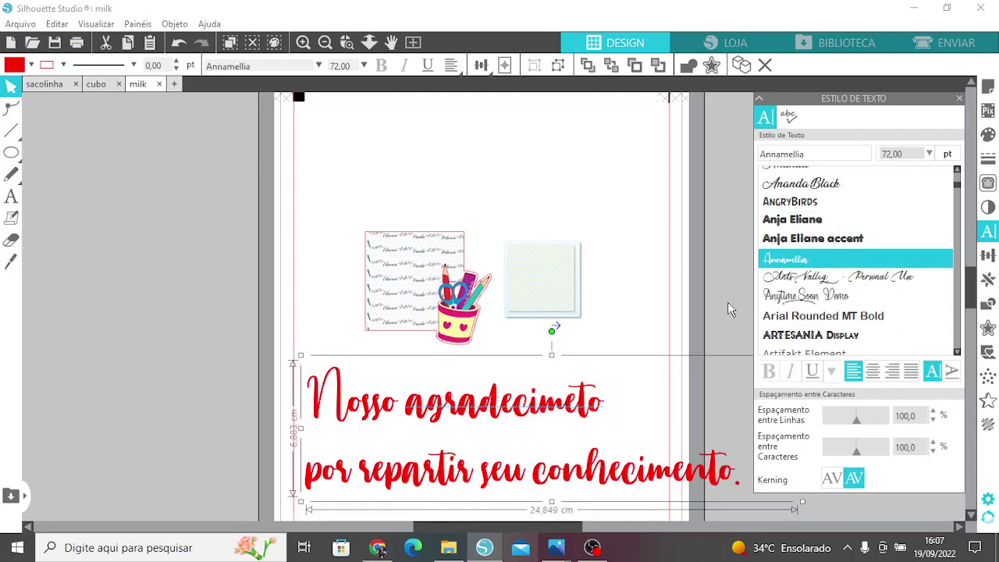
pyautogui.click(692, 315)
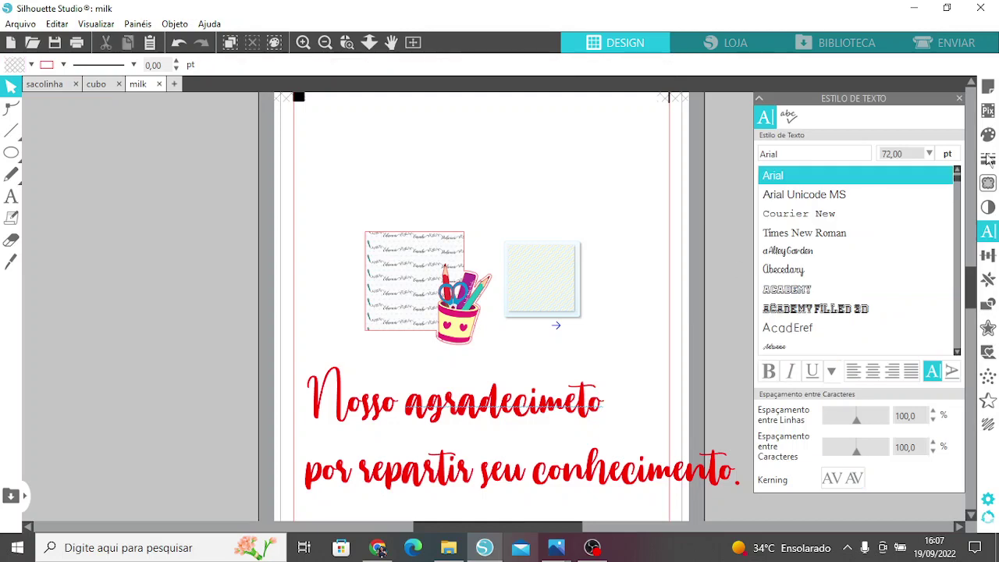
pyautogui.click(959, 100)
# Add a line break before "conhecimento." and center-align the thank-you text's lines
pyautogui.scroll(-1, 692, 452)
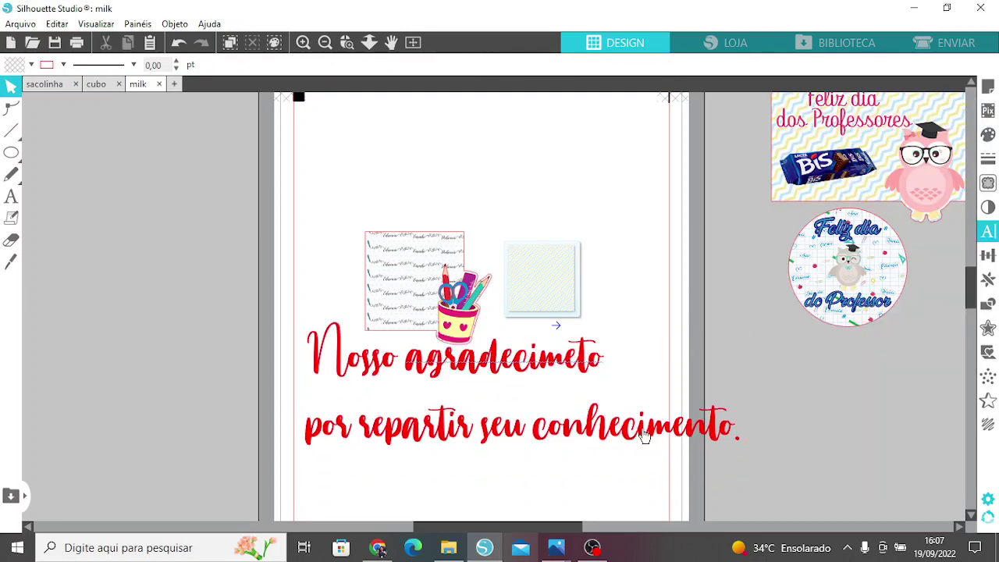
pyautogui.click(644, 435)
pyautogui.doubleClick(544, 431)
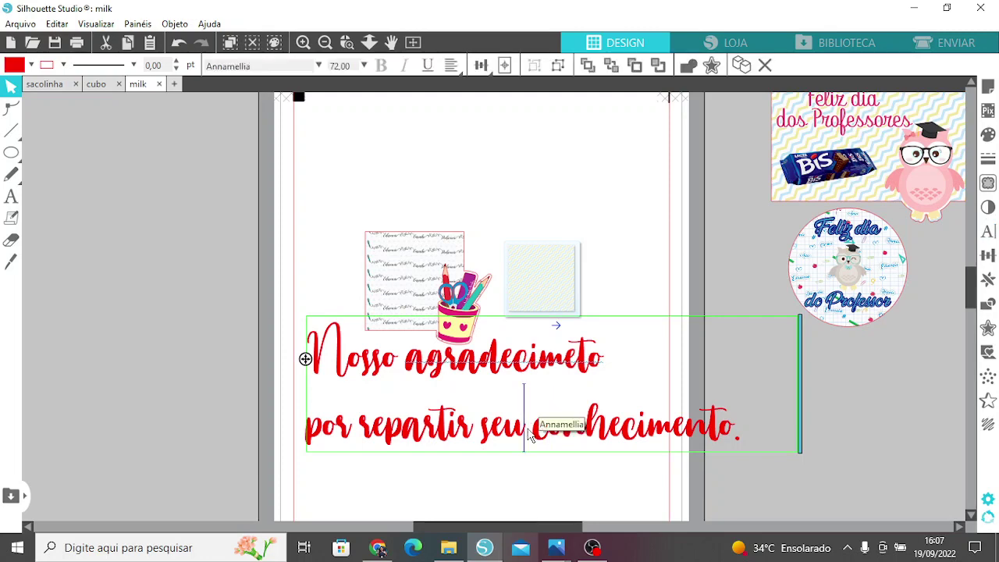
pyautogui.press('Return')
pyautogui.click(843, 455)
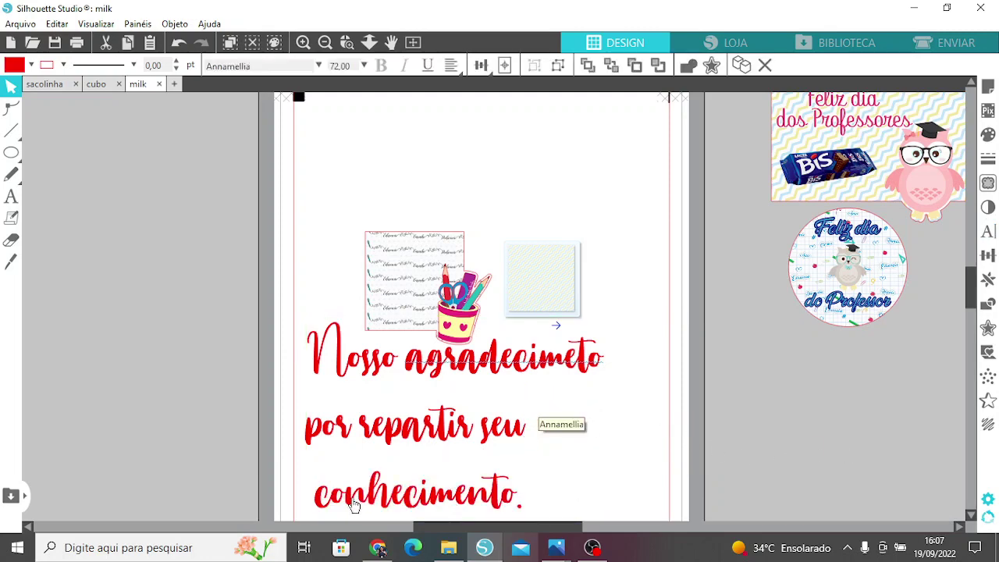
pyautogui.click(353, 506)
pyautogui.click(450, 67)
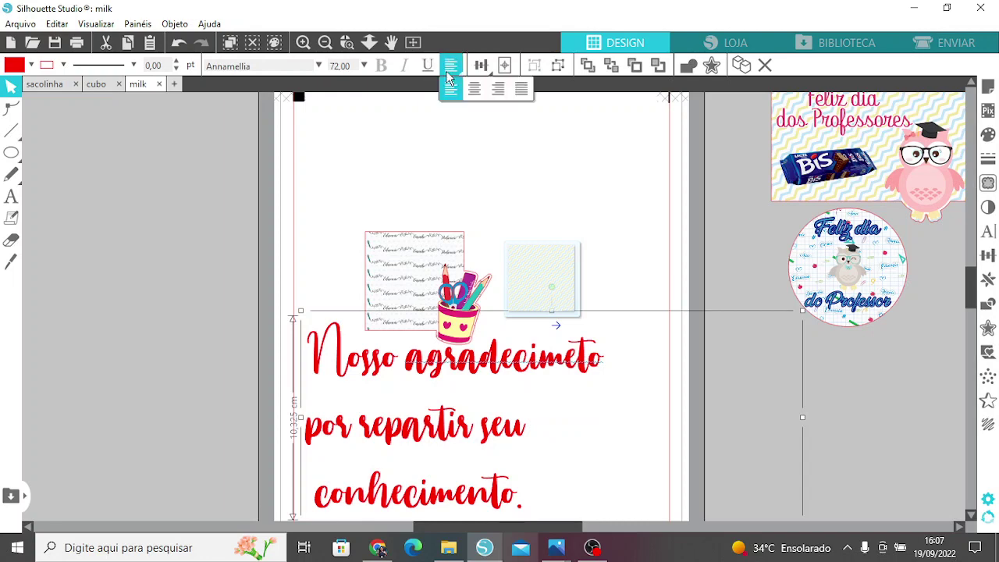
pyautogui.click(474, 89)
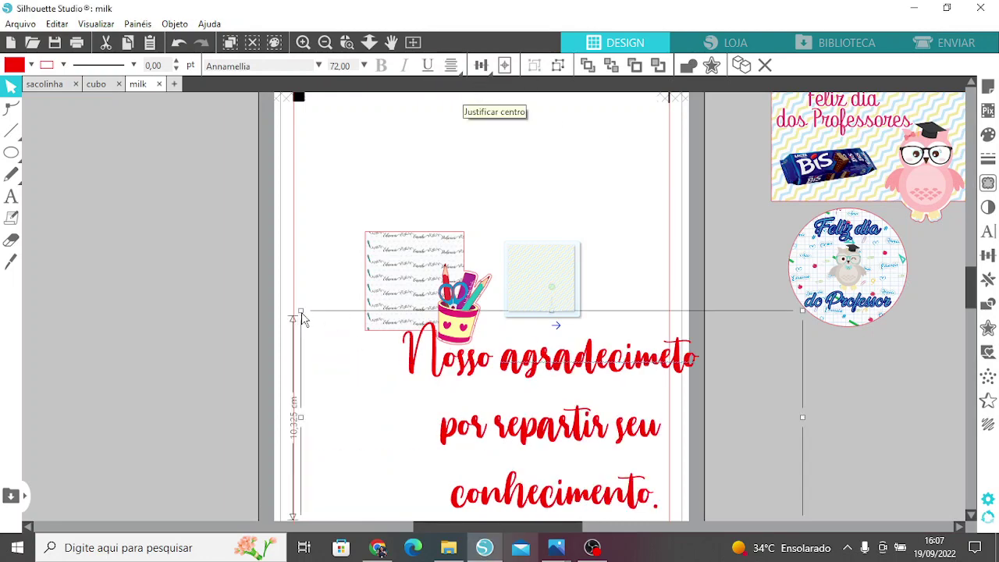
# Shrink the thank-you text to about 7.4 cm wide and position it over the patterned square beside the pencil cup
pyautogui.moveTo(546, 405); pyautogui.dragTo(592, 431)
pyautogui.moveTo(694, 478); pyautogui.dragTo(412, 277)
pyautogui.click(304, 42)
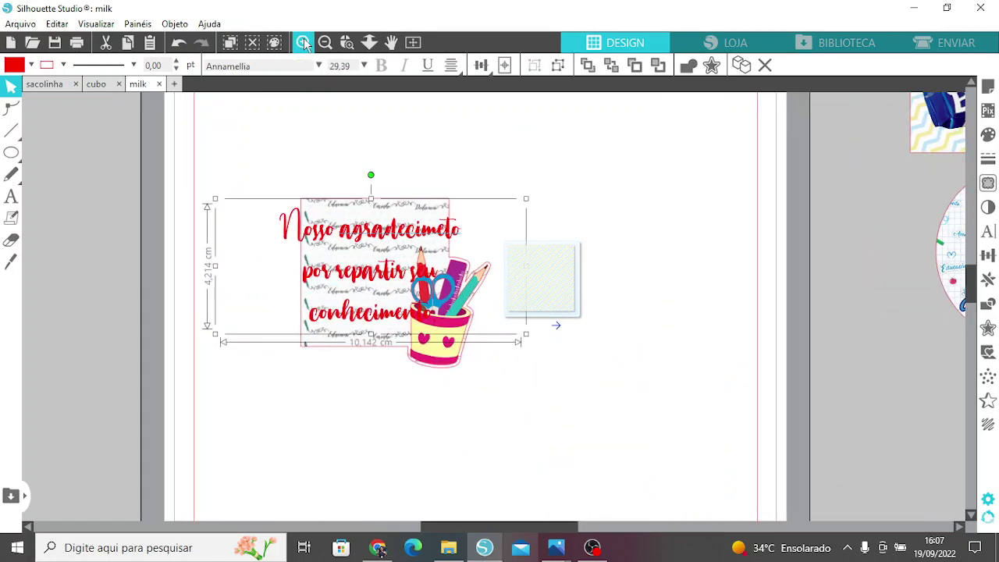
pyautogui.click(304, 42)
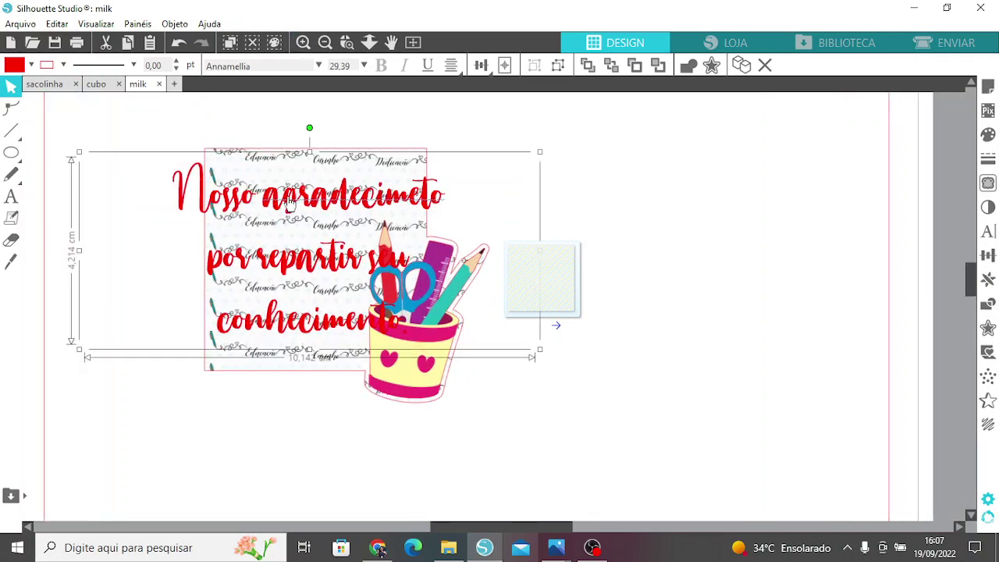
pyautogui.moveTo(289, 202); pyautogui.dragTo(329, 202)
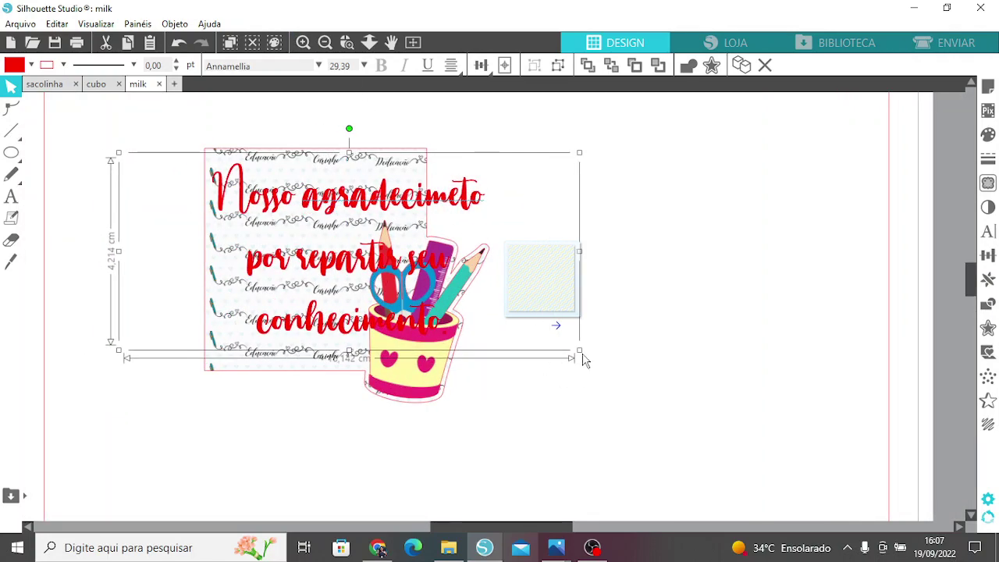
pyautogui.moveTo(580, 351); pyautogui.dragTo(460, 302)
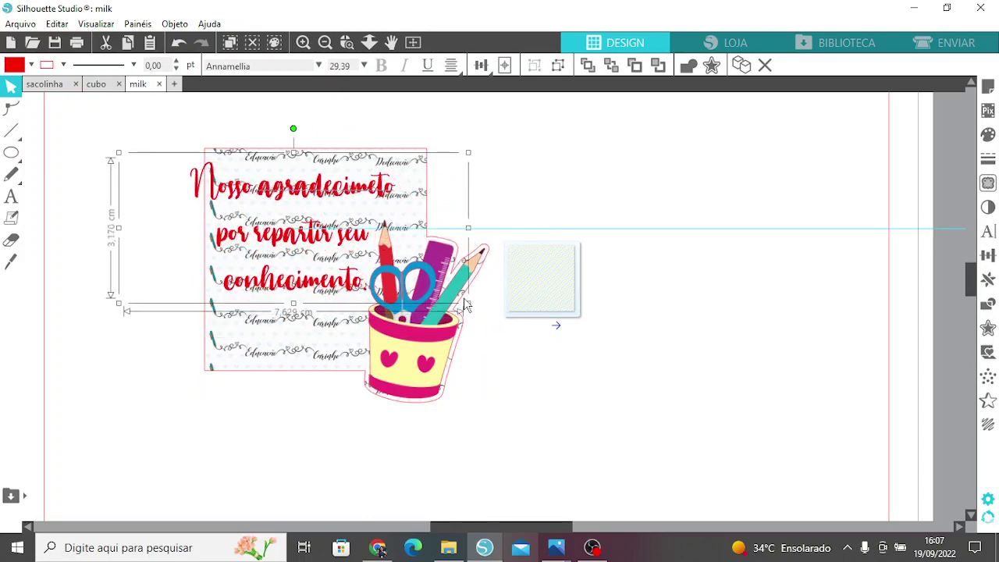
pyautogui.moveTo(308, 247); pyautogui.dragTo(322, 249)
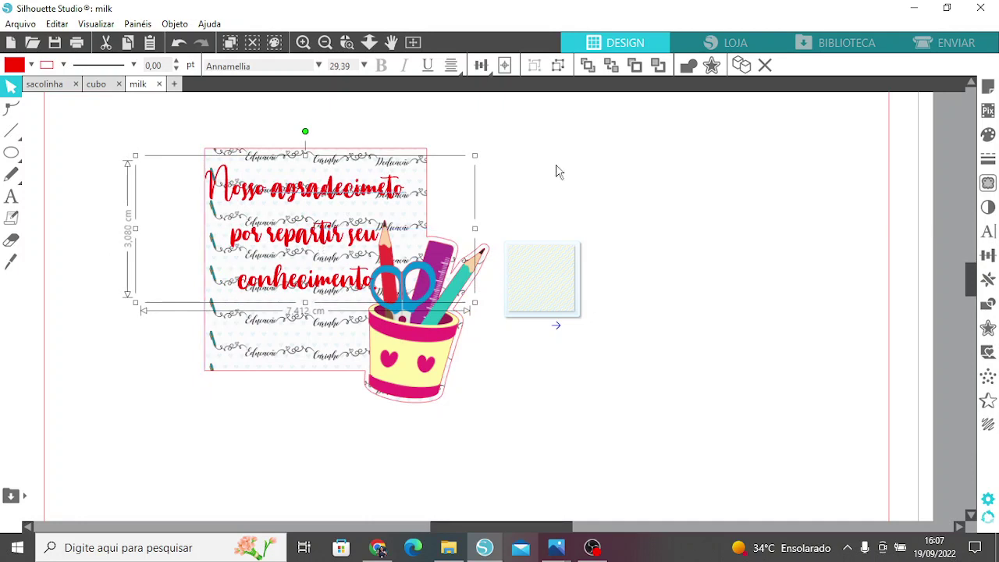
pyautogui.click(569, 161)
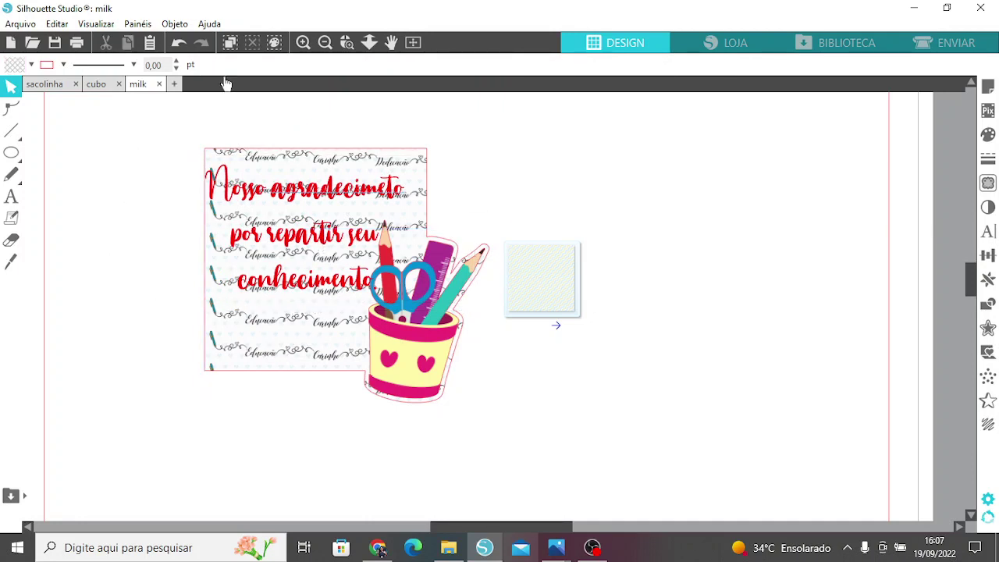
# Duplicate the Bis package image, shrink the copy and place it beneath the text on the pencil-cup tag
pyautogui.click(324, 44)
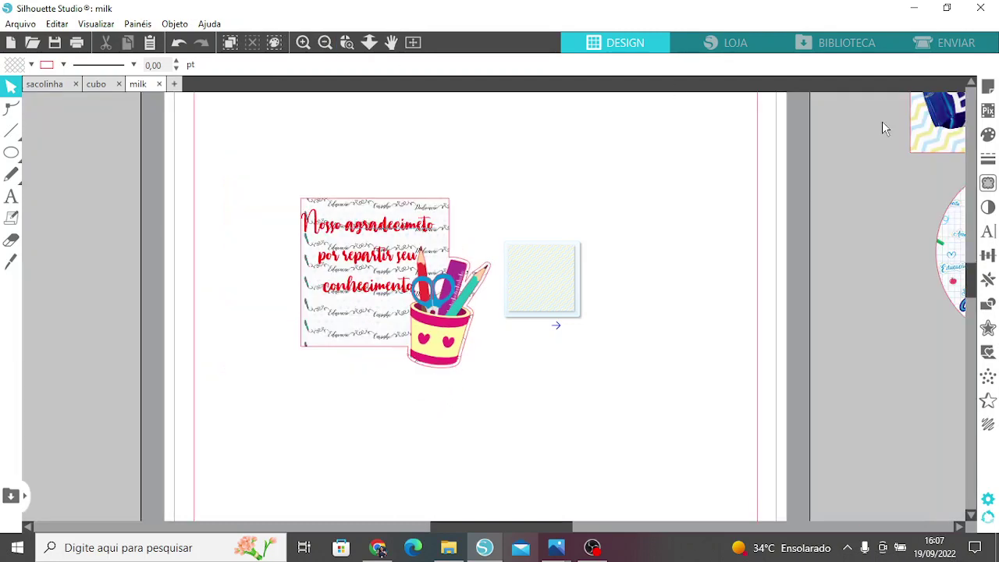
pyautogui.click(935, 126)
pyautogui.click(988, 278)
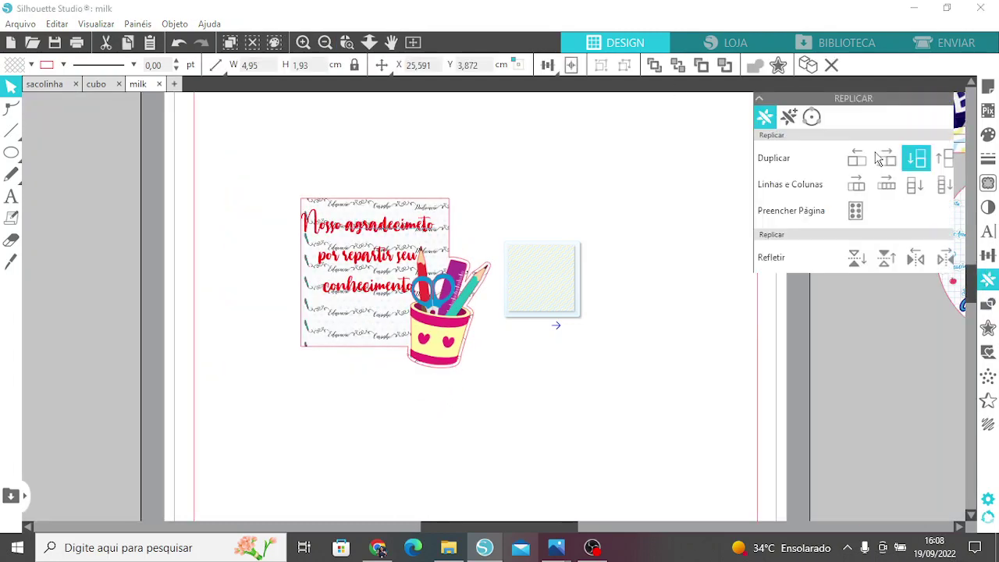
pyautogui.click(960, 100)
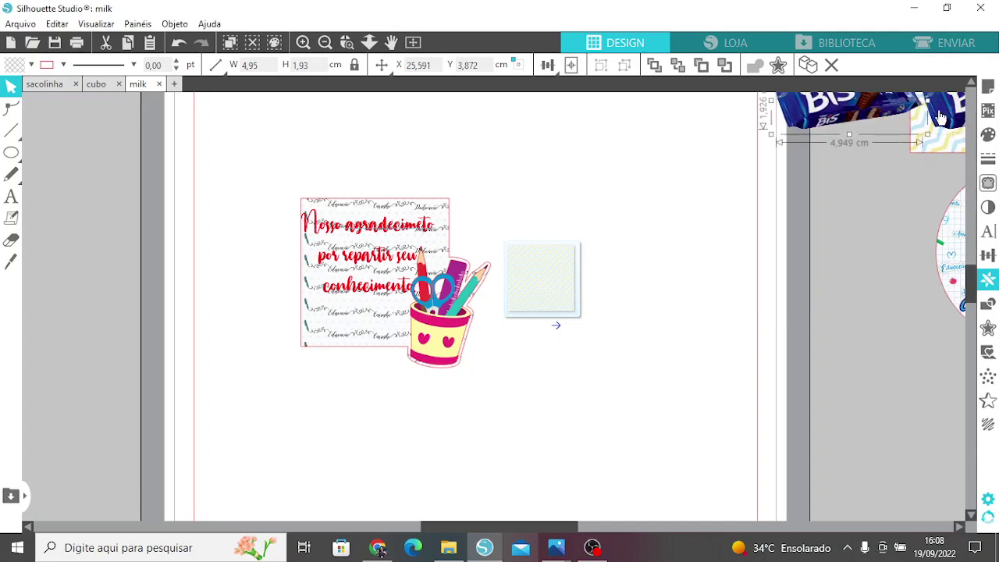
pyautogui.moveTo(898, 125)
pyautogui.mouseDown()
pyautogui.moveTo(443, 344)
pyautogui.moveTo(369, 312)
pyautogui.moveTo(380, 324)
pyautogui.mouseUp()
pyautogui.click(597, 416)
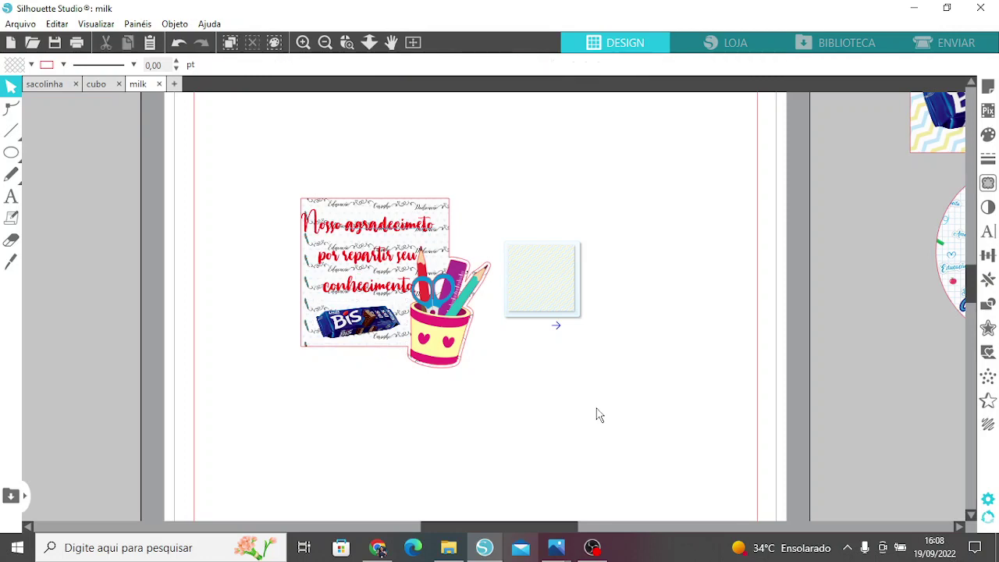
# Draw a small circle, reduce it to about 0.37 by 0.39 cm, and place it in the tag's upper-left corner as a hole
pyautogui.moveTo(13, 161)
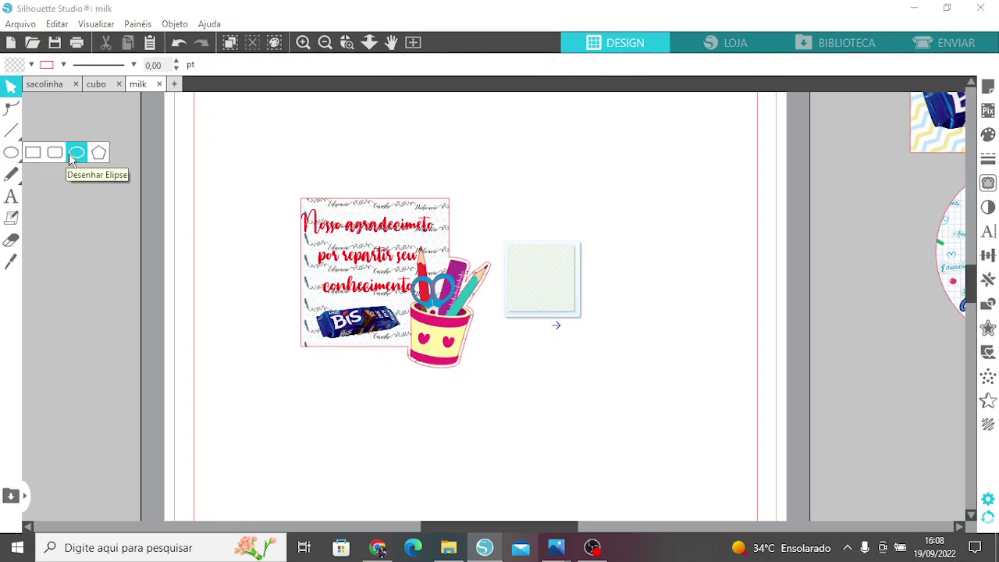
pyautogui.click(69, 153)
pyautogui.moveTo(202, 203); pyautogui.dragTo(227, 228)
pyautogui.click(13, 88)
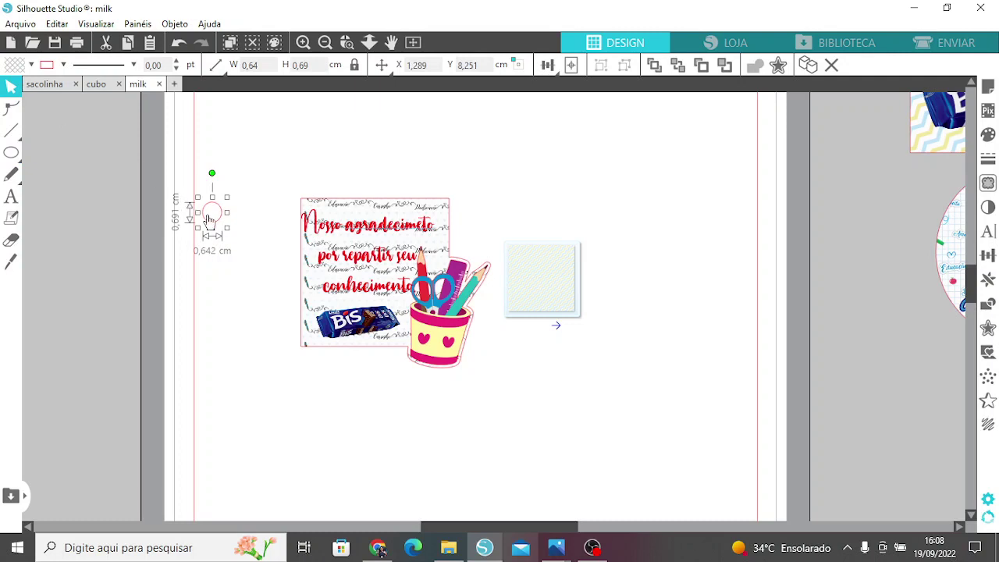
pyautogui.moveTo(225, 228); pyautogui.dragTo(310, 211)
pyautogui.moveTo(310, 212); pyautogui.dragTo(313, 214)
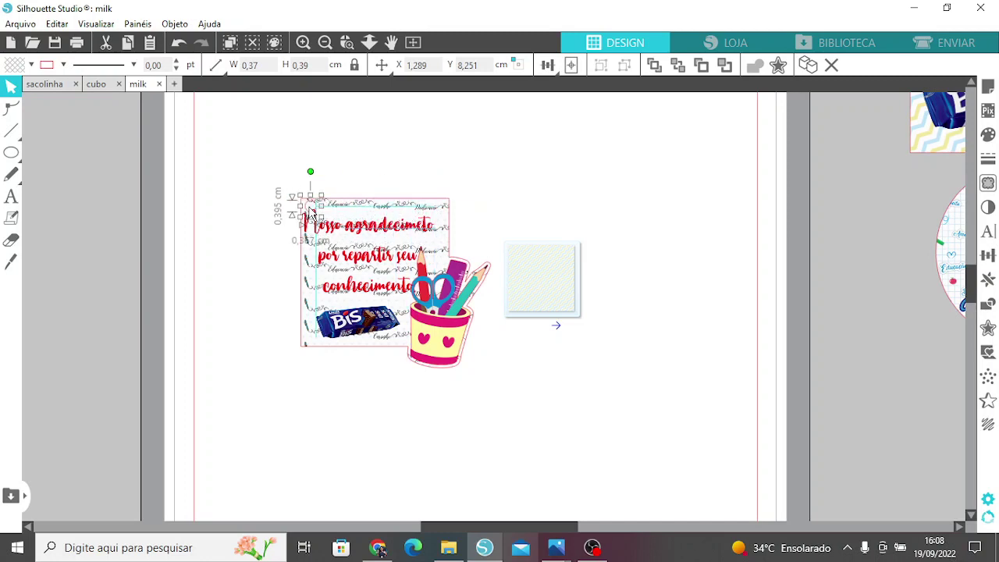
# Move the thank-you text below the hole circle and shrink it slightly to fit between the tag's edge and the pencil cup
pyautogui.click(334, 235)
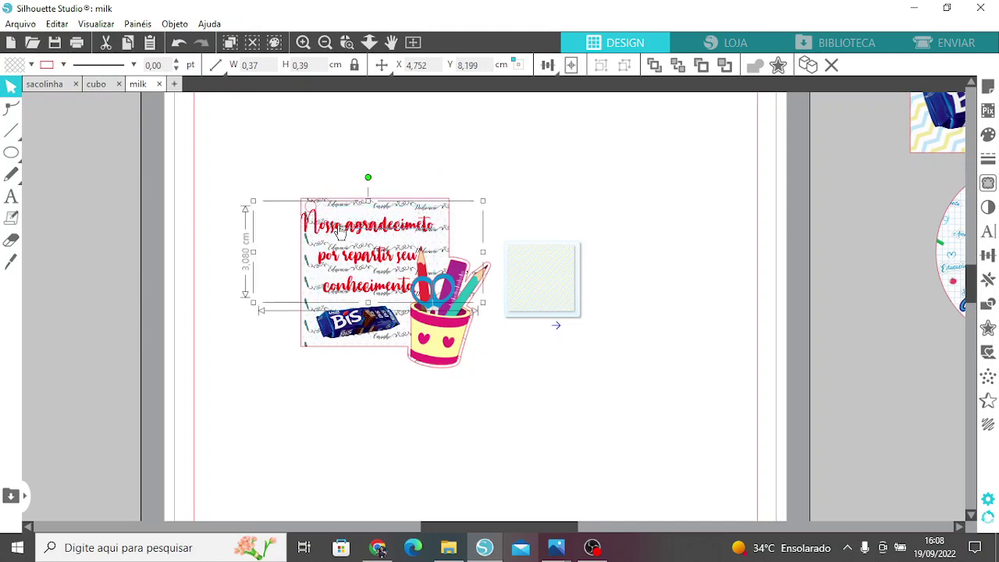
pyautogui.doubleClick(335, 234)
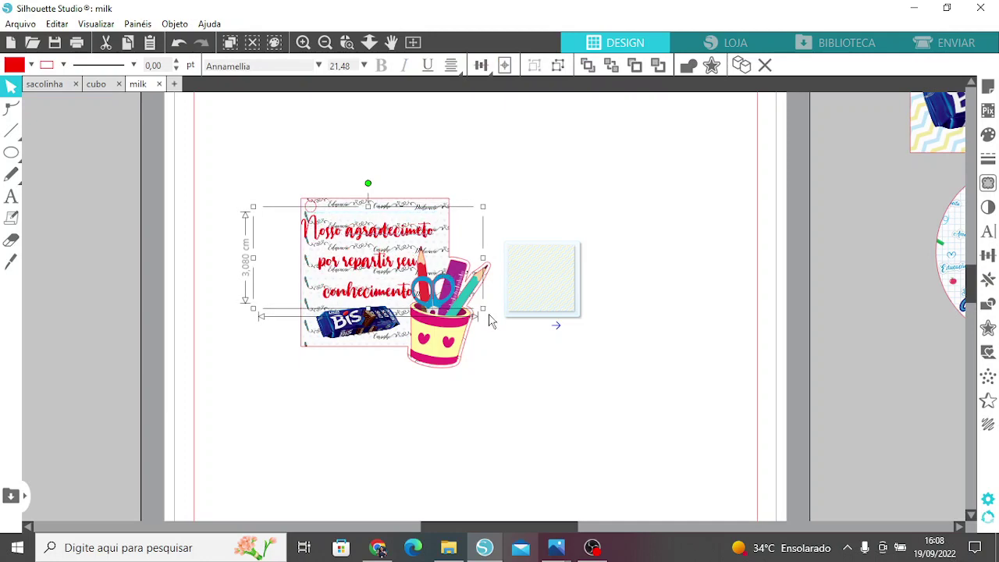
pyautogui.moveTo(482, 309); pyautogui.dragTo(474, 304)
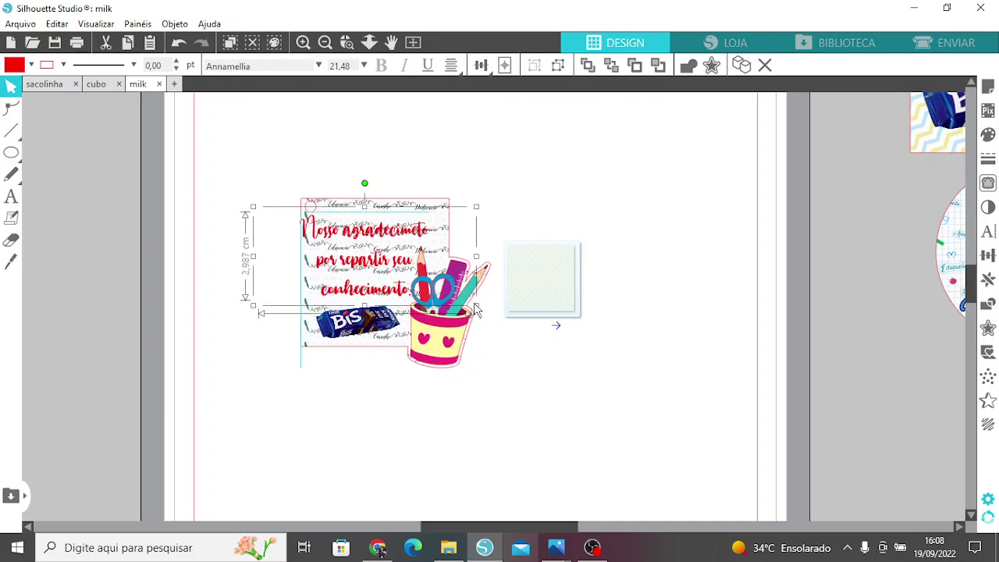
pyautogui.moveTo(382, 239); pyautogui.dragTo(385, 240)
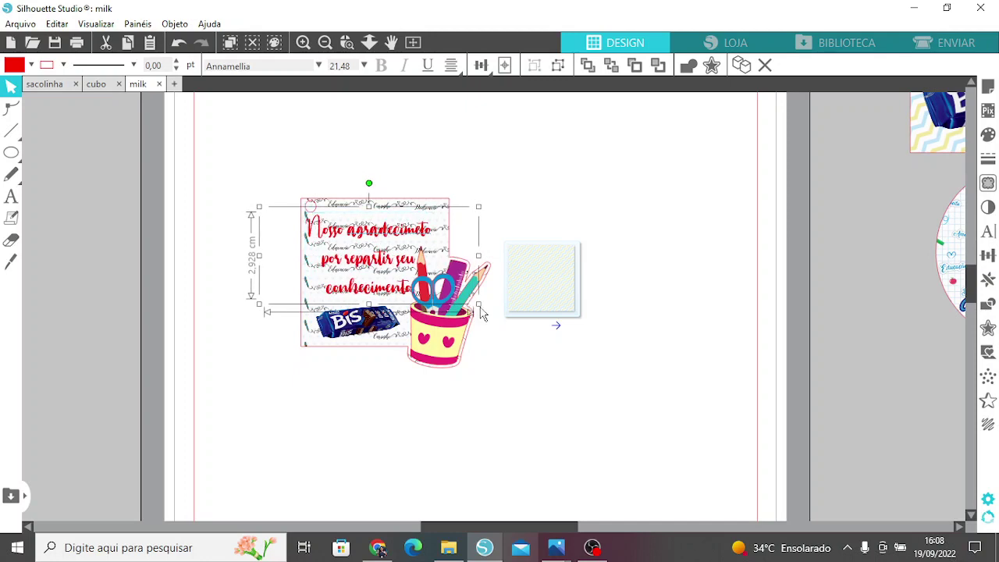
pyautogui.moveTo(478, 305); pyautogui.dragTo(473, 302)
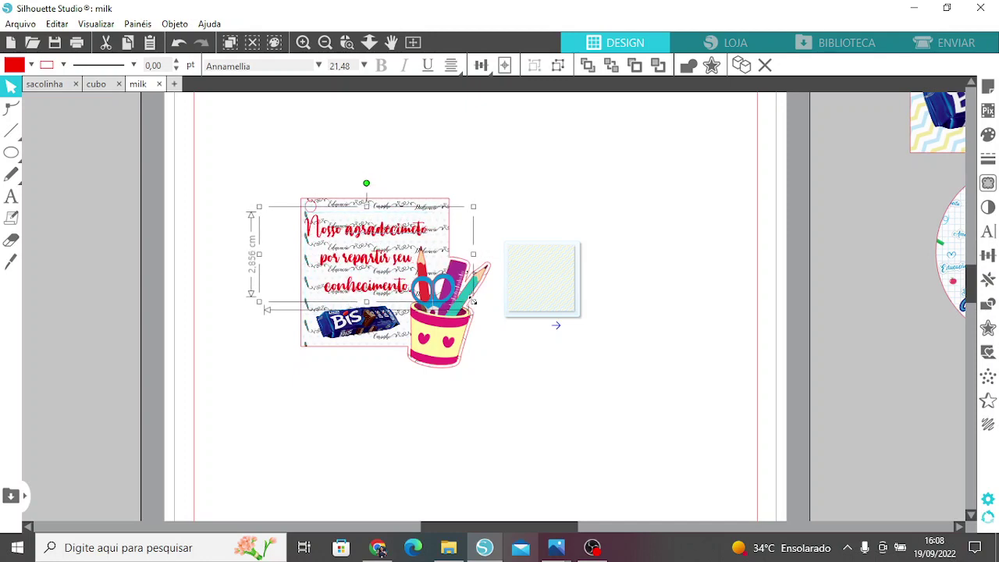
pyautogui.click(586, 221)
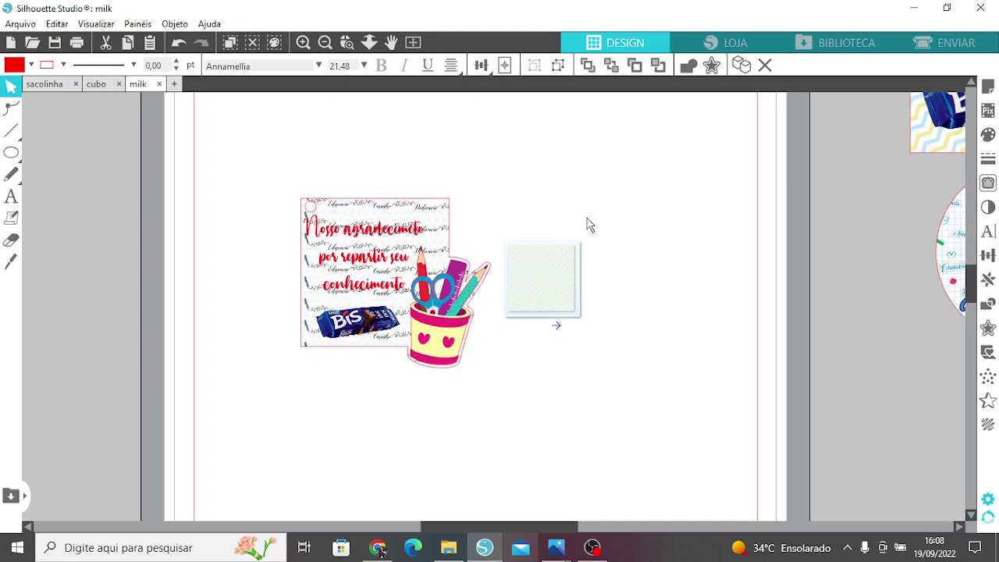
# Group the pencil-cup tag's pieces and arrange it side by side with the round "Feliz dia do Professor" tag near the page's upper edge
pyautogui.moveTo(301, 172); pyautogui.dragTo(488, 373)
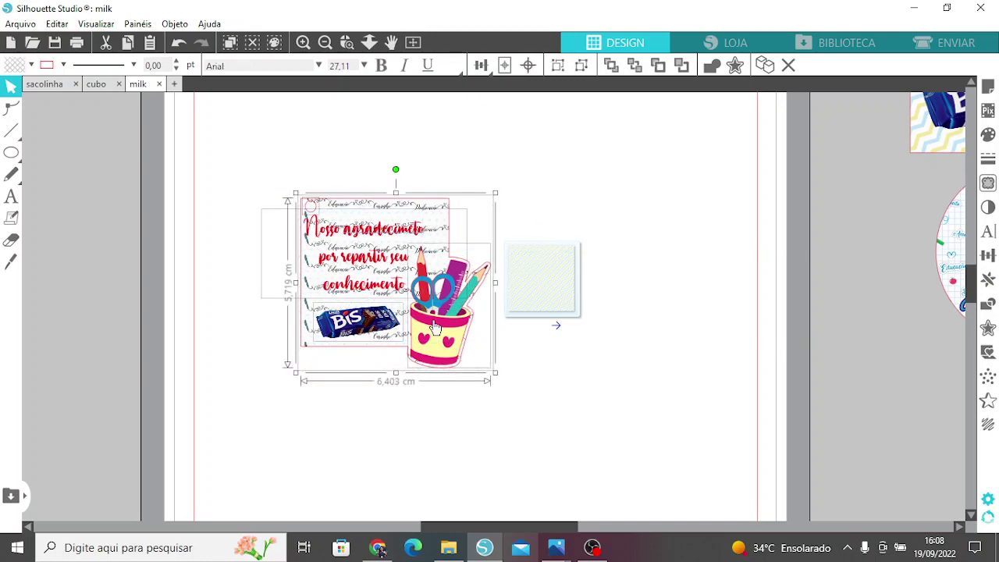
pyautogui.rightClick(437, 329)
pyautogui.click(474, 383)
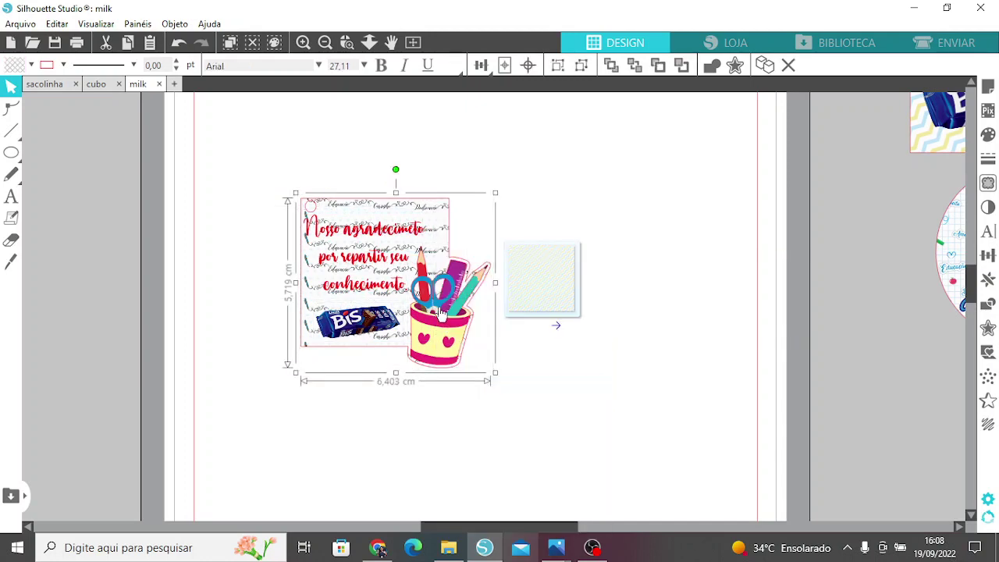
pyautogui.moveTo(394, 330)
pyautogui.mouseDown()
pyautogui.moveTo(428, 295)
pyautogui.moveTo(391, 313)
pyautogui.mouseUp()
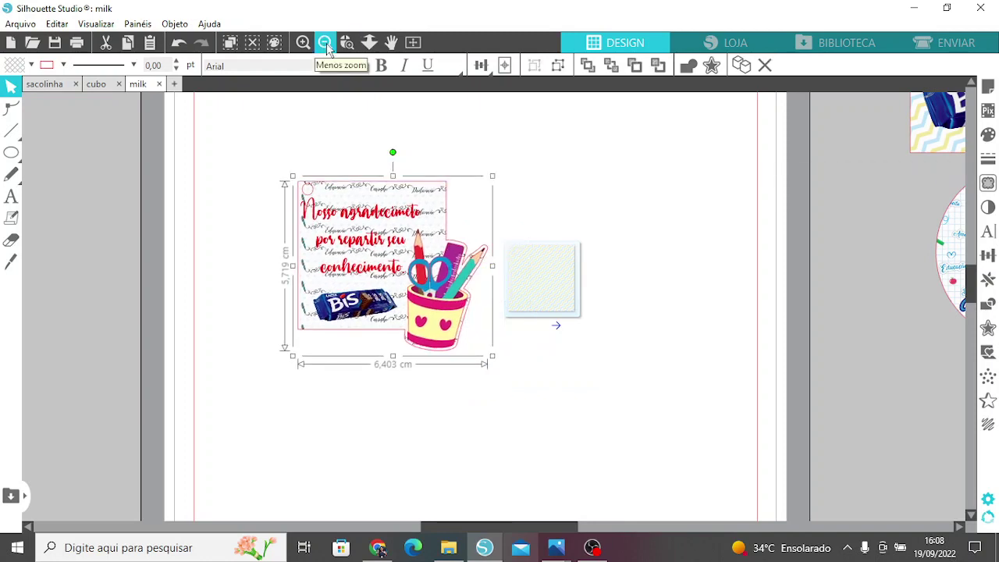
pyautogui.click(326, 43)
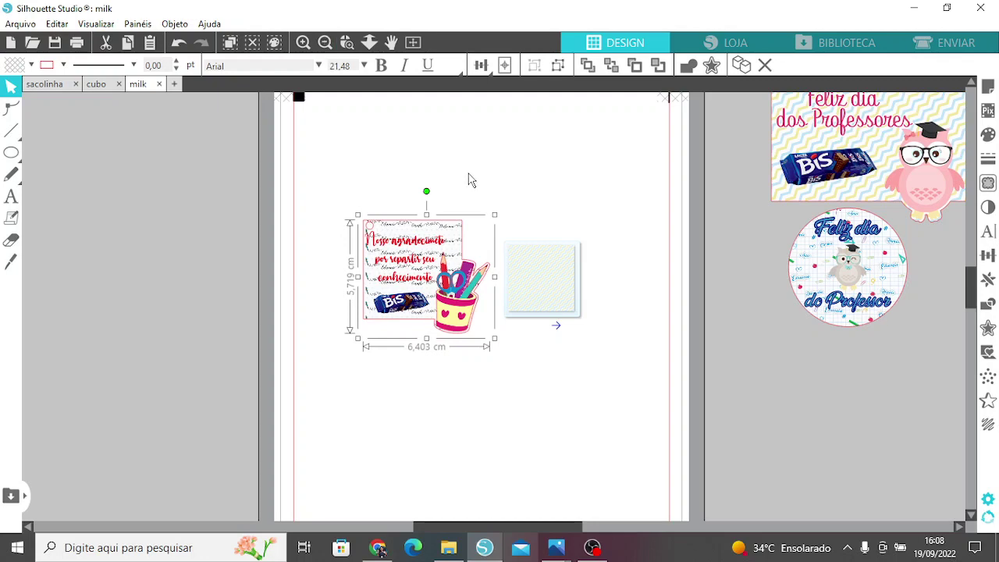
pyautogui.moveTo(402, 191); pyautogui.dragTo(360, 92)
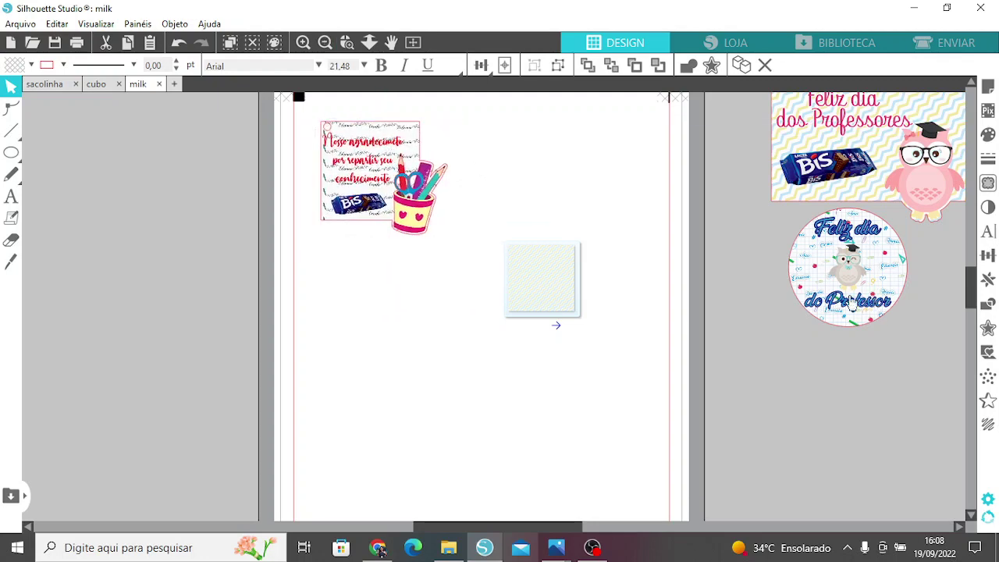
pyautogui.moveTo(851, 303); pyautogui.dragTo(521, 204)
pyautogui.click(951, 162)
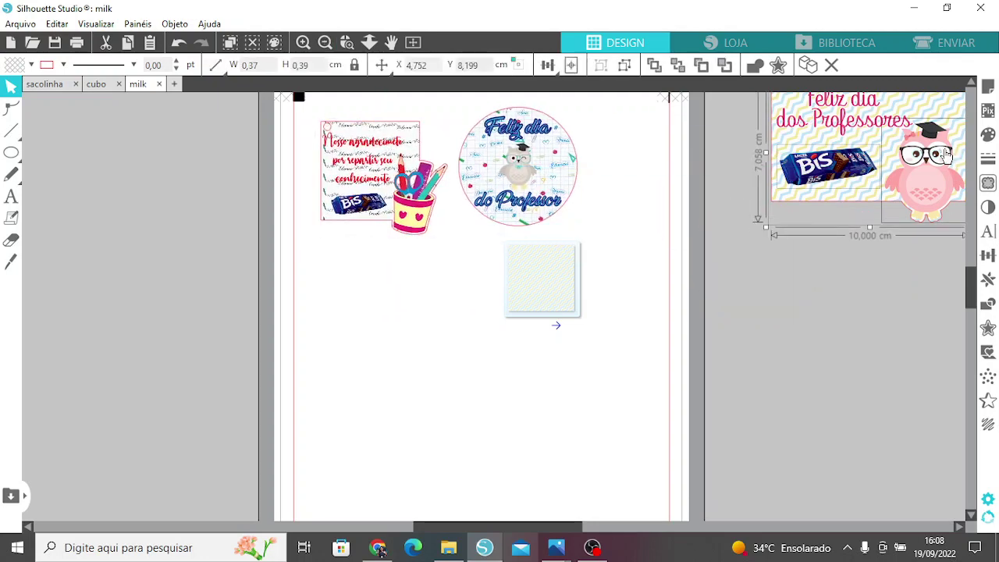
pyautogui.moveTo(950, 162); pyautogui.dragTo(643, 350)
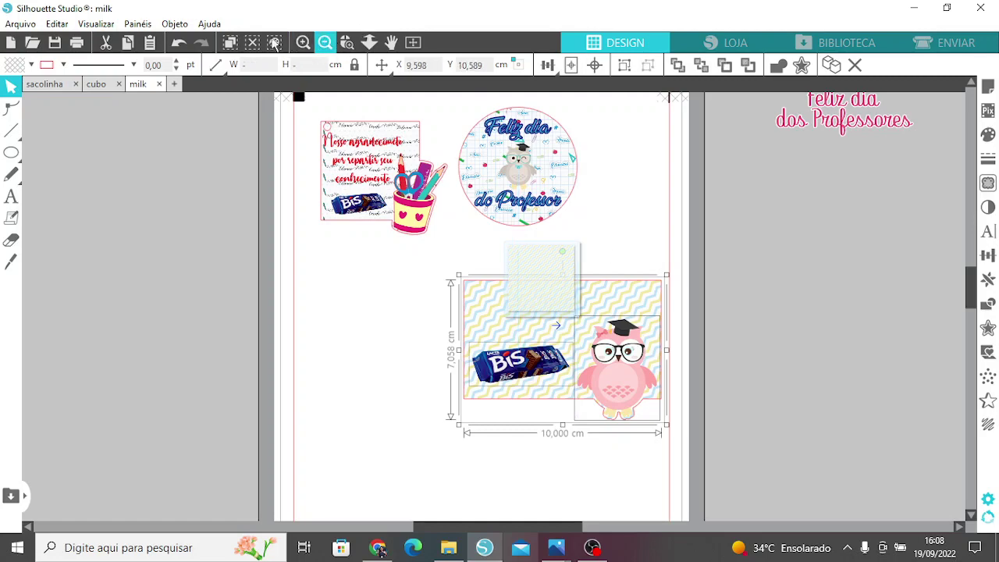
pyautogui.click(179, 42)
# Move the complete rectangular "Feliz dia dos Professores" owl tag, including its text, onto the page below the other two tags and group it
pyautogui.scroll(1, 812, 245)
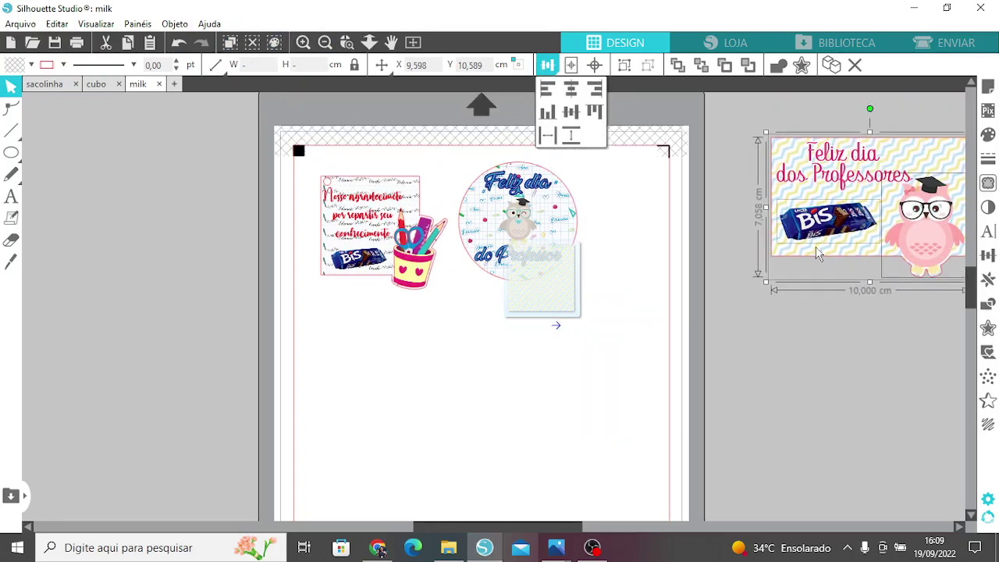
pyautogui.moveTo(769, 250); pyautogui.dragTo(361, 428)
pyautogui.rightClick(530, 394)
pyautogui.click(578, 400)
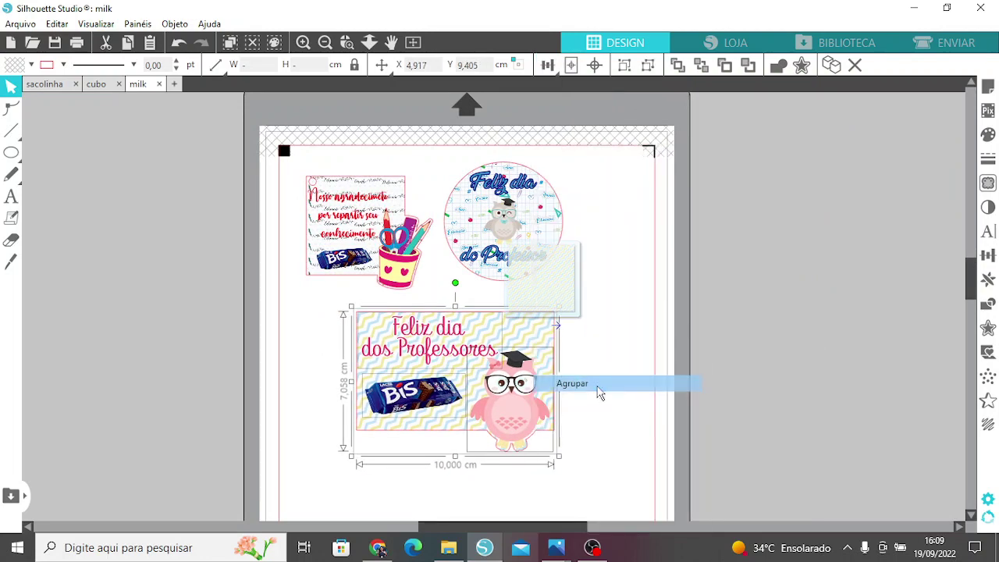
pyautogui.click(796, 379)
pyautogui.click(304, 42)
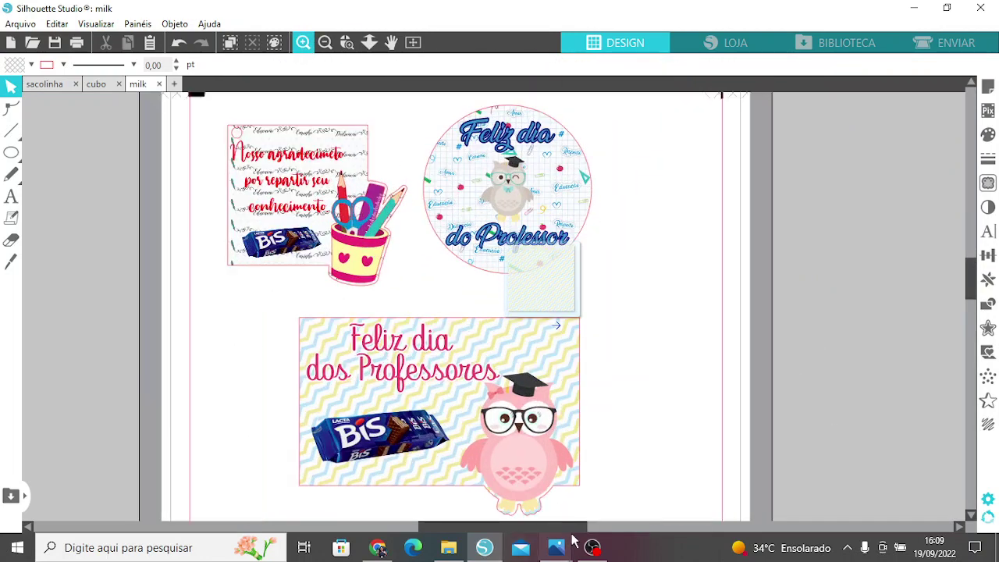
pyautogui.moveTo(613, 527); pyautogui.dragTo(620, 527)
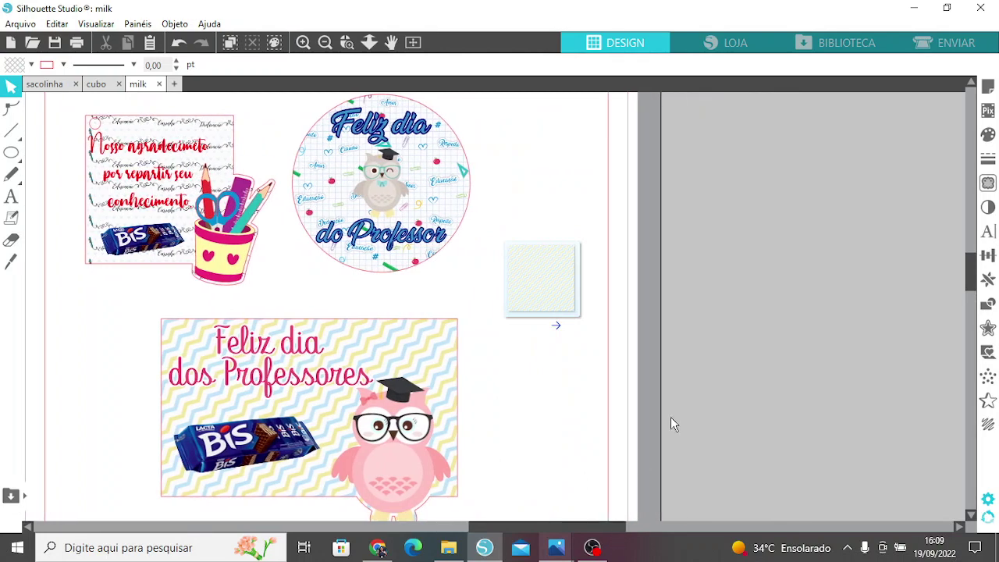